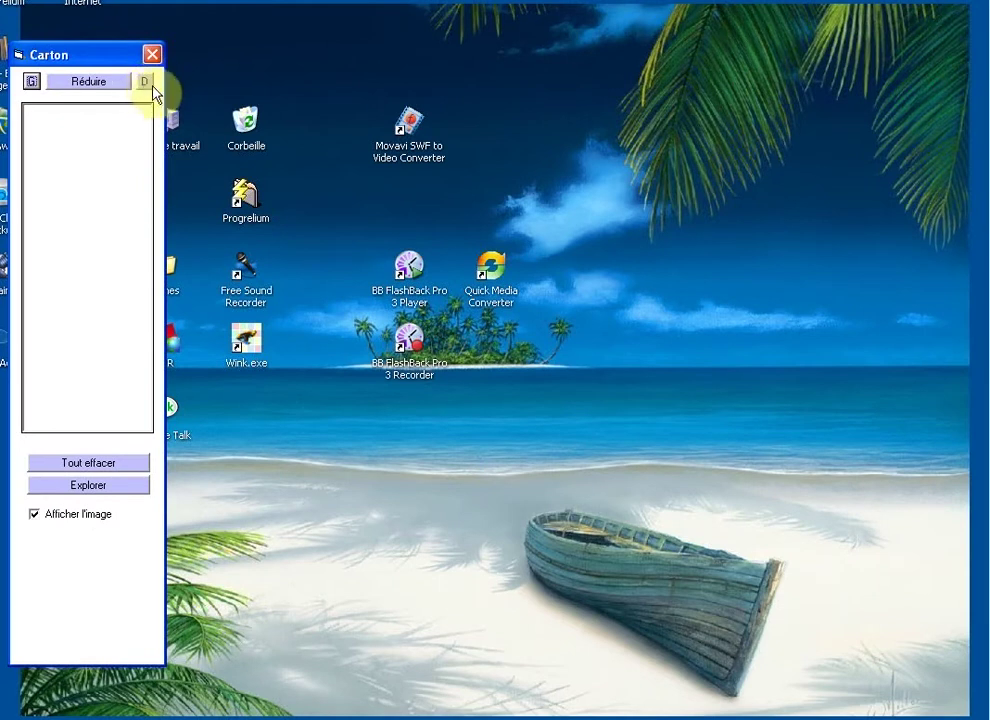
# Step: Dock the Carton window at the right edge of the desktop, and collapse and re-expand it
pyautogui.click(143, 82)
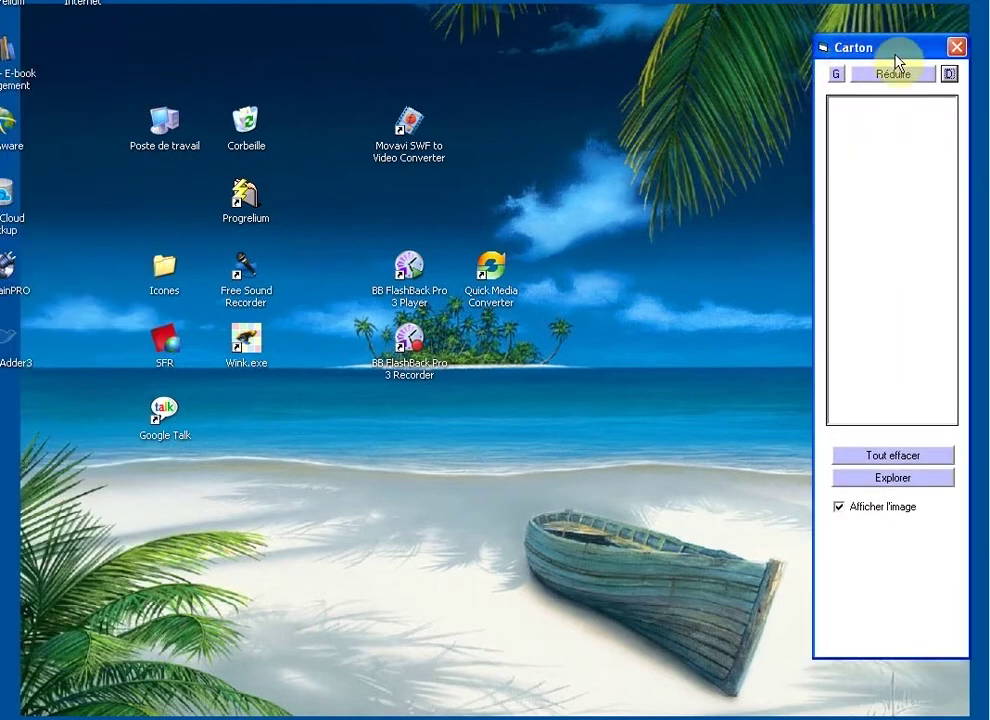
pyautogui.click(900, 62)
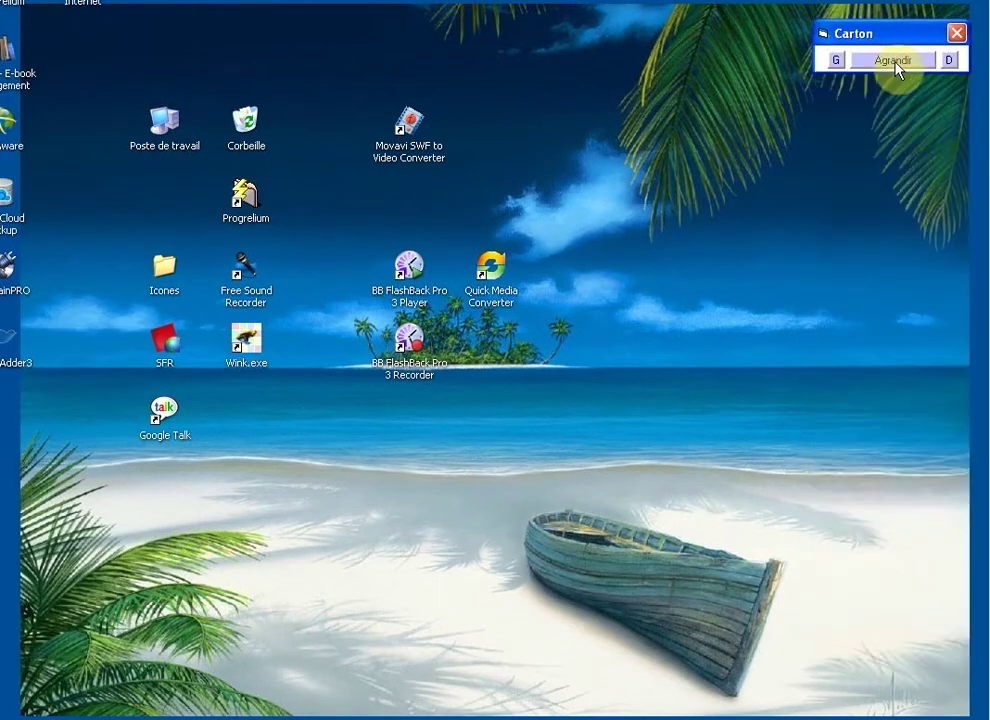
pyautogui.click(910, 64)
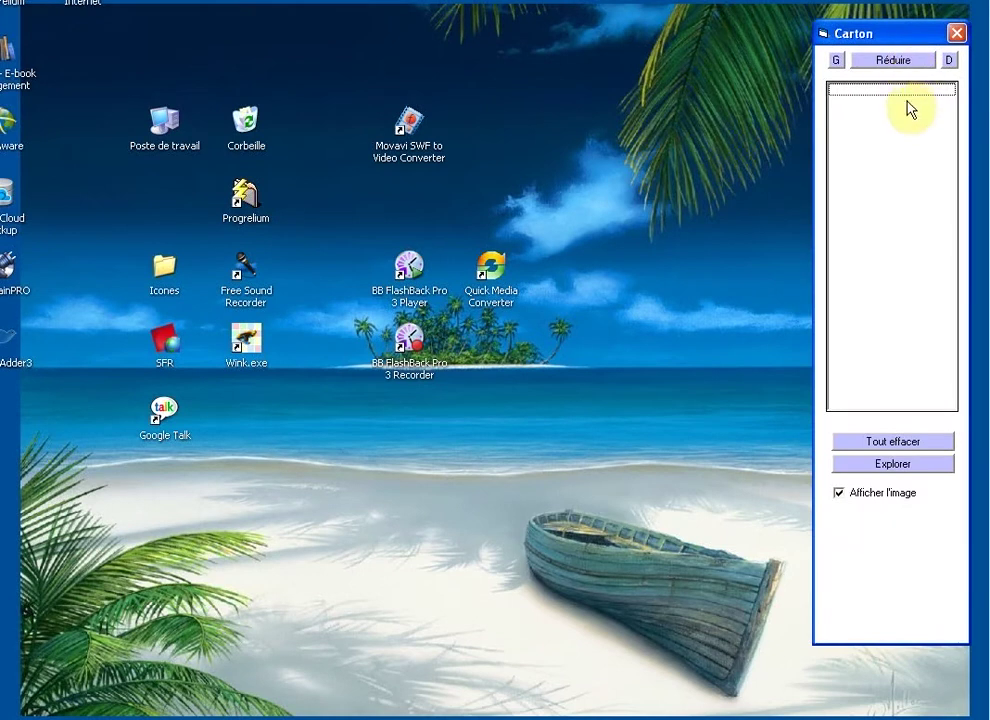
# Step: Dock the Carton window at the left edge of the desktop and shift it fully into view
pyautogui.click(838, 61)
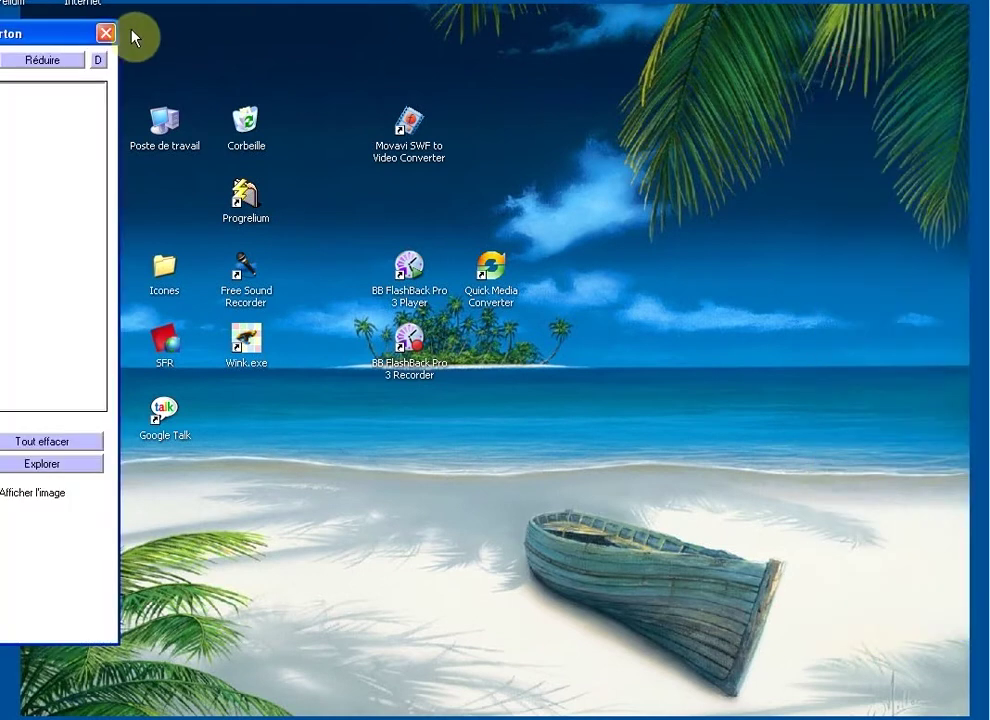
pyautogui.moveTo(75, 31); pyautogui.dragTo(125, 36)
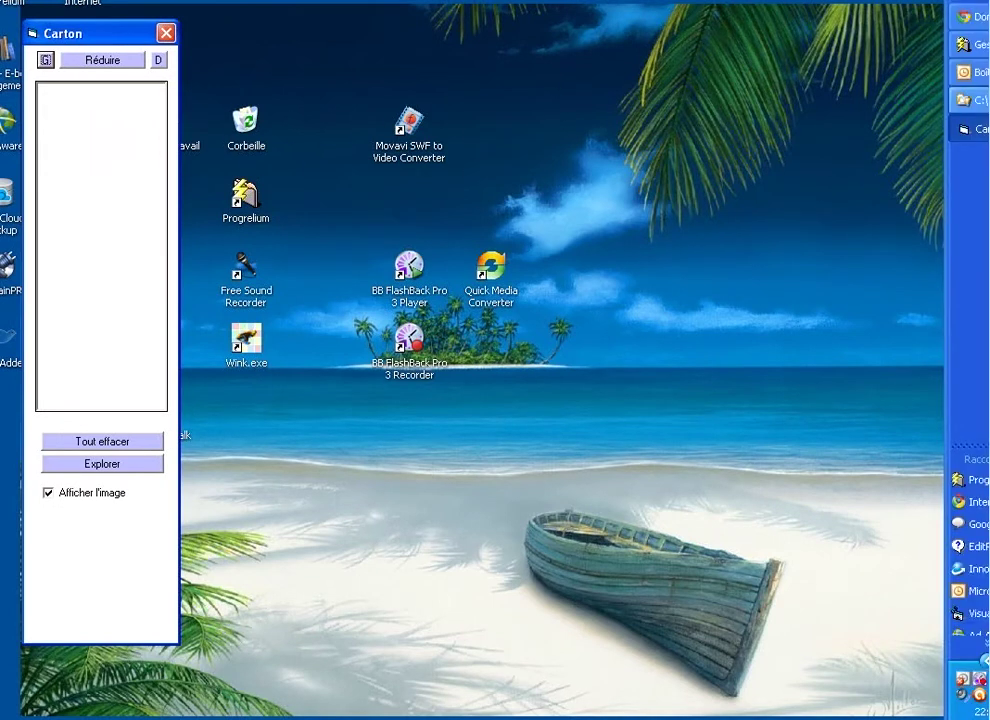
# Step: Add Arbois1.JPG from the open Photos folder to the Carton list and select its entry there
pyautogui.click(972, 100)
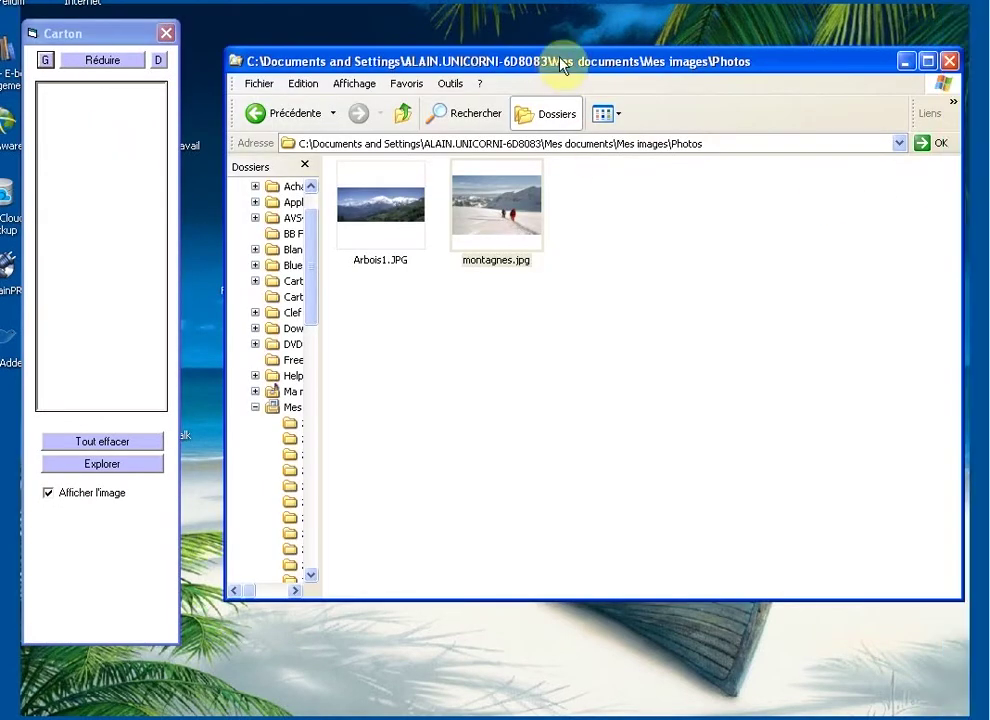
pyautogui.moveTo(538, 62); pyautogui.dragTo(521, 57)
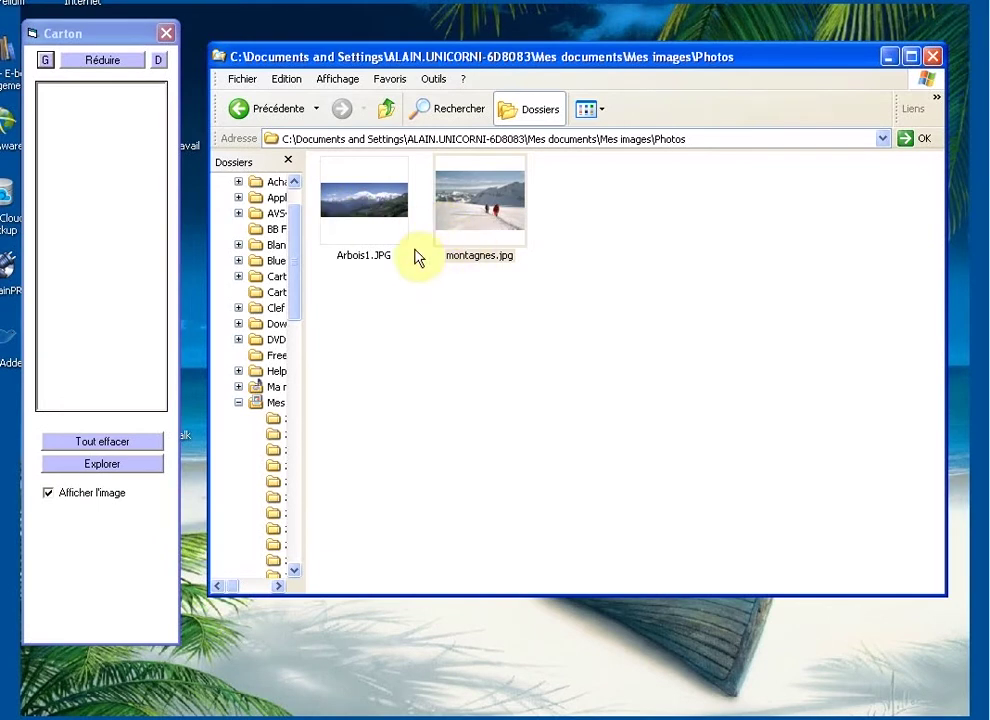
pyautogui.click(378, 207)
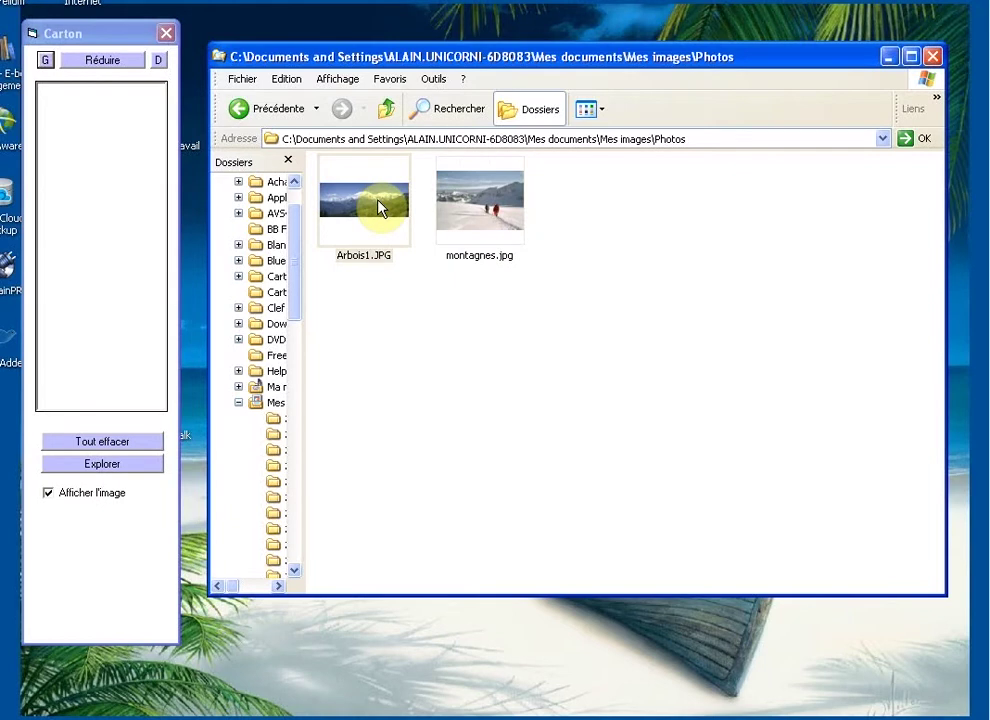
pyautogui.moveTo(378, 207); pyautogui.dragTo(133, 160)
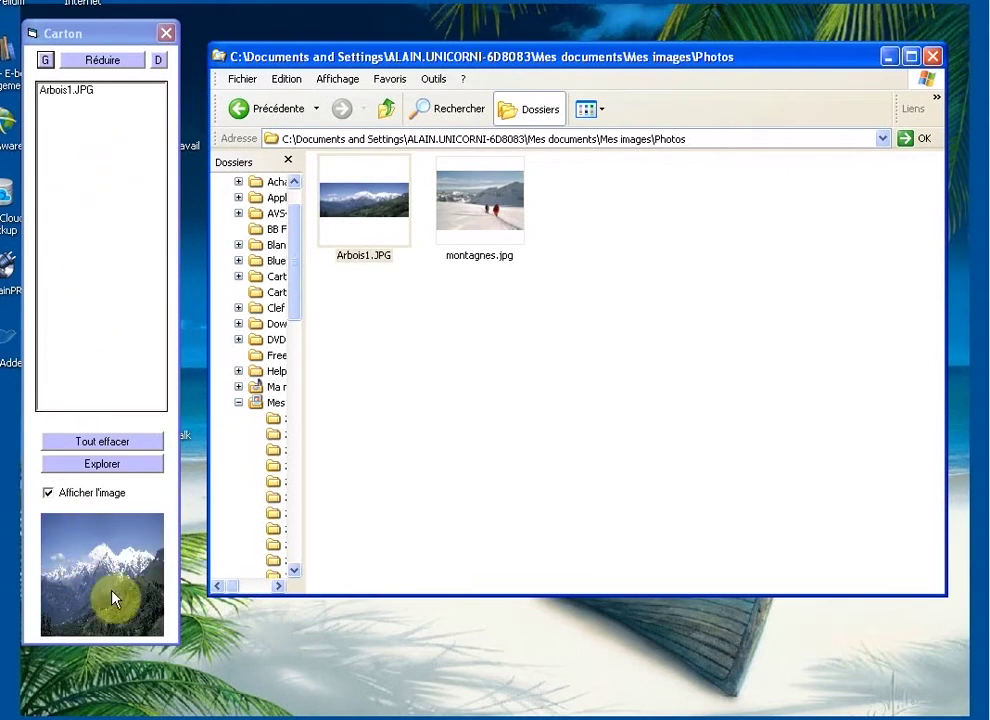
pyautogui.click(57, 92)
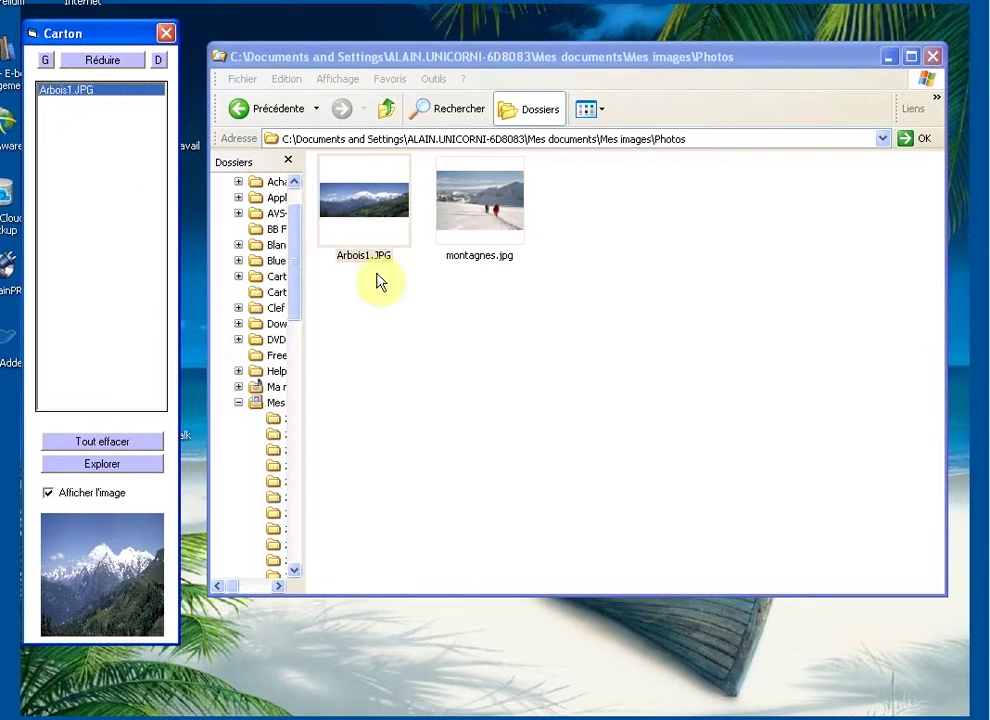
# Step: Add montagnes.jpg from the Photos folder to the Carton list and select its entry there
pyautogui.click(481, 203)
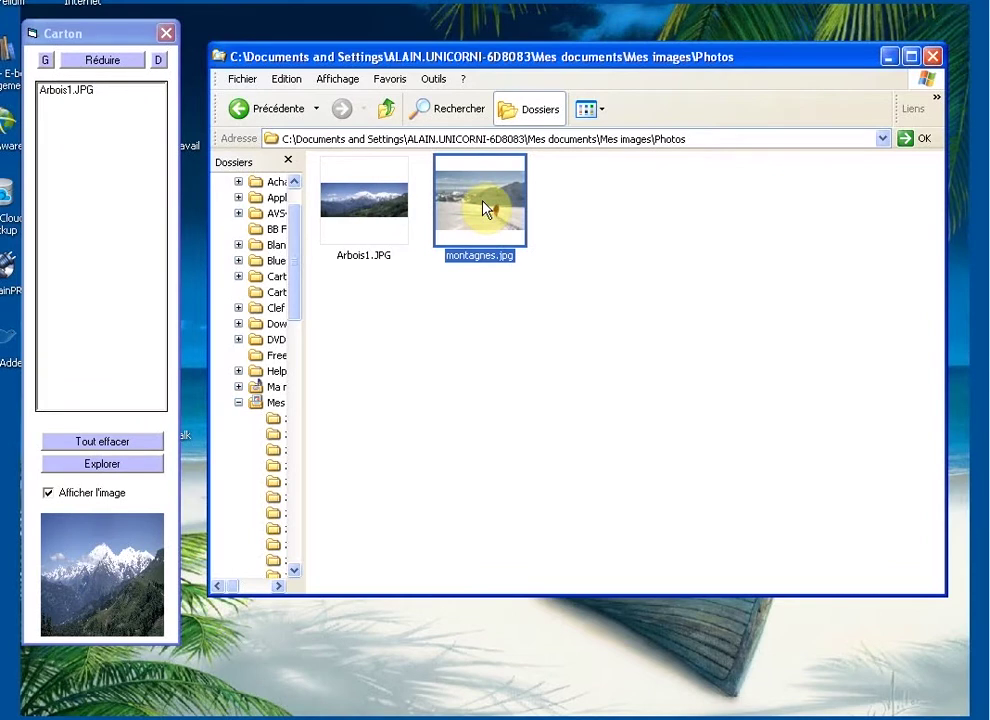
pyautogui.moveTo(483, 208); pyautogui.dragTo(106, 146)
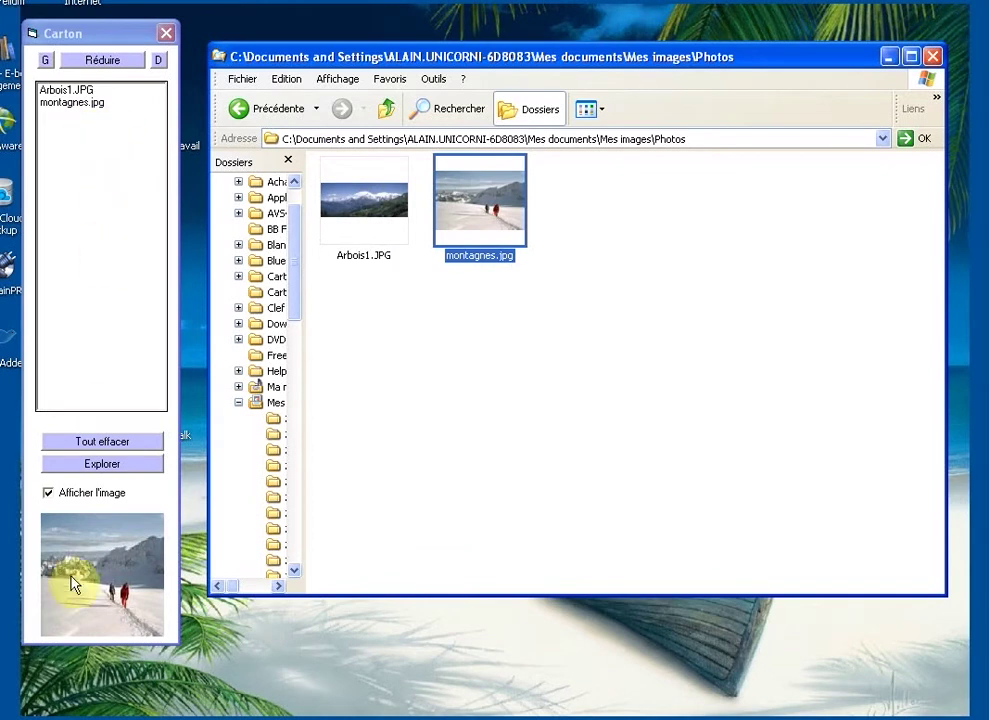
pyautogui.click(75, 103)
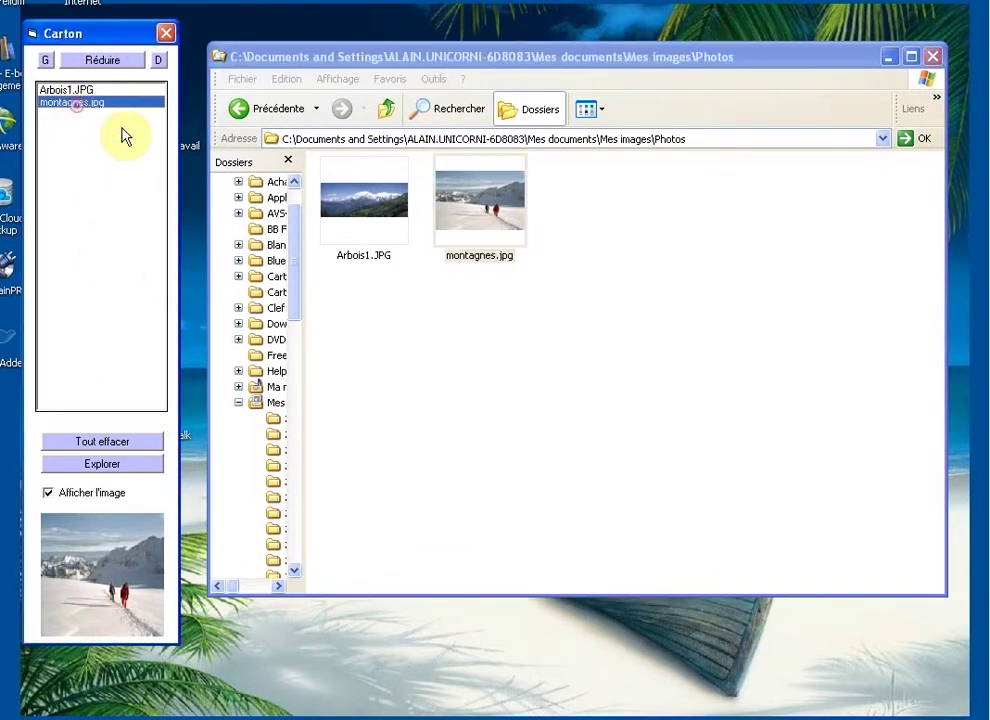
# Step: Open Arbois1.JPG from the Carton list to view it full size, and close the image viewer
pyautogui.click(60, 90)
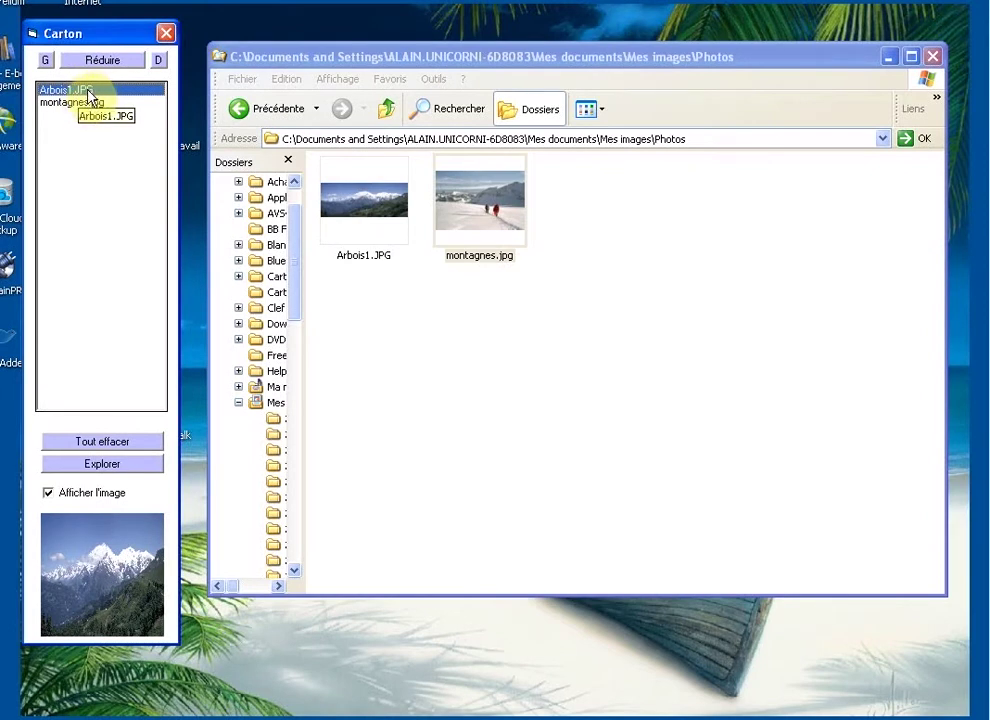
pyautogui.rightClick(82, 97)
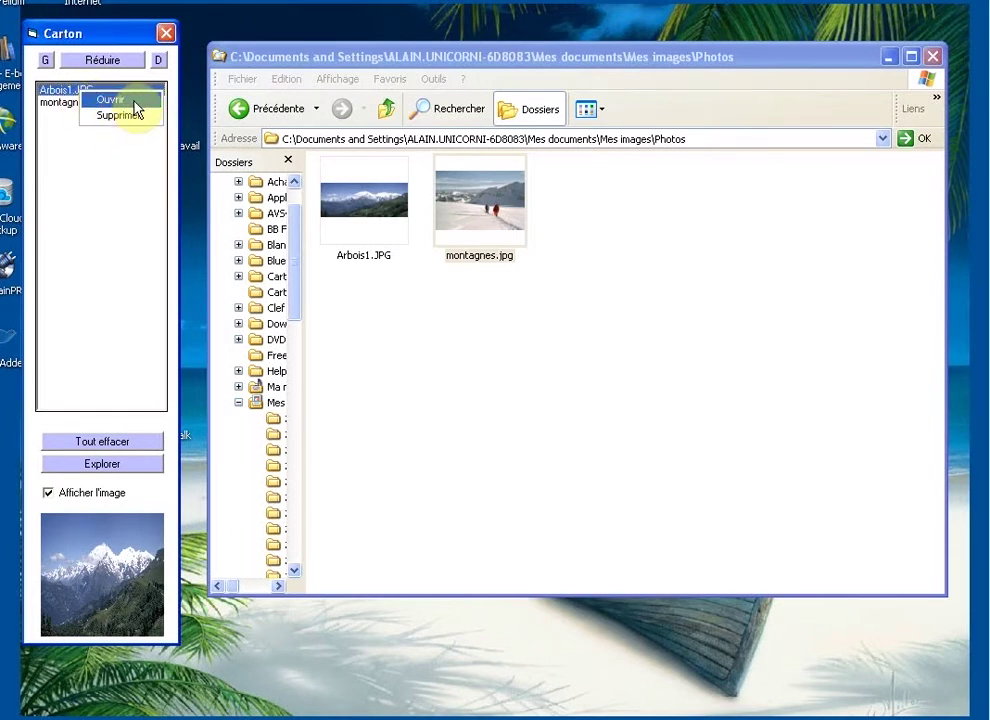
pyautogui.click(123, 100)
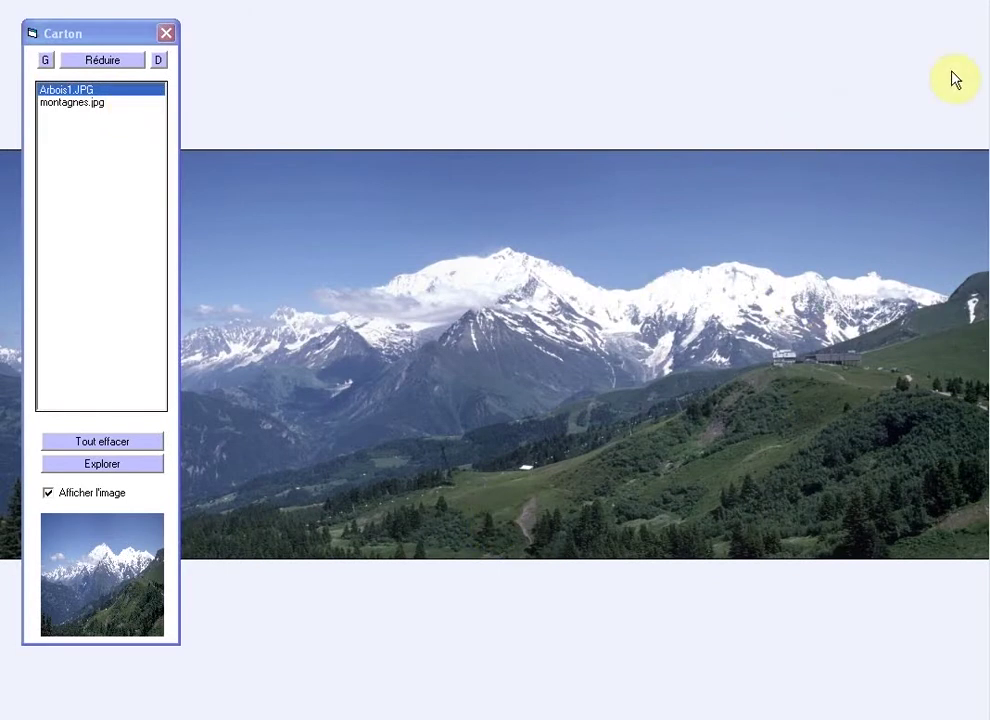
pyautogui.click(983, 3)
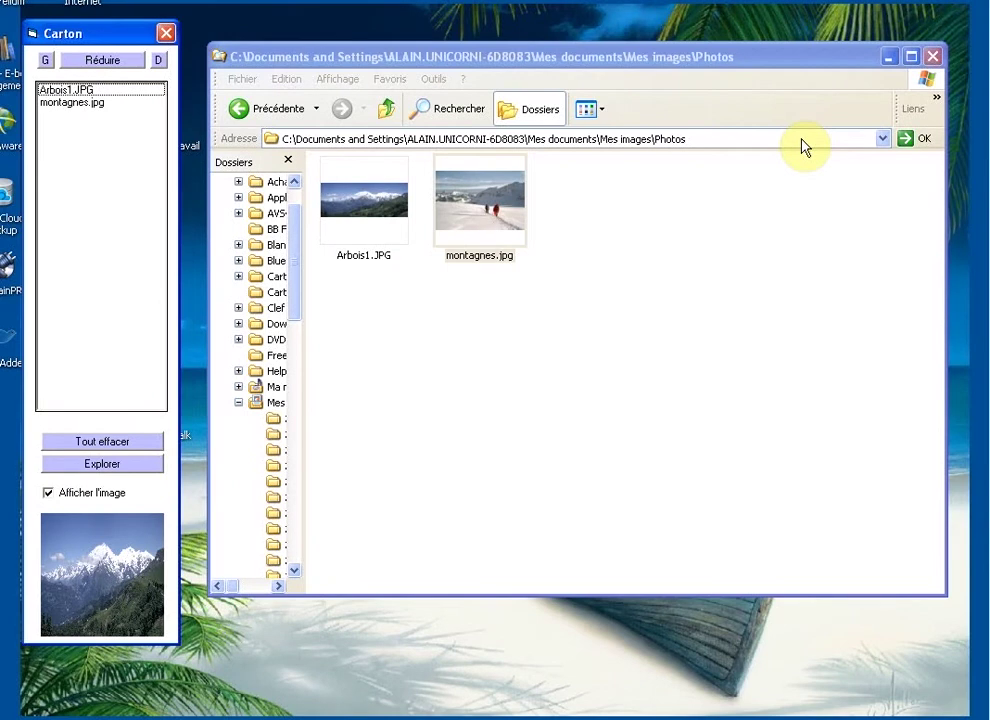
# Step: Close the Photos folder and switch to Outlook to open the inbox message "Le point info à la mi-journée"
pyautogui.click(937, 57)
pyautogui.click(968, 73)
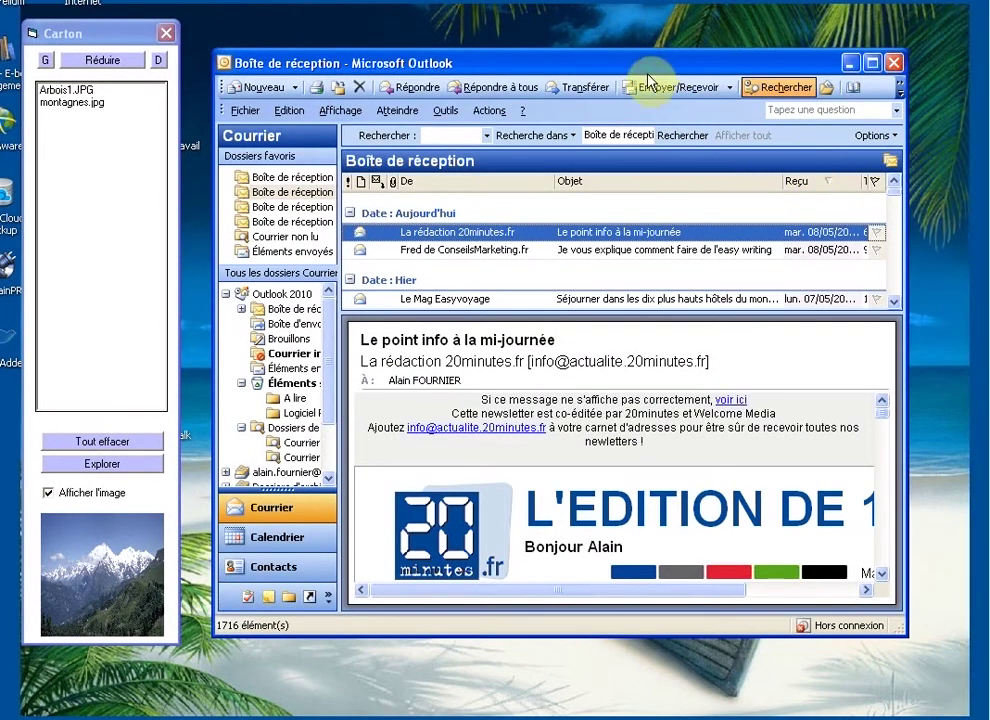
pyautogui.doubleClick(473, 235)
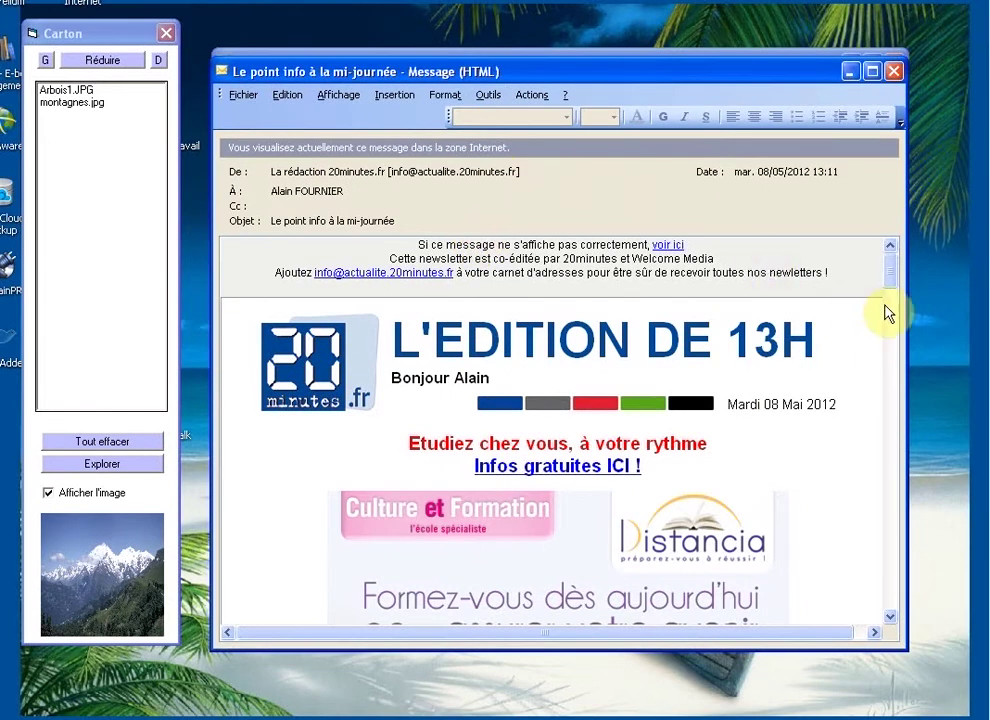
pyautogui.moveTo(897, 282)
pyautogui.mouseDown()
pyautogui.moveTo(895, 404)
pyautogui.moveTo(884, 273)
pyautogui.mouseUp()
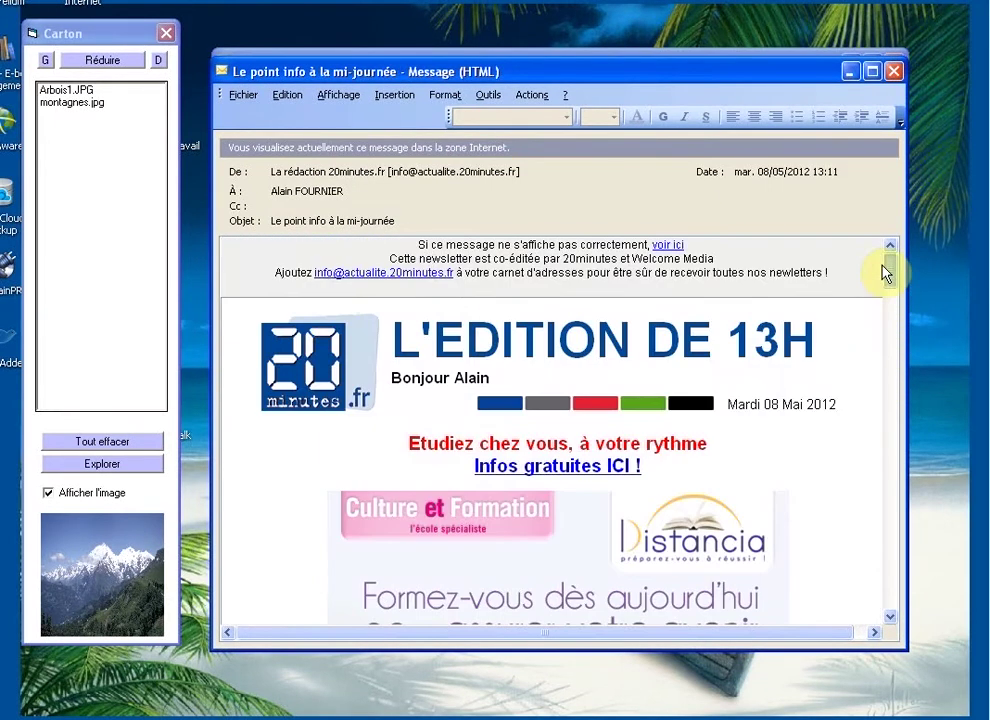
# Step: Start saving the open message as a file, with the Carton folder in Mes documents as the destination
pyautogui.click(246, 96)
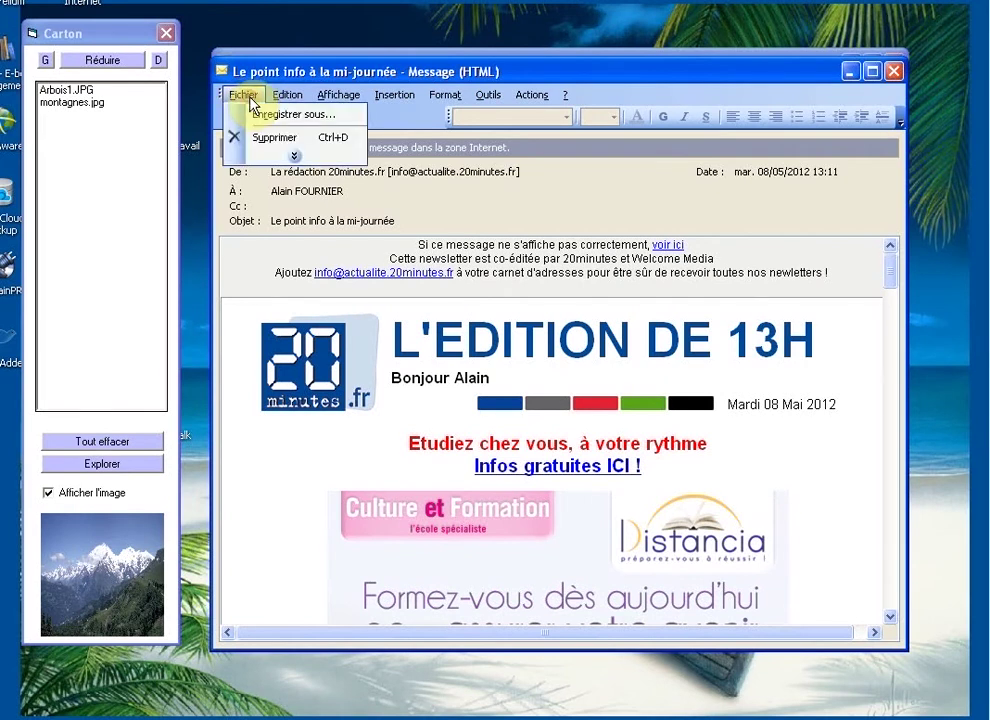
pyautogui.click(312, 116)
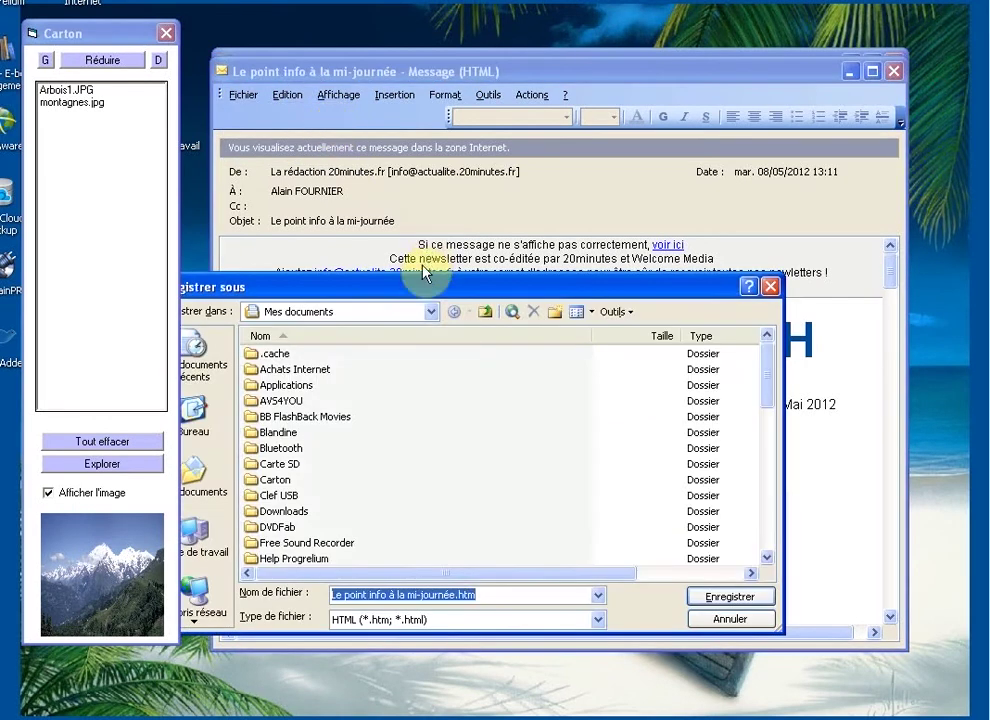
pyautogui.moveTo(437, 293); pyautogui.dragTo(509, 201)
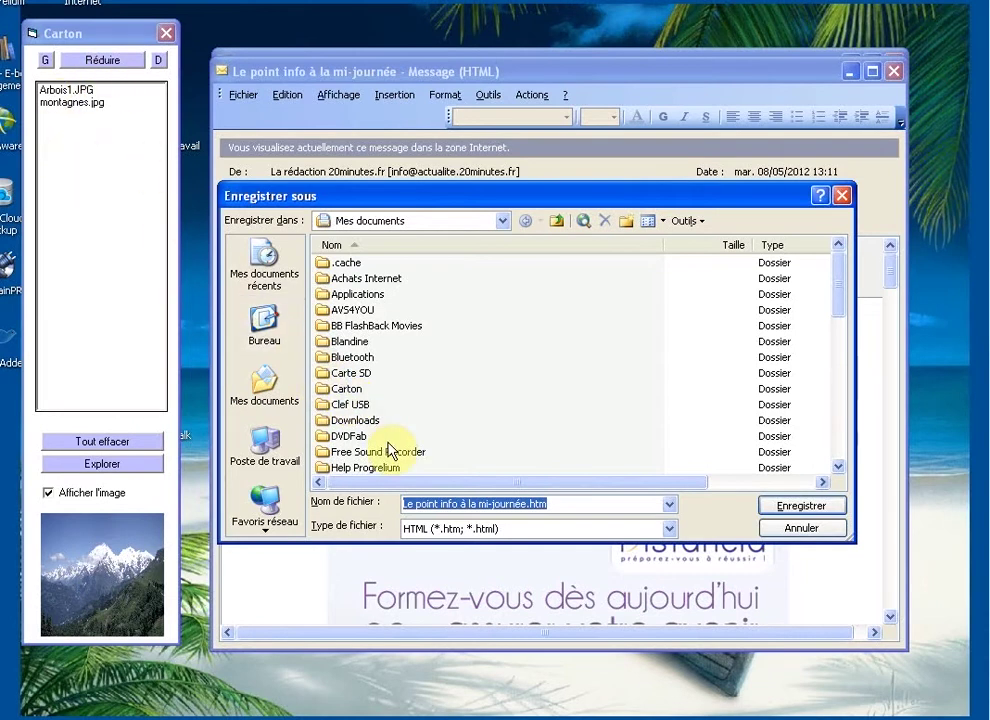
pyautogui.doubleClick(347, 389)
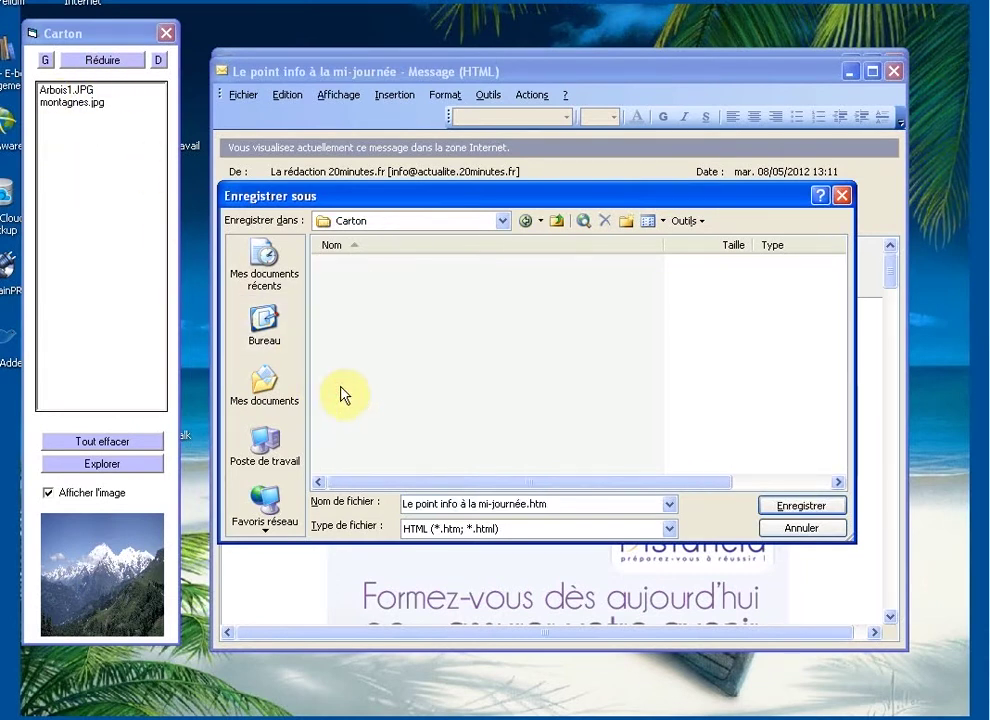
pyautogui.click(557, 220)
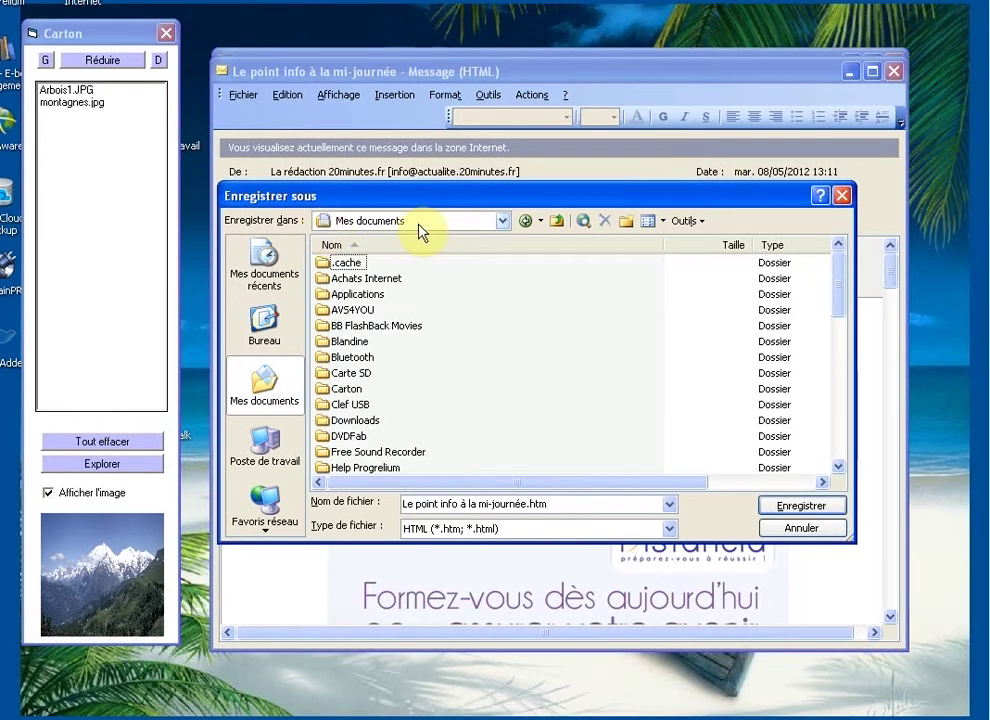
pyautogui.doubleClick(346, 388)
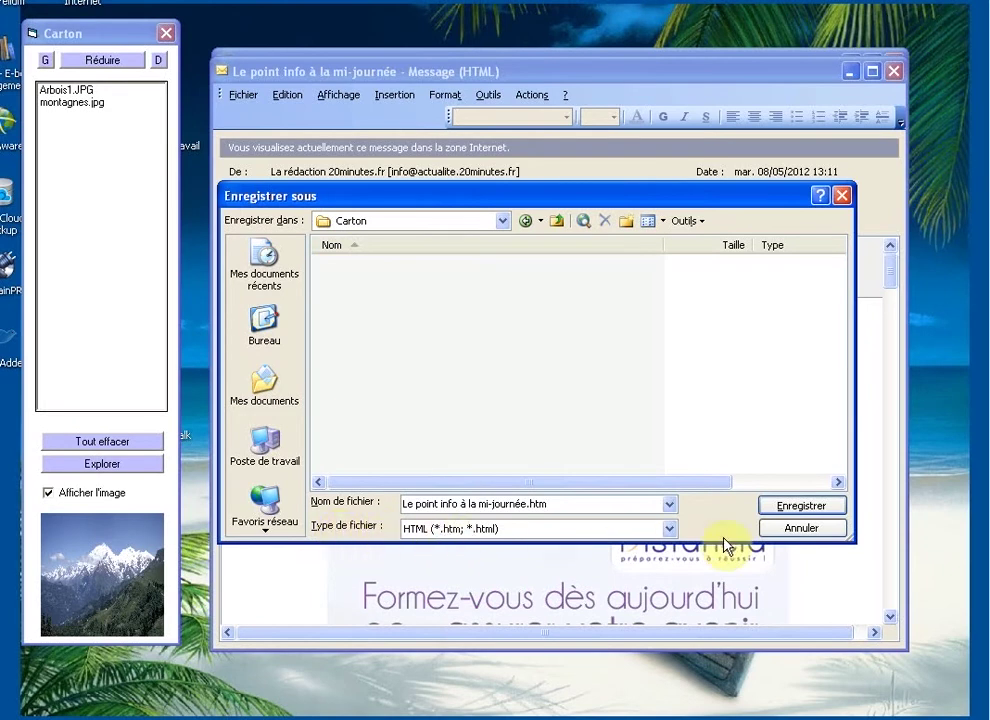
# Step: Save the message as "Le point info à la mi-journée.msg" in Outlook message format, and select it in the Carton list
pyautogui.click(669, 529)
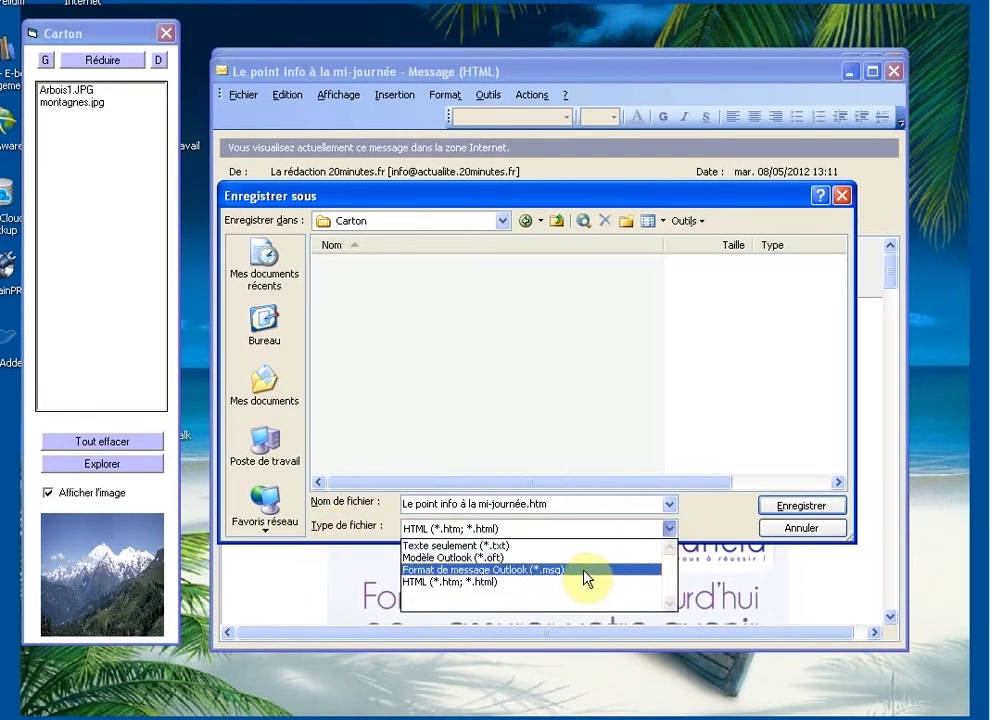
pyautogui.click(587, 577)
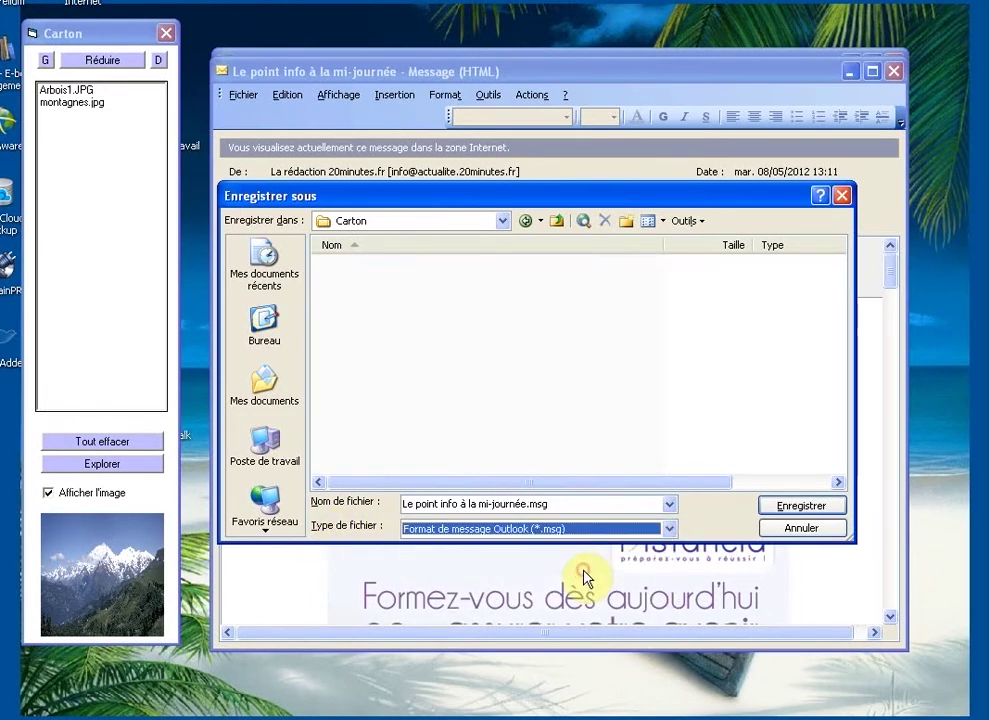
pyautogui.click(668, 532)
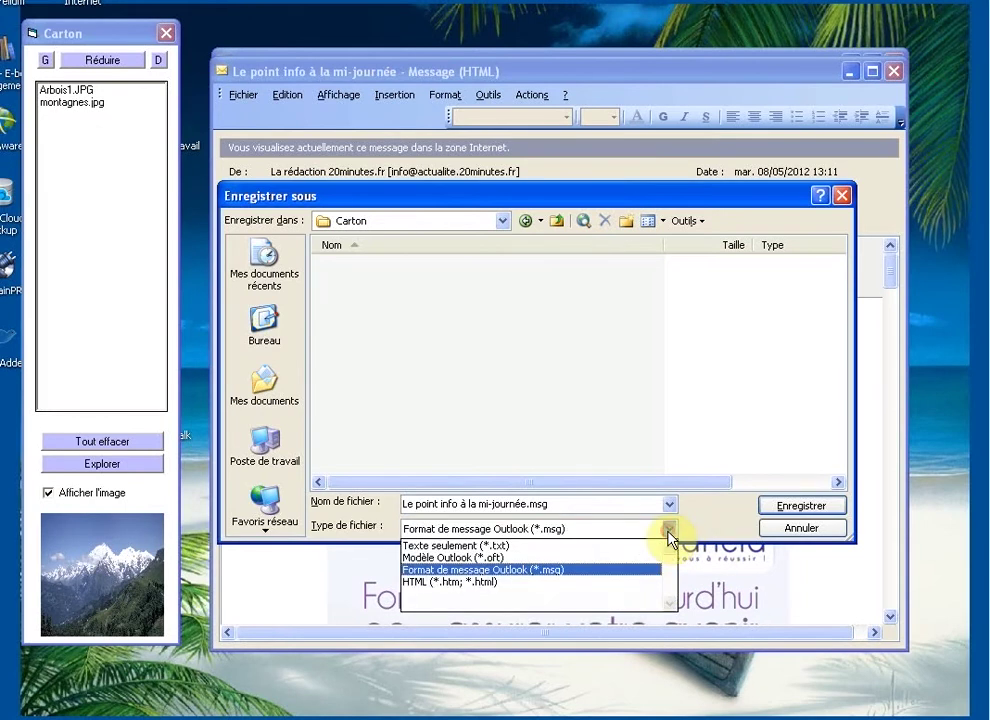
pyautogui.click(606, 570)
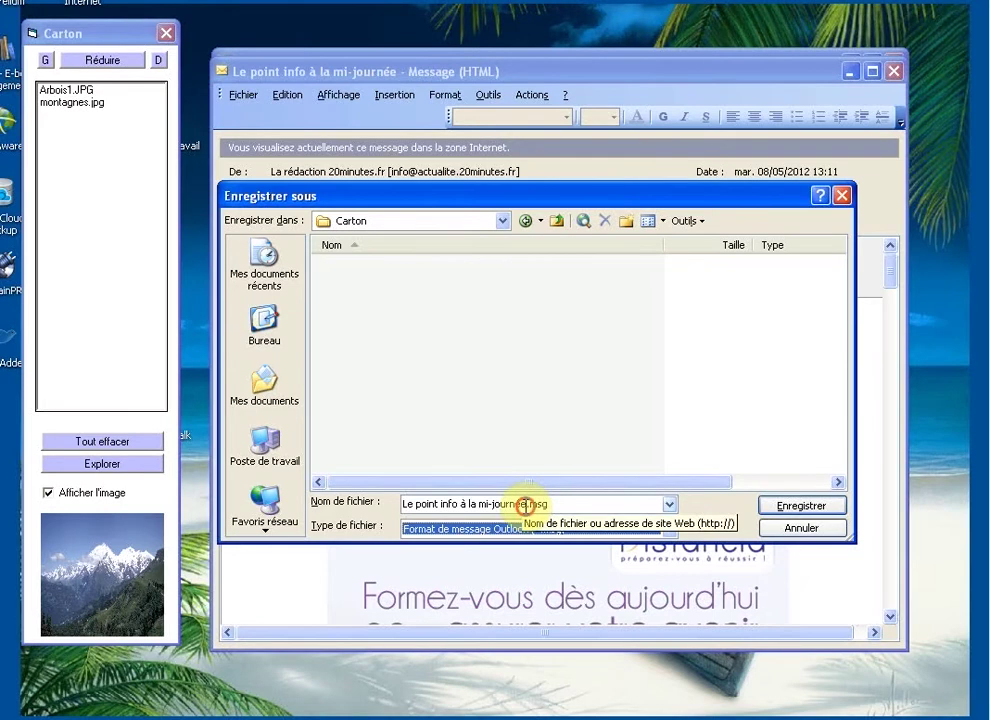
pyautogui.moveTo(525, 505); pyautogui.dragTo(387, 505)
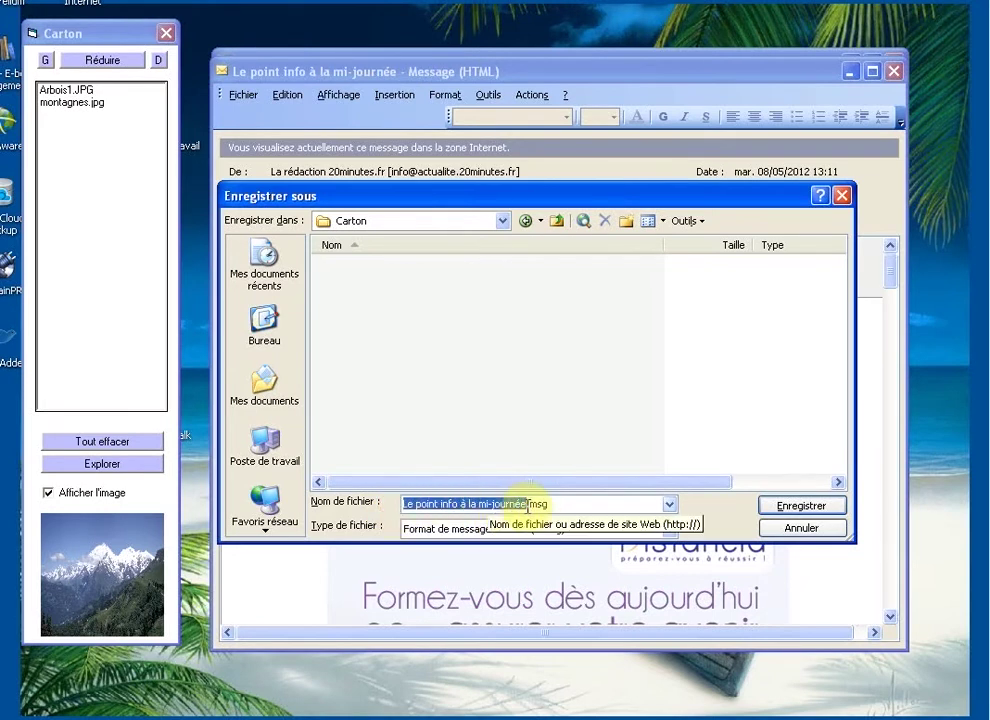
pyautogui.moveTo(525, 504); pyautogui.dragTo(417, 503)
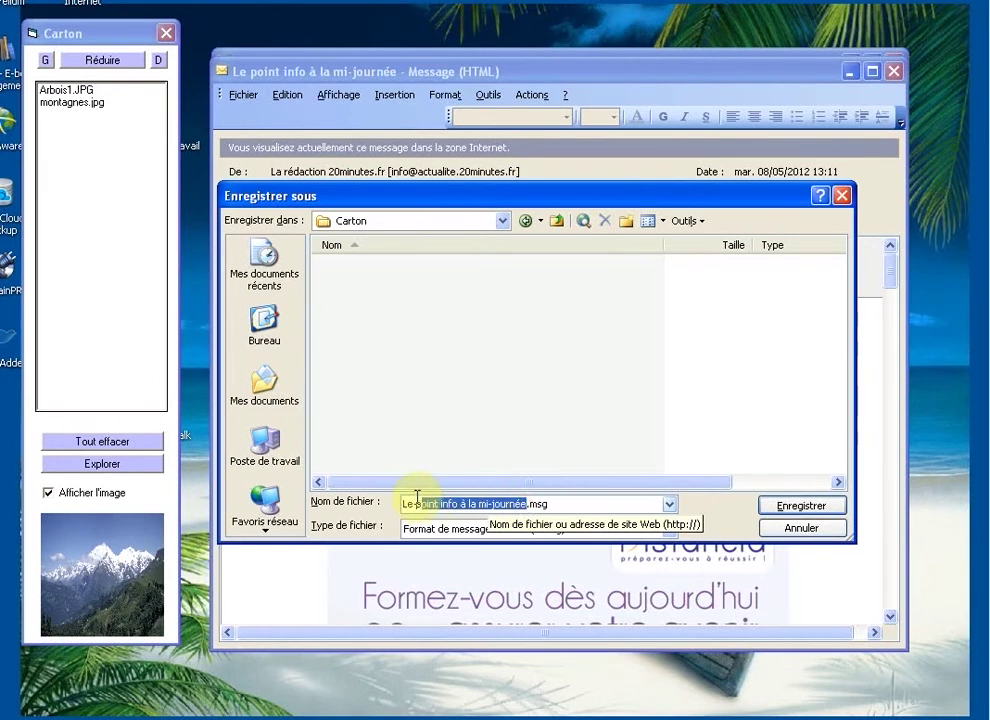
pyautogui.click(412, 499)
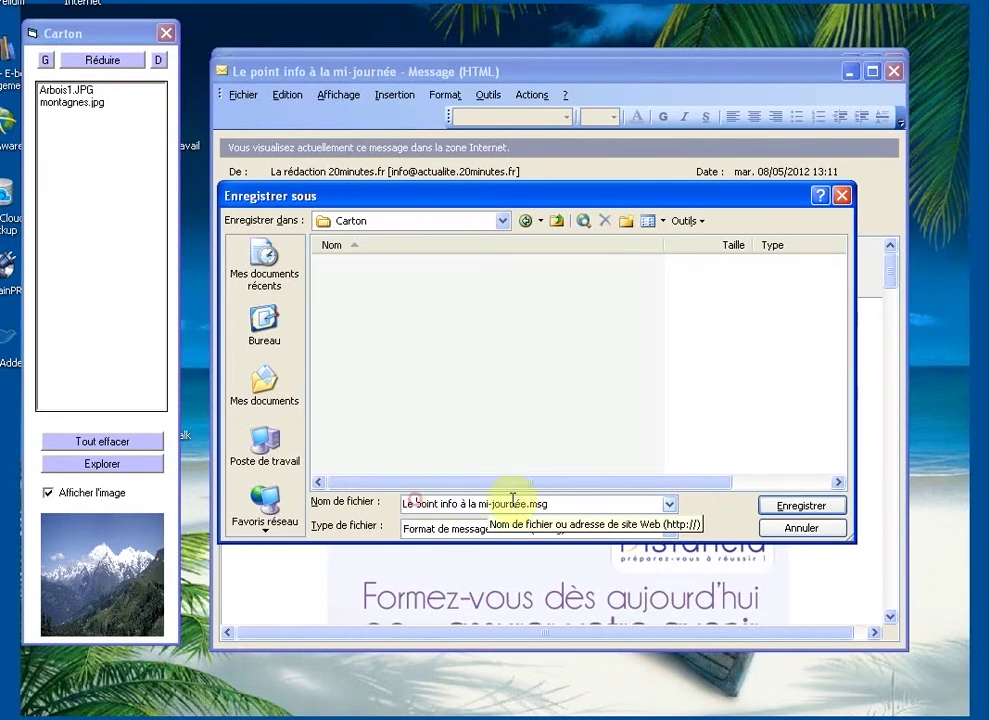
pyautogui.click(801, 505)
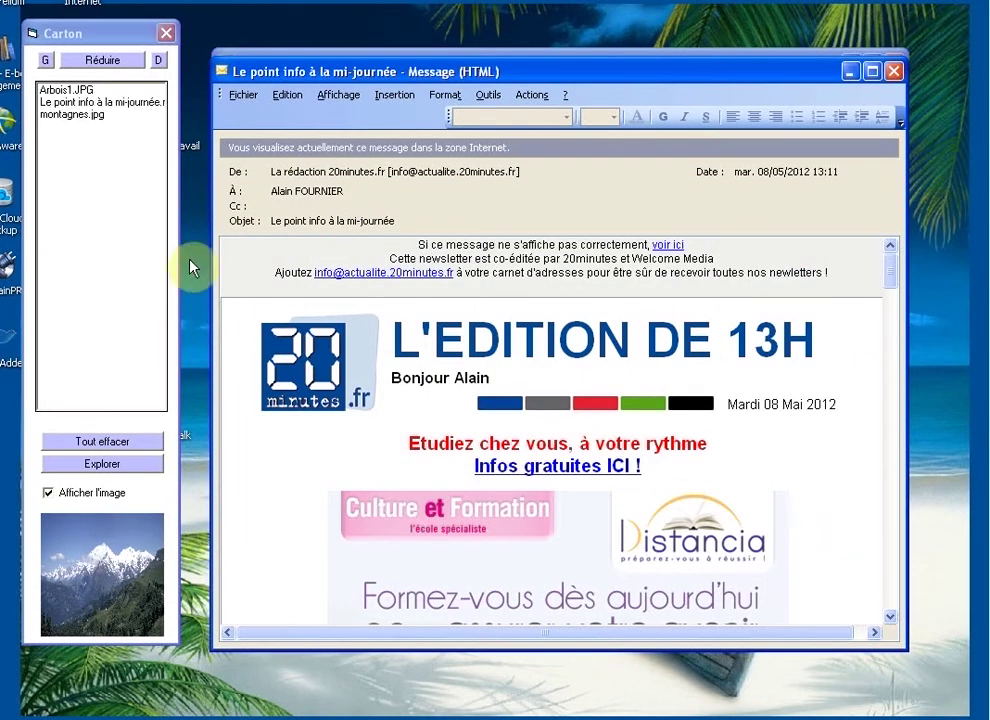
pyautogui.click(123, 104)
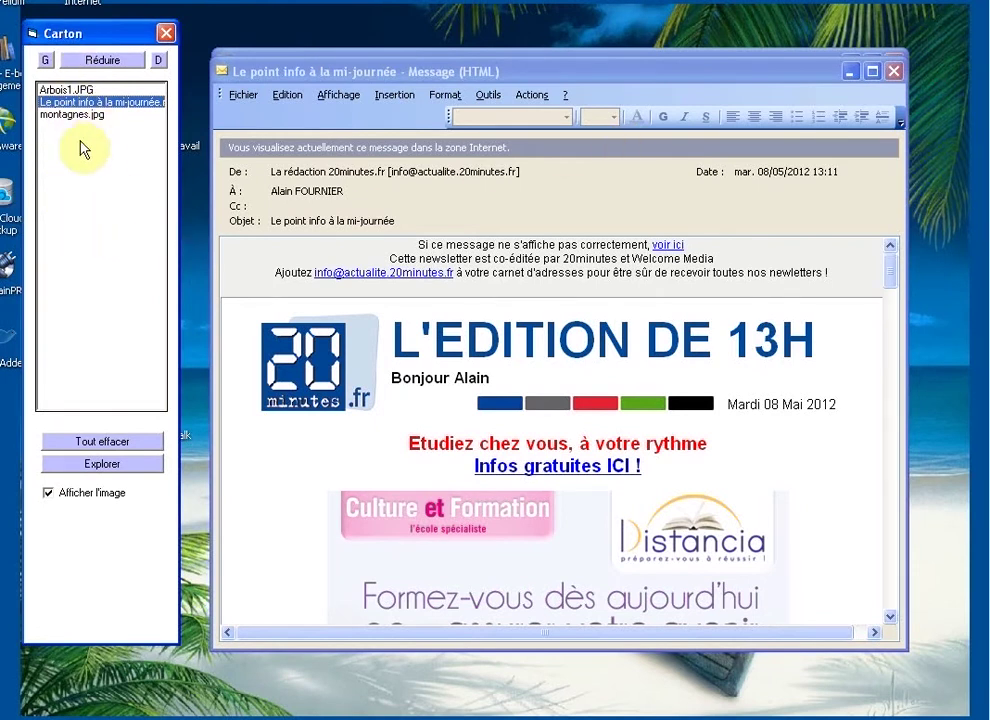
# Step: Close the open message and Outlook, then switch to Chrome and download Voltaire's Candide from the Feedbooks public domain page
pyautogui.click(894, 73)
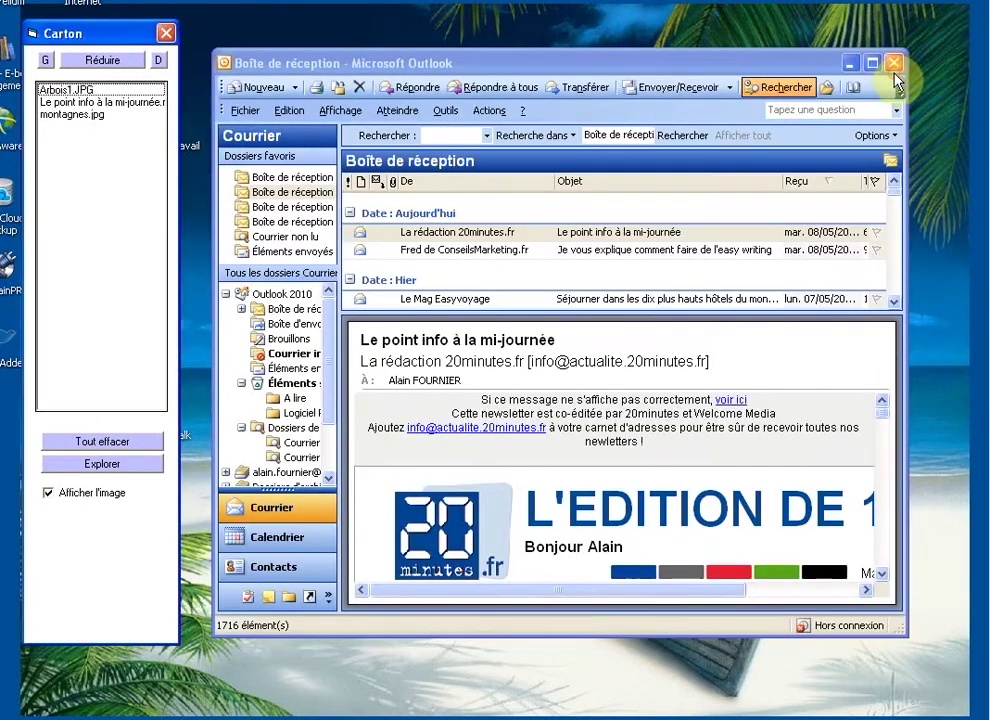
pyautogui.click(893, 66)
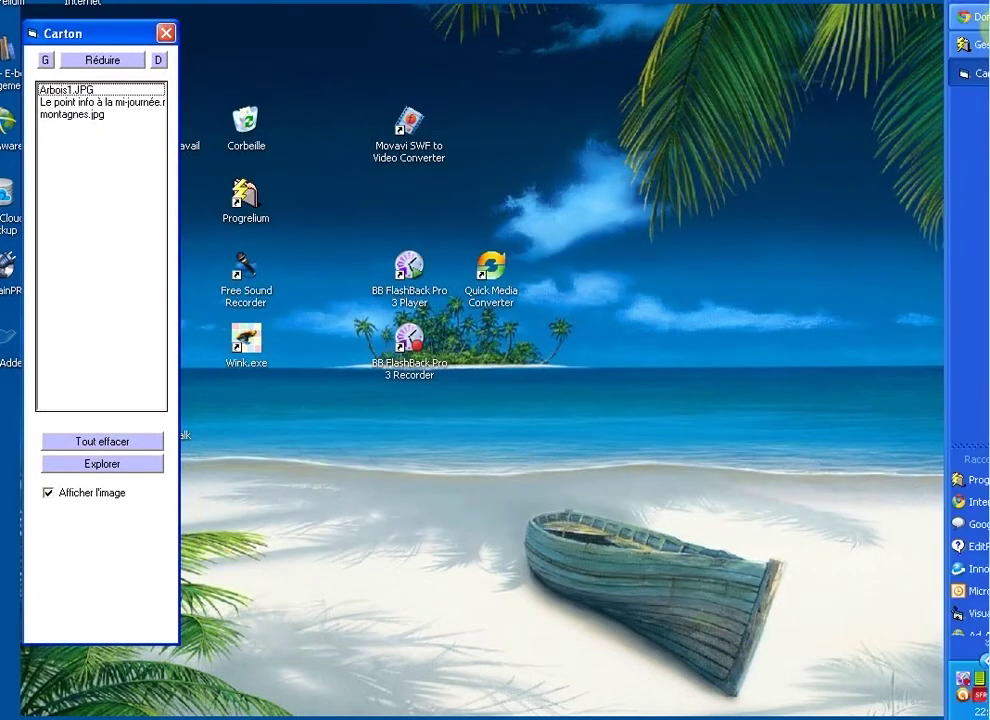
pyautogui.click(968, 17)
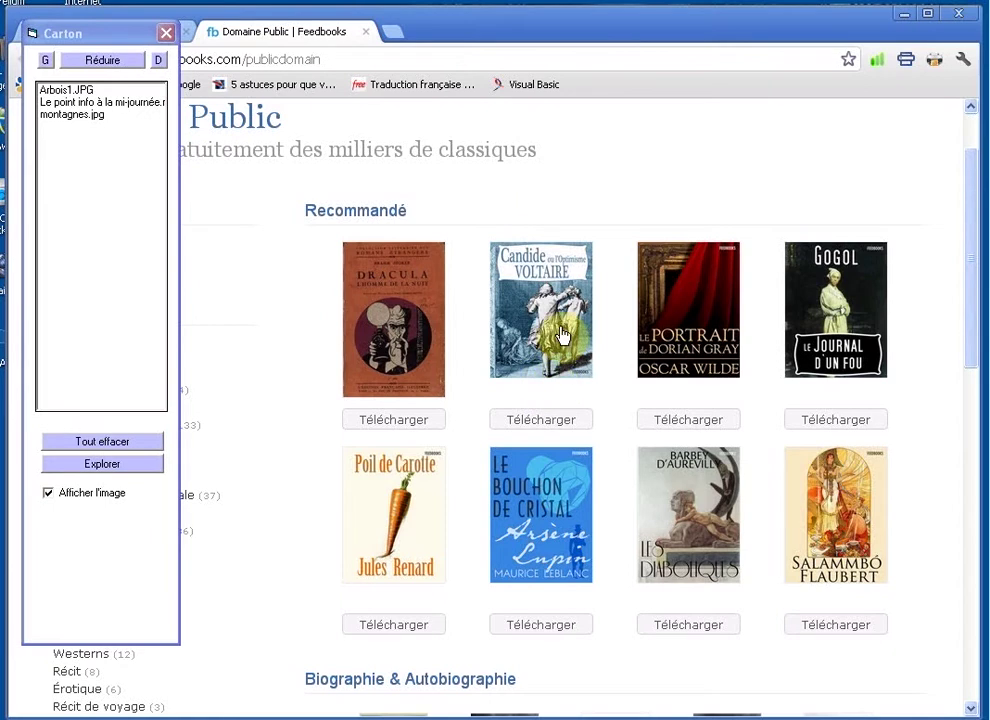
pyautogui.click(566, 430)
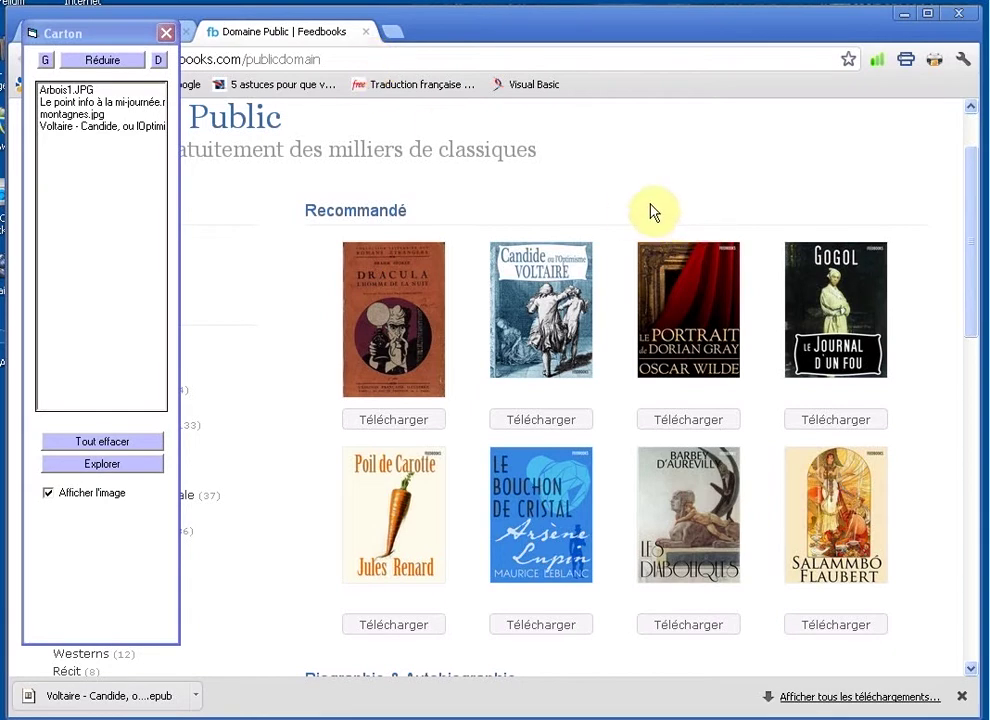
# Step: Open the folder selection for downloads in Chrome's advanced settings, docking the Carton window at the opposite side of the screen
pyautogui.click(964, 62)
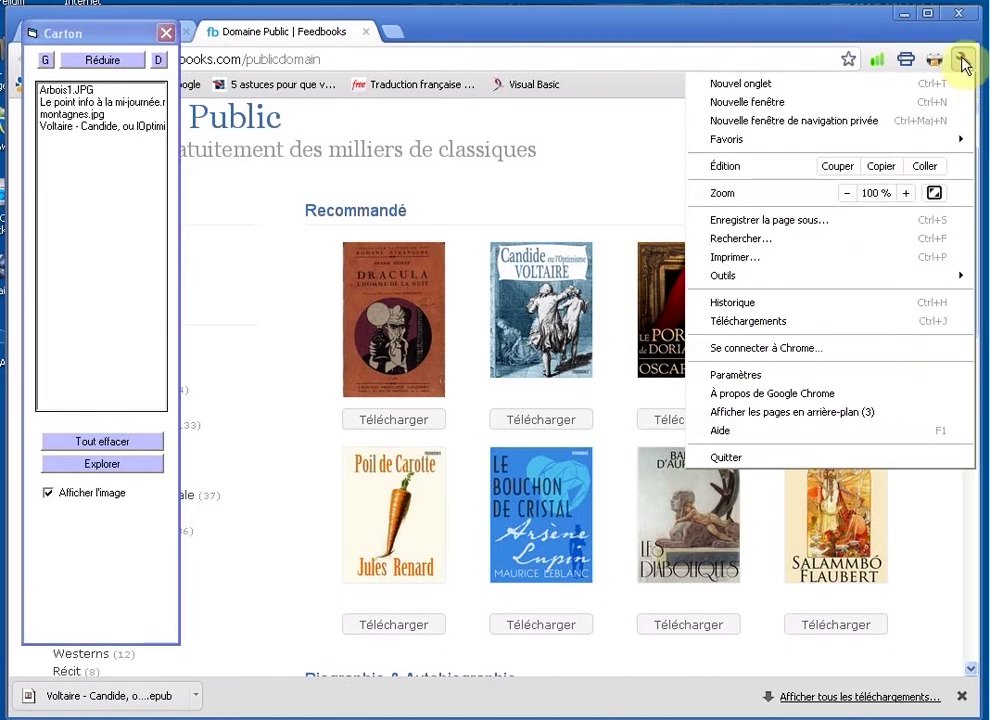
pyautogui.click(786, 379)
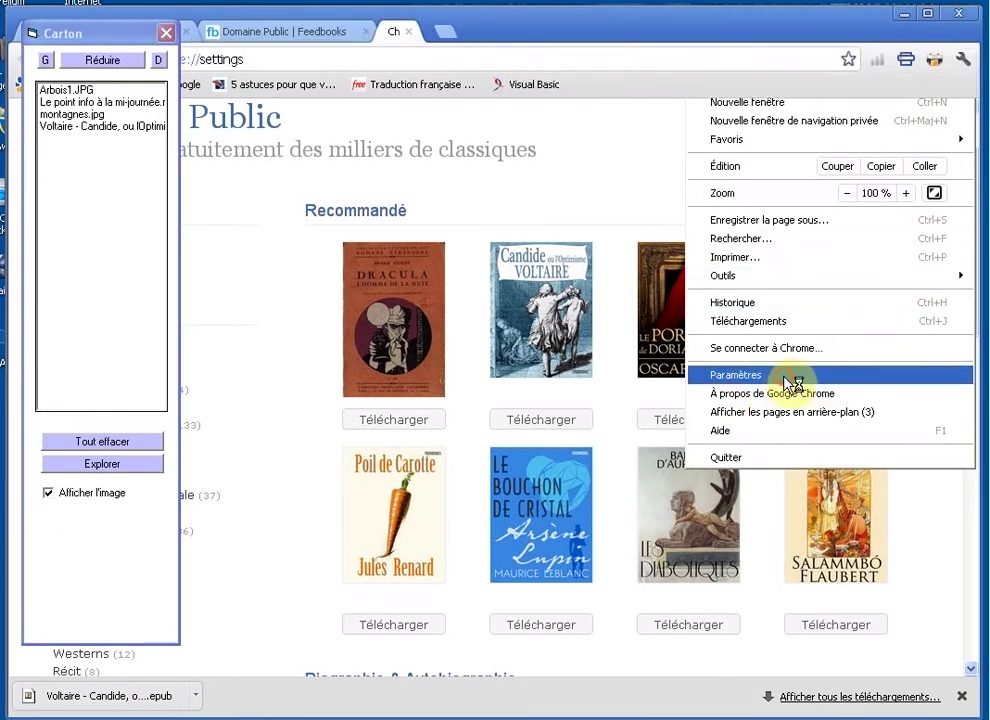
pyautogui.click(152, 61)
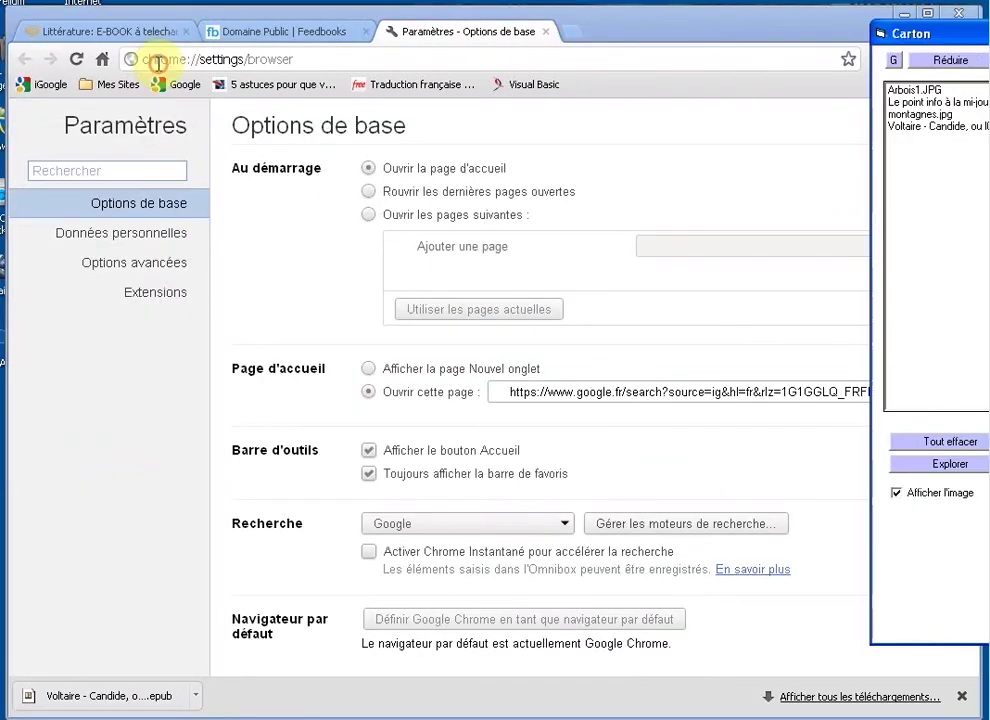
pyautogui.click(158, 268)
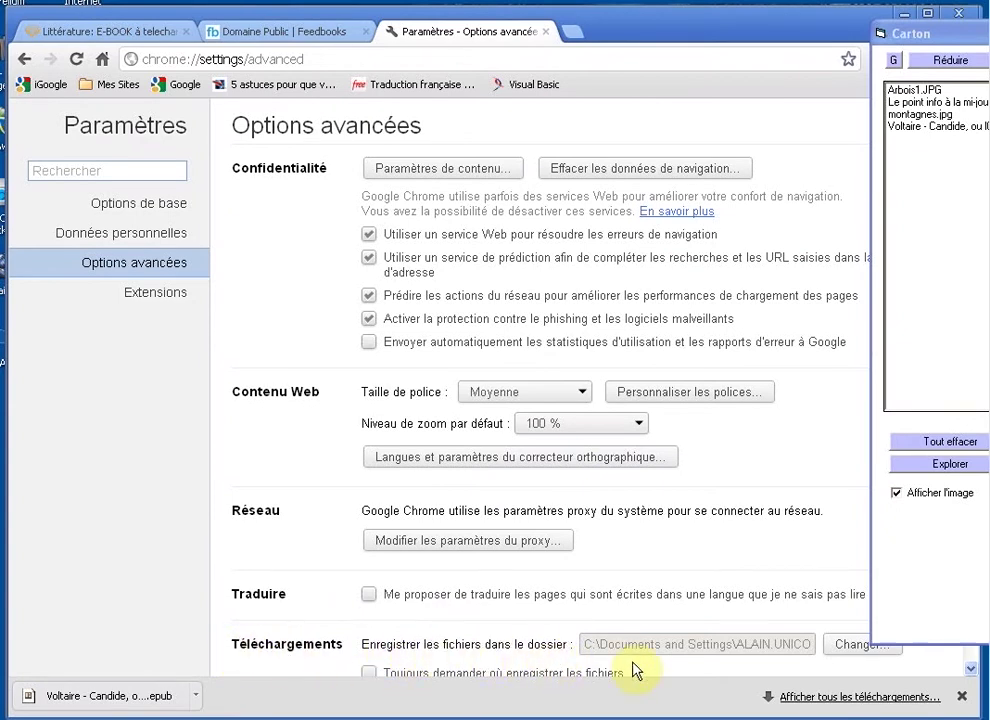
pyautogui.click(846, 658)
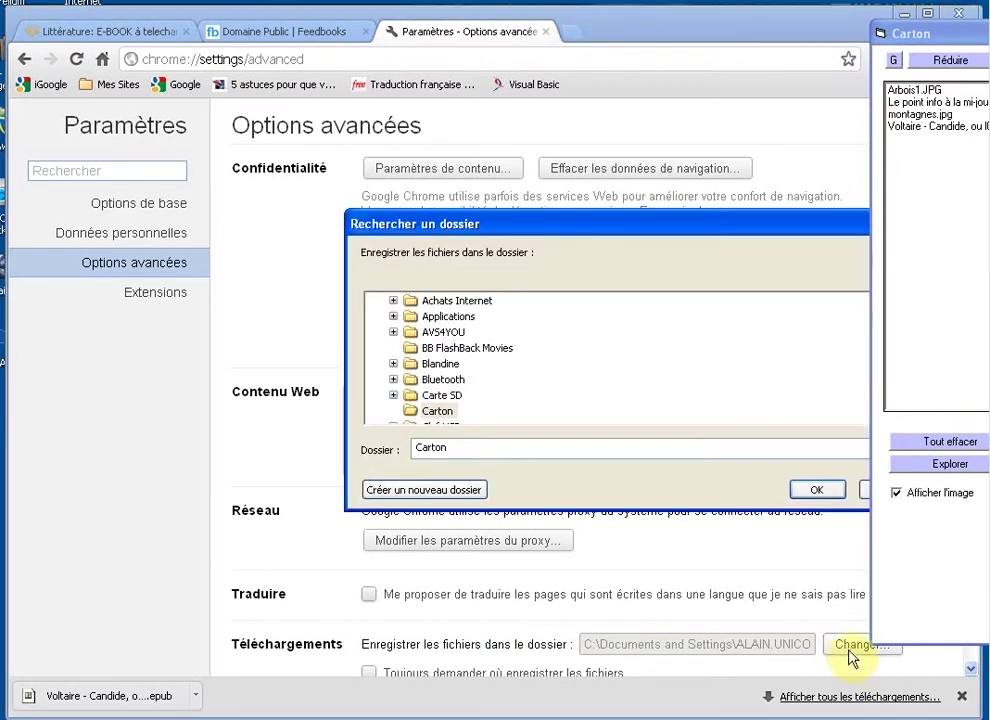
# Step: Confirm the Carton folder under Mes documents as the browser's download folder, and close the settings page
pyautogui.moveTo(908, 31); pyautogui.dragTo(947, 35)
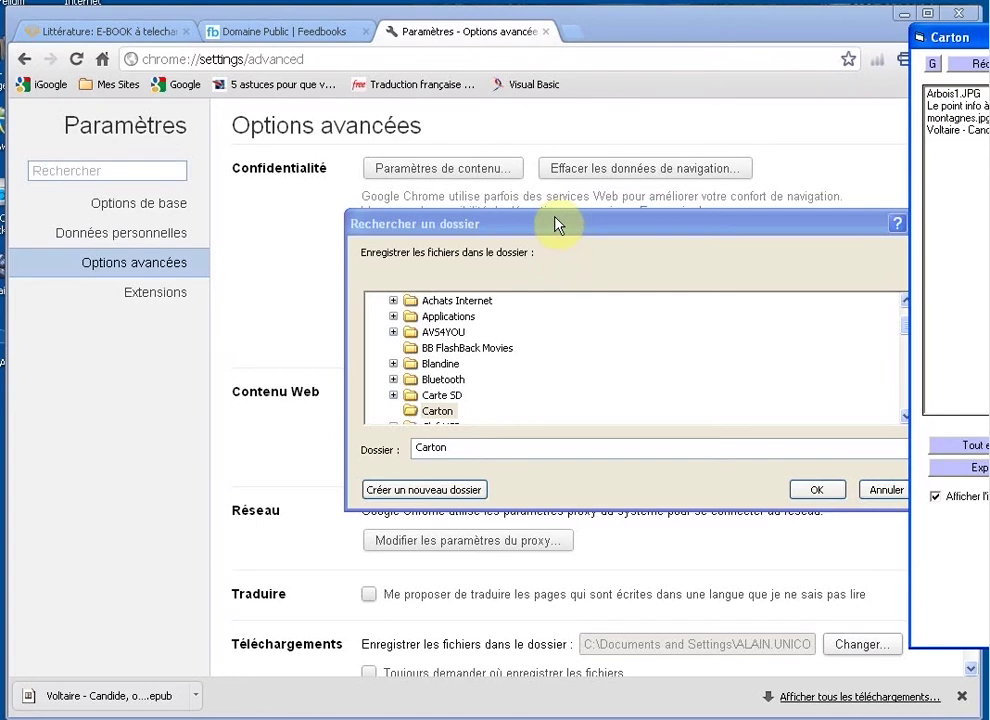
pyautogui.moveTo(557, 224); pyautogui.dragTo(489, 192)
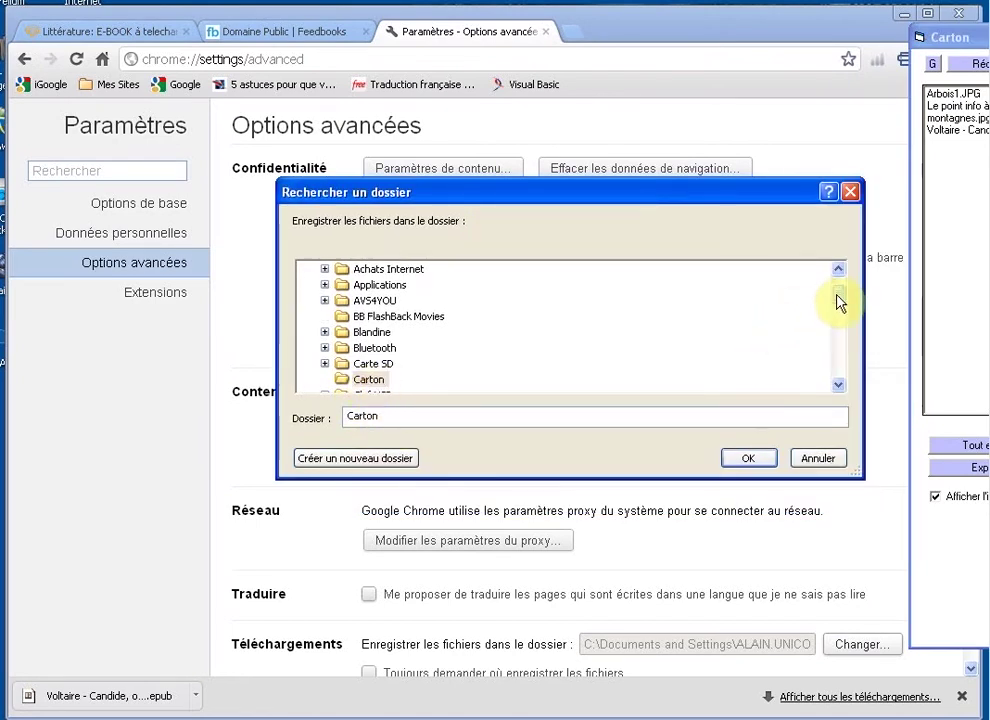
pyautogui.scroll(1, 838, 292)
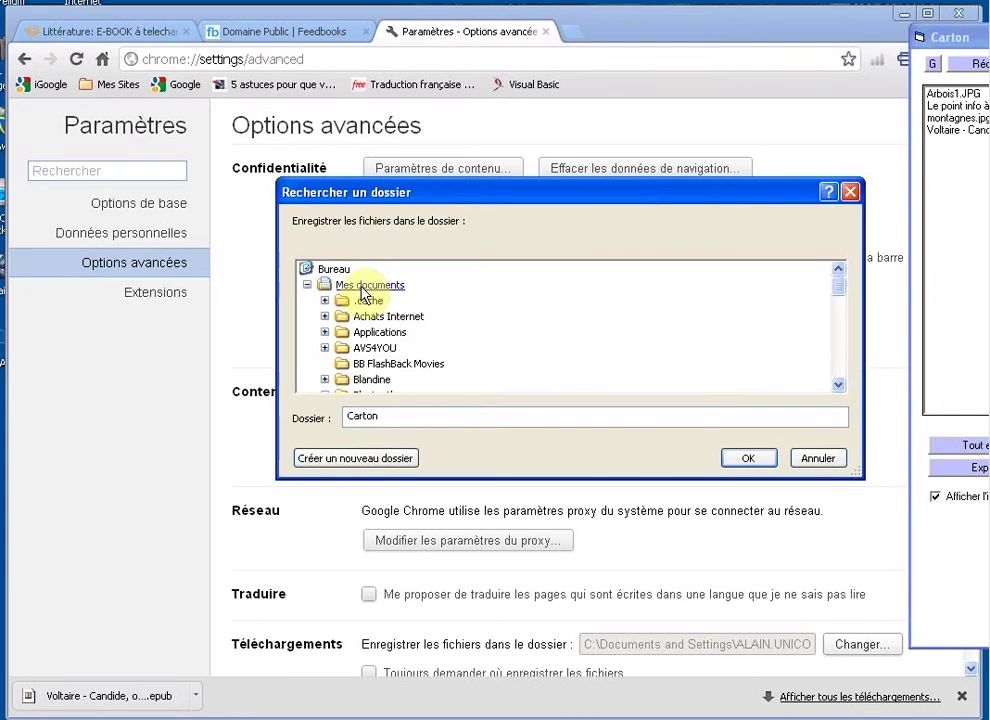
pyautogui.scroll(-3, 845, 300)
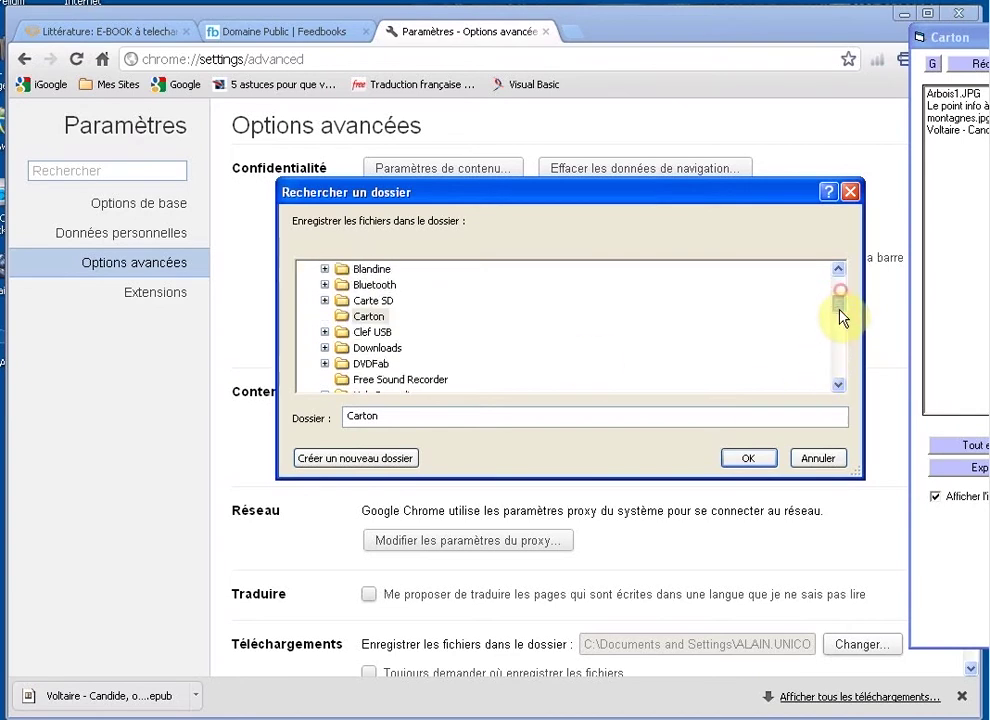
pyautogui.click(748, 457)
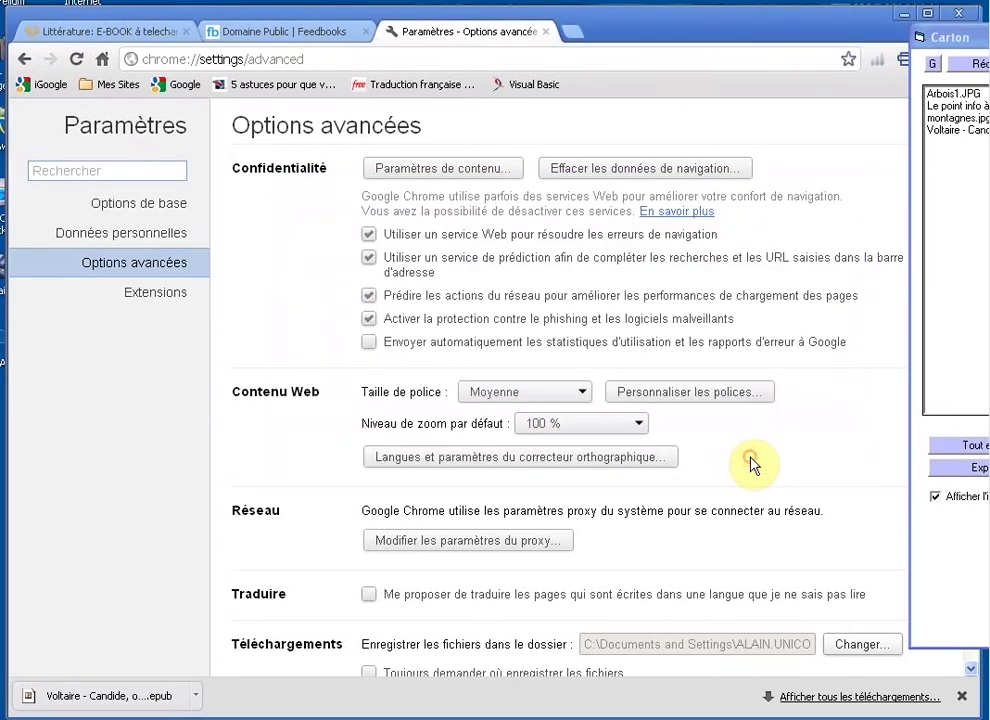
pyautogui.click(546, 31)
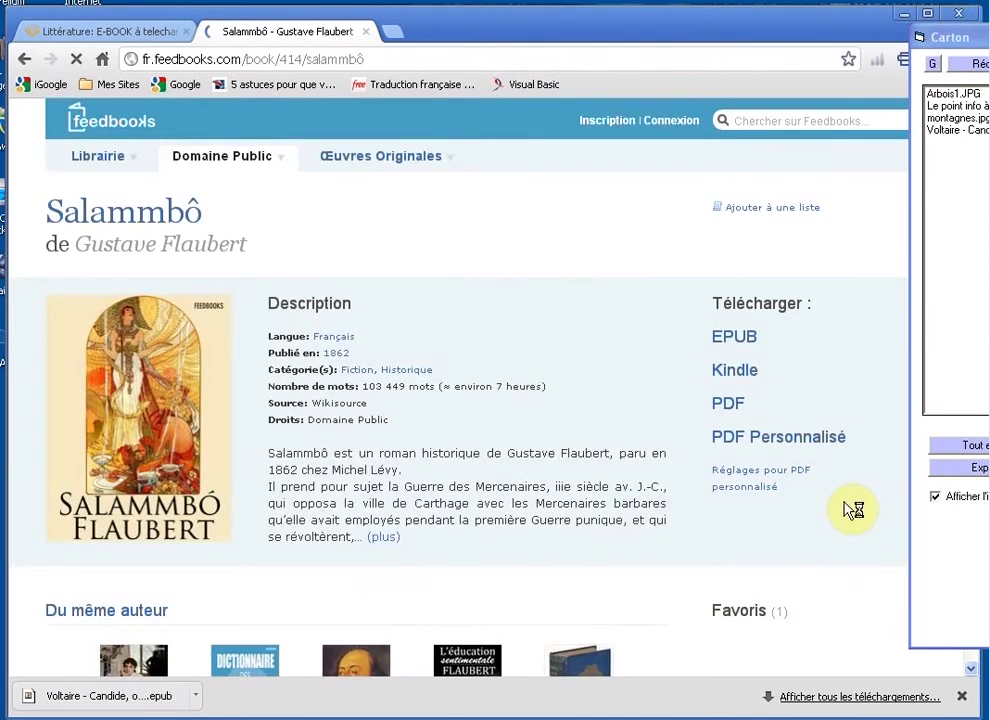
# Step: Return to the Domaine Public page to download Flaubert's Salammbô, and move the Carton window over the page's category list
pyautogui.click(24, 59)
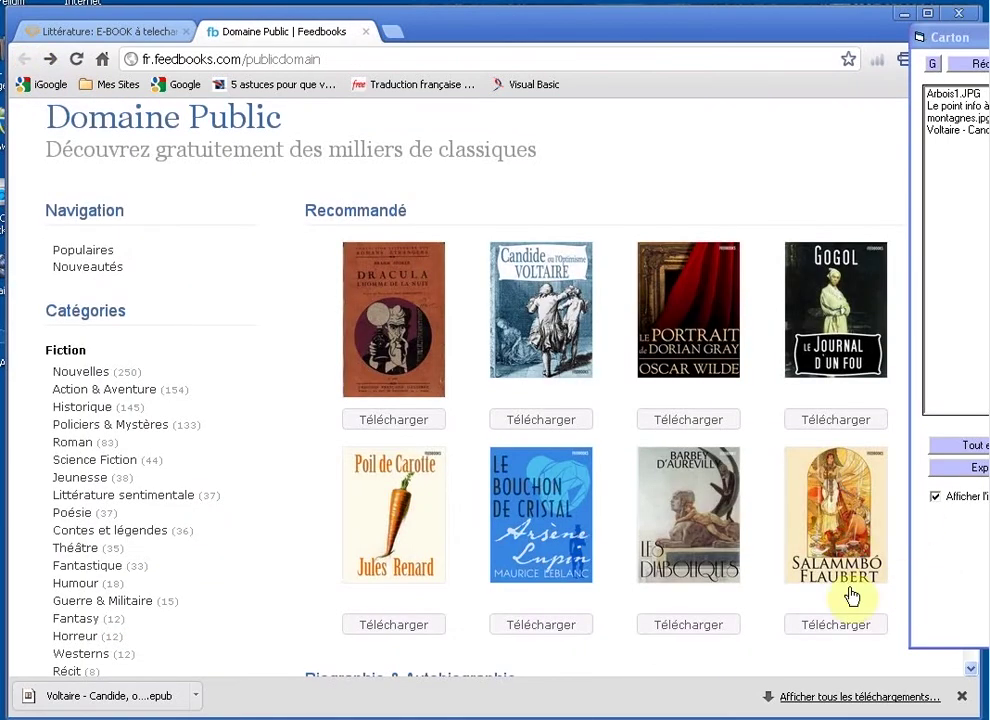
pyautogui.click(838, 628)
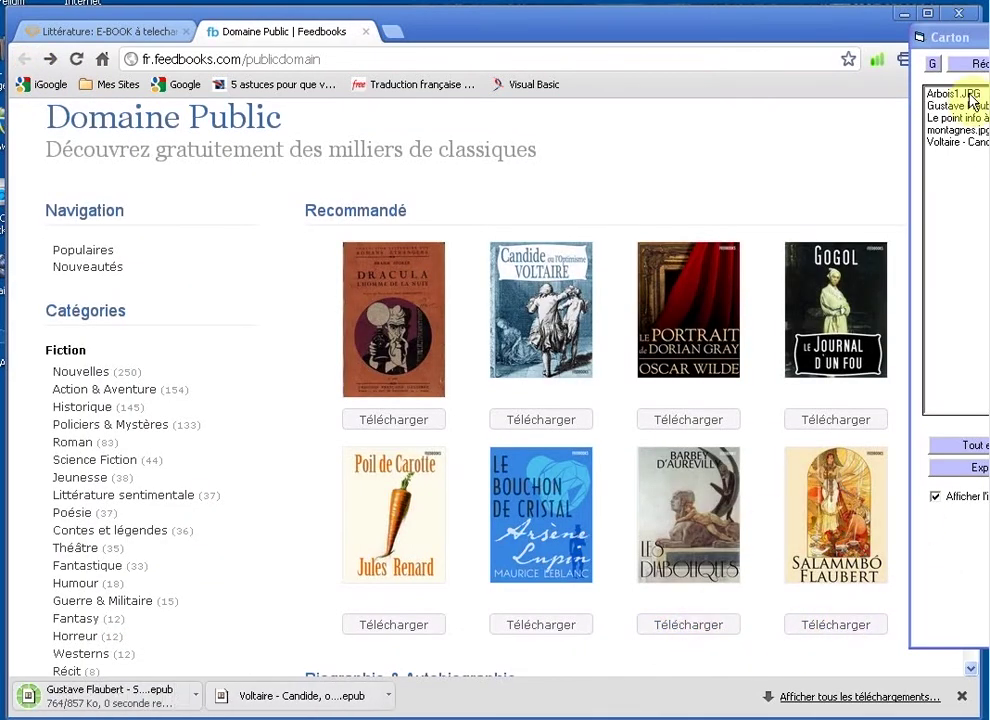
pyautogui.moveTo(935, 40); pyautogui.dragTo(296, 36)
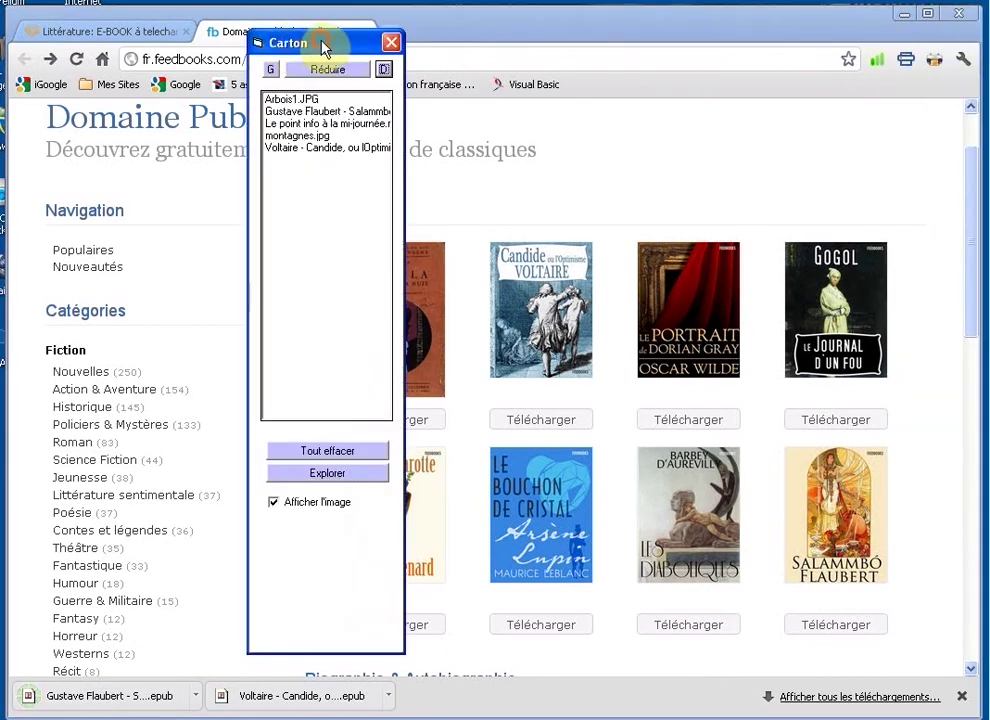
pyautogui.moveTo(176, 44); pyautogui.dragTo(150, 40)
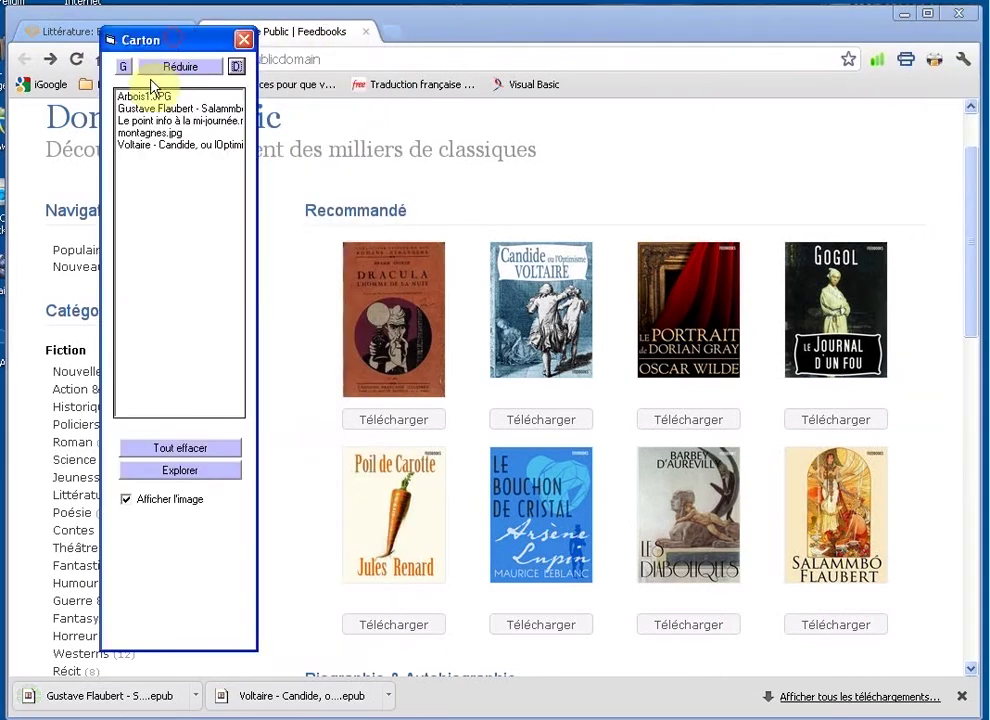
# Step: Open the Voltaire - Candide e-book from the Carton list and collapse the Carton window to view the book
pyautogui.click(163, 145)
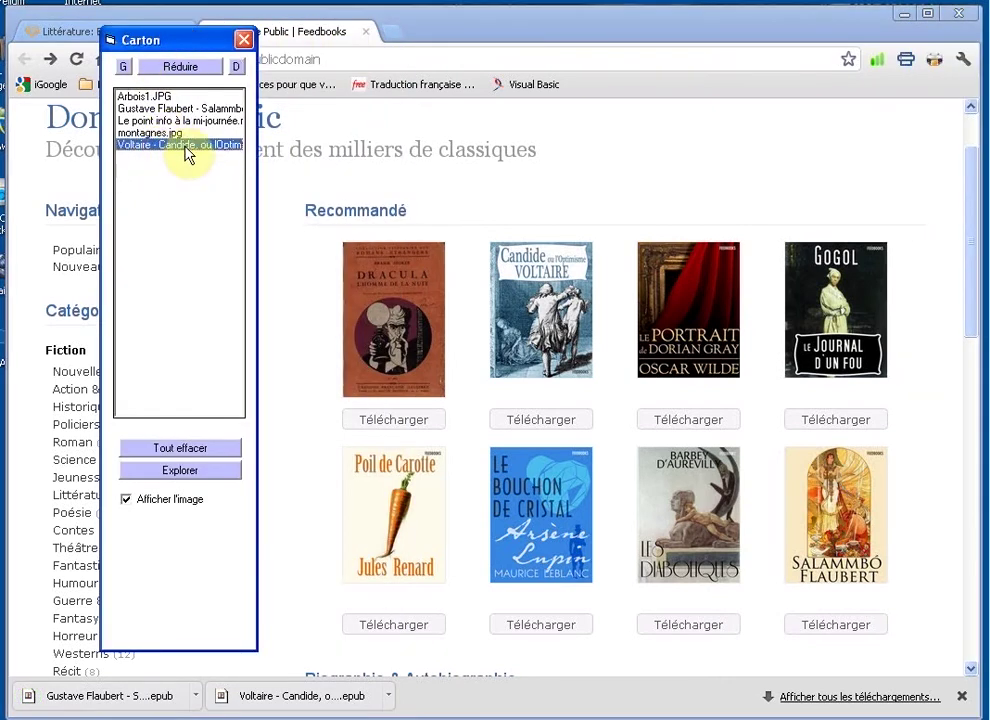
pyautogui.click(155, 107)
pyautogui.click(163, 146)
pyautogui.rightClick(172, 149)
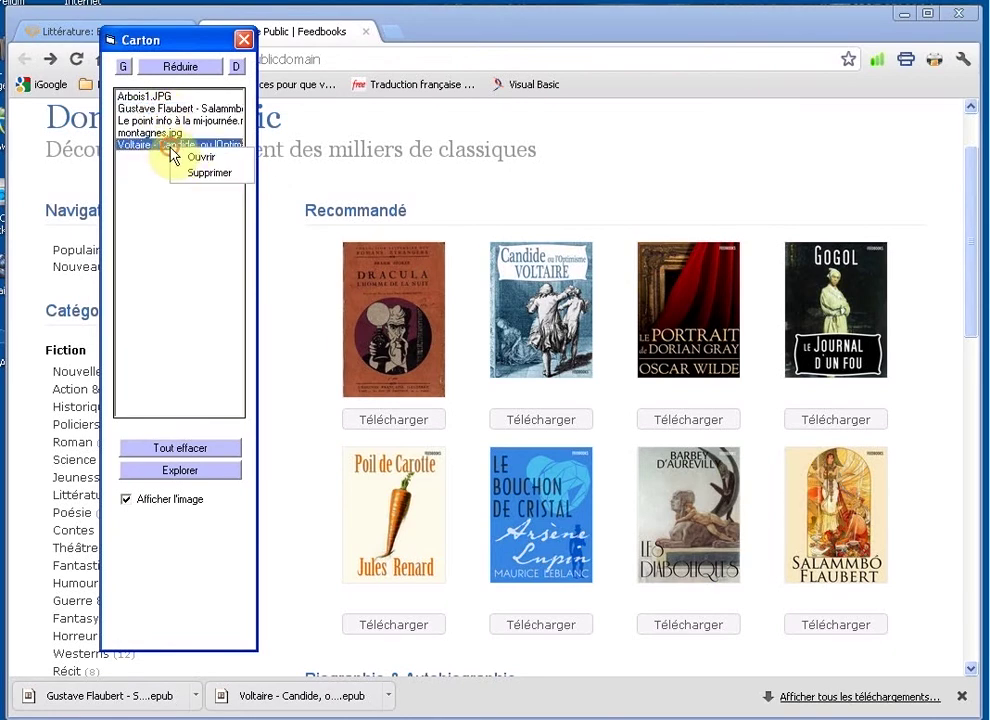
pyautogui.click(207, 160)
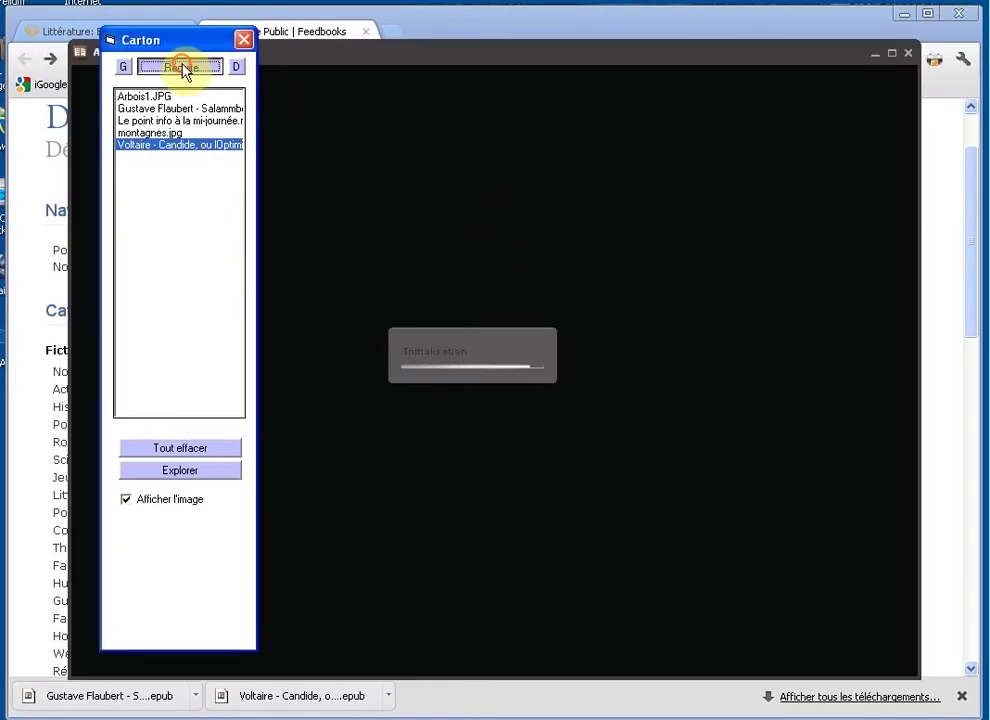
pyautogui.click(188, 66)
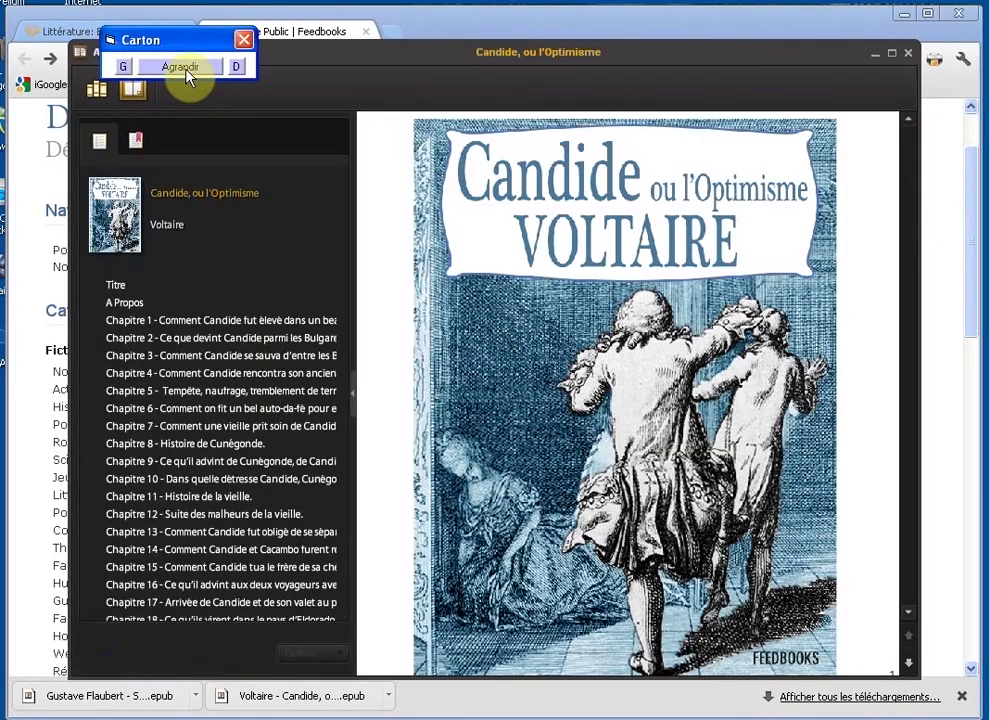
pyautogui.click(186, 68)
pyautogui.click(187, 69)
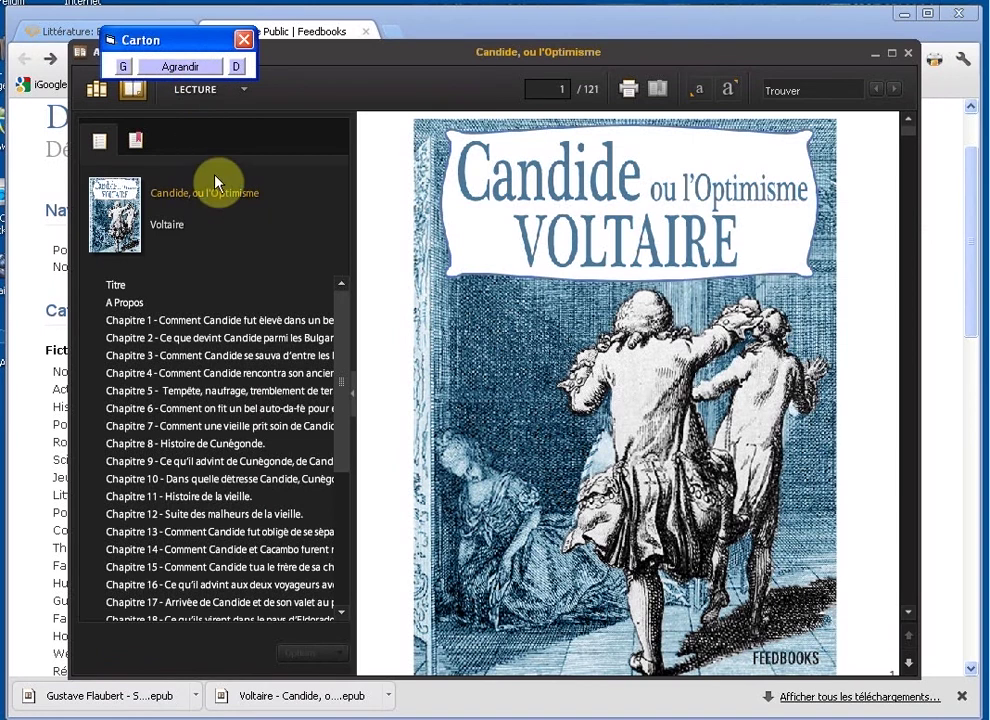
# Step: Close the e-book reader and re-expand the Carton window, then minimize the browser and close Carton
pyautogui.click(908, 57)
pyautogui.click(198, 72)
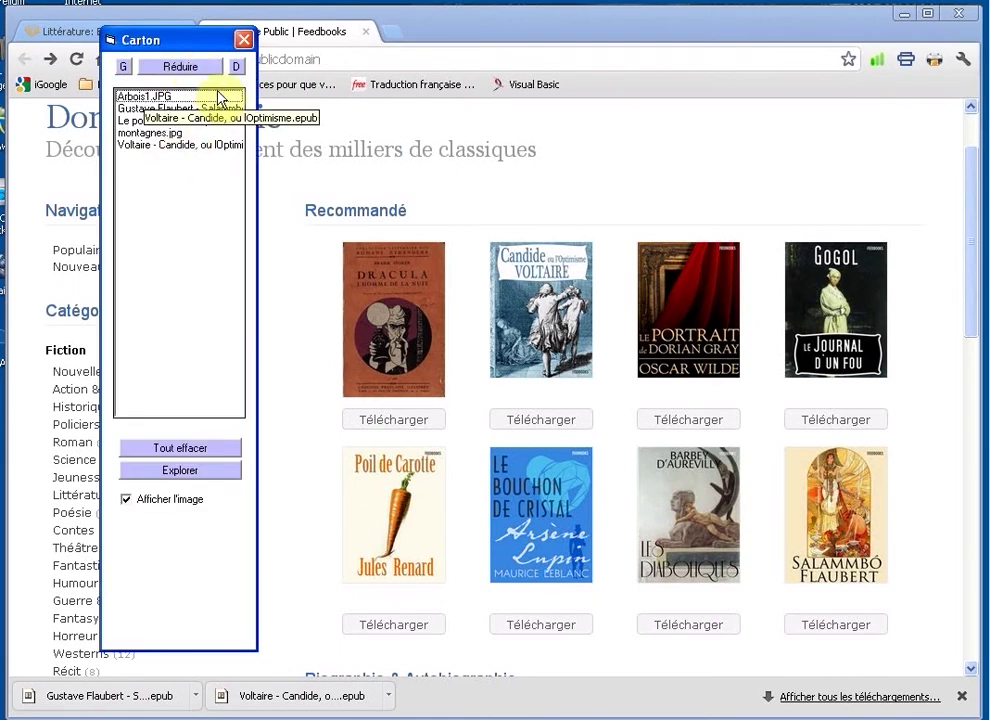
pyautogui.click(905, 15)
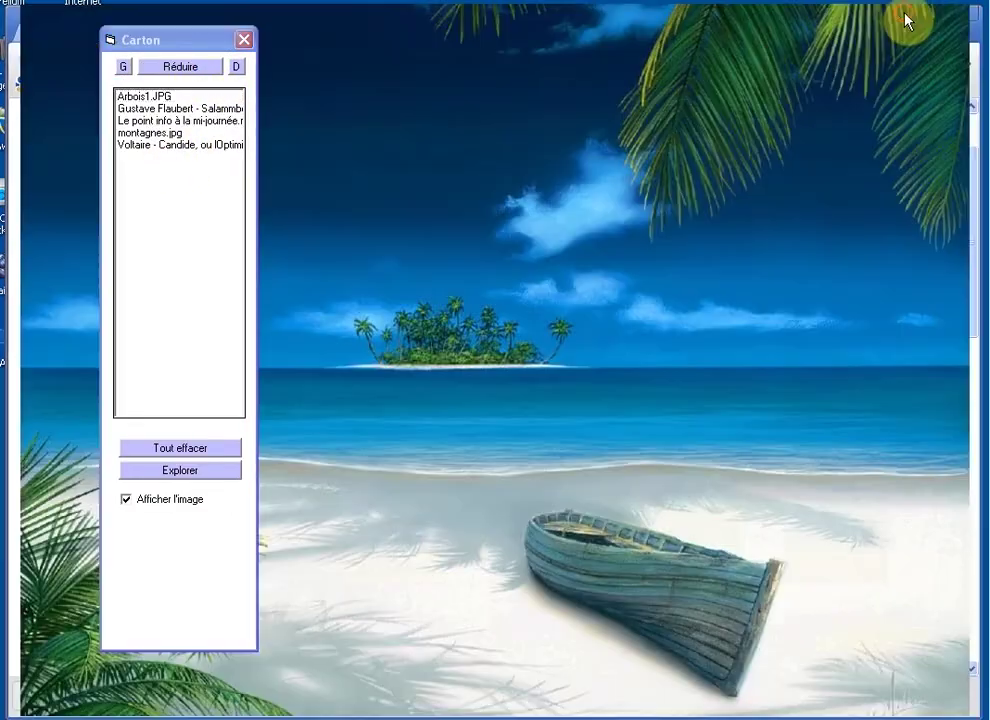
pyautogui.click(245, 41)
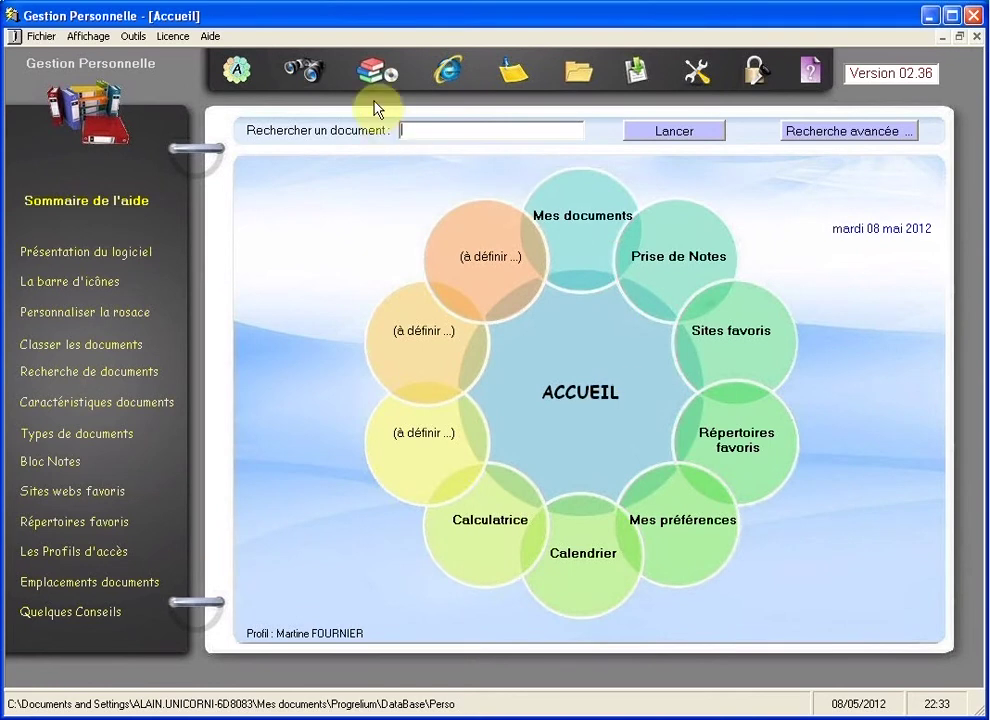
# Step: Switch to Gestion Personnelle's documentation area, show the list of libraries, and open the library 1 - Ets Bernardo
pyautogui.click(372, 72)
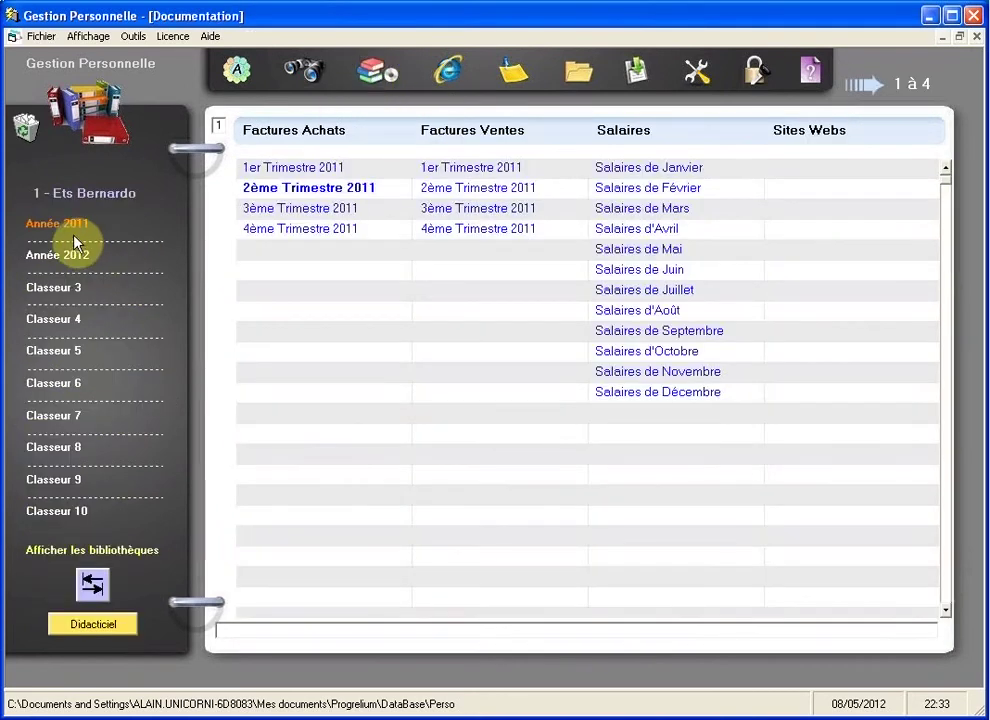
pyautogui.click(79, 197)
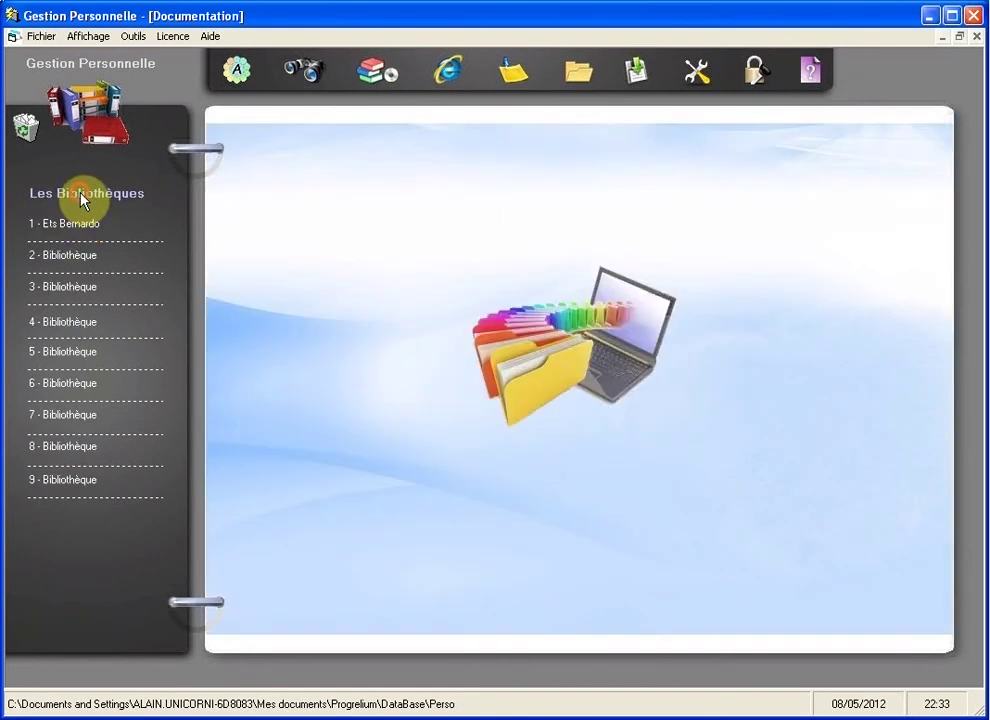
pyautogui.click(65, 229)
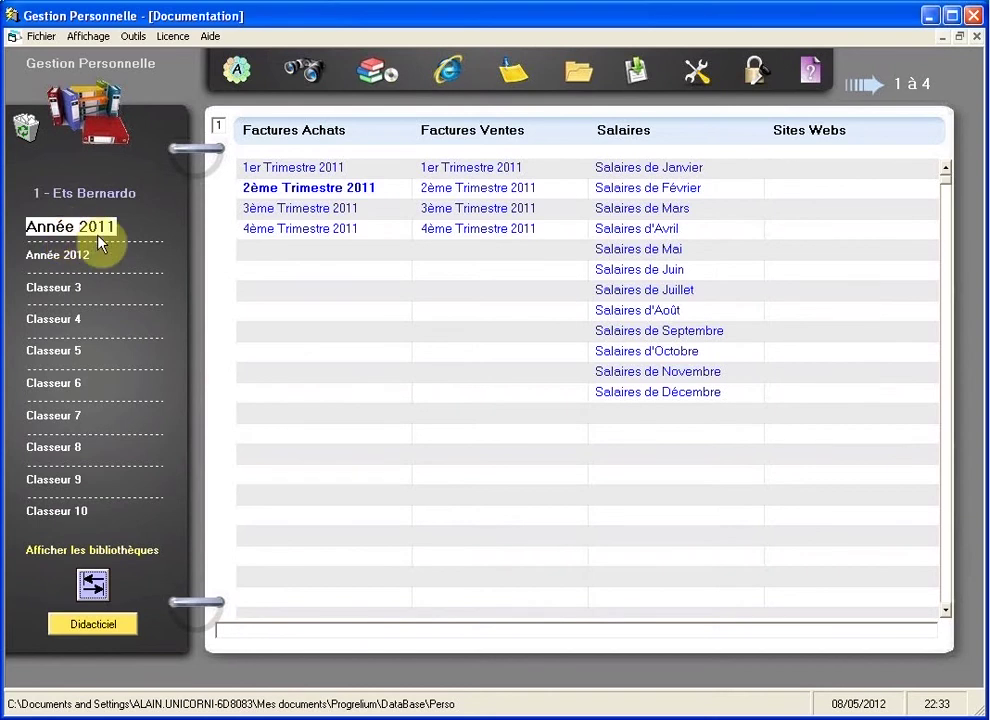
pyautogui.click(84, 193)
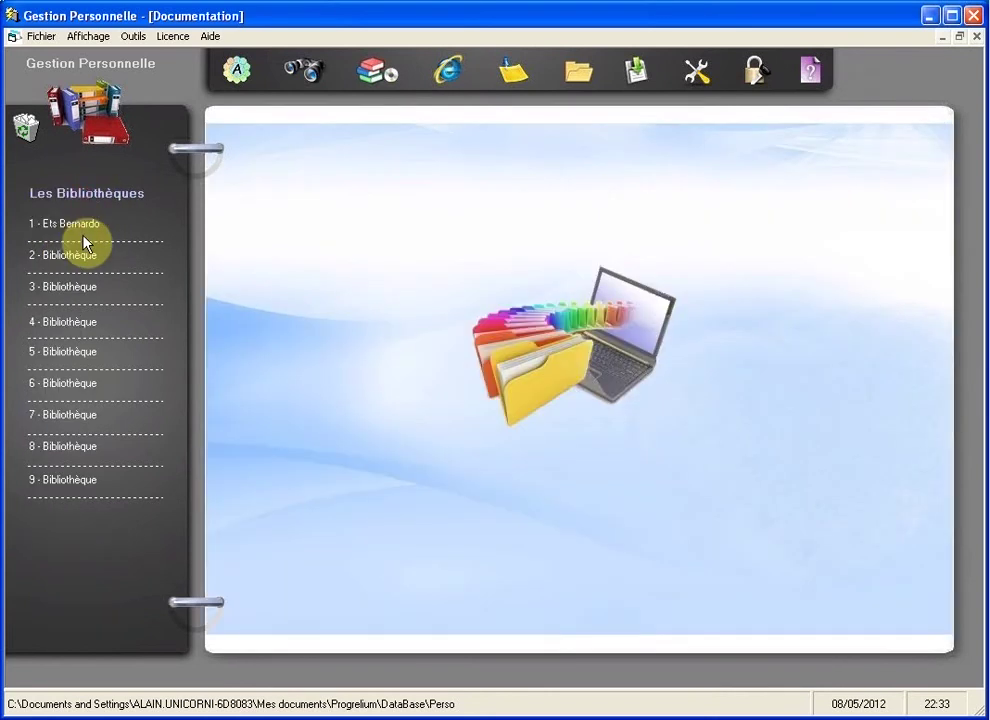
pyautogui.click(97, 230)
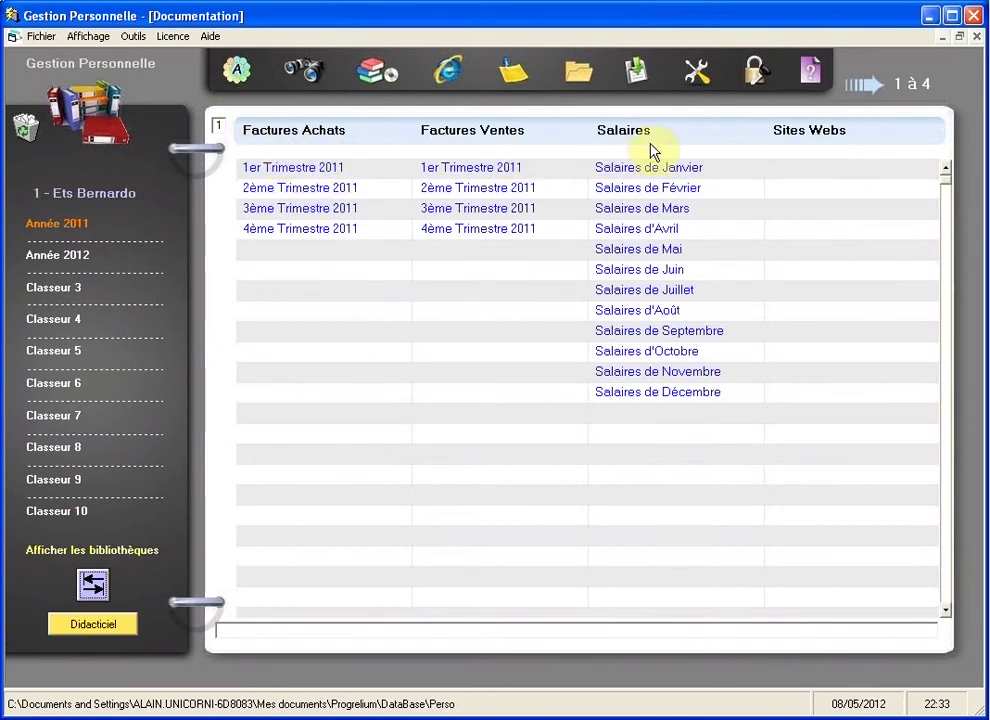
# Step: Show rubriques 5 to 8 of the Année 2011 binder and check which Windows directory is associated with the Mails rubrique
pyautogui.click(872, 88)
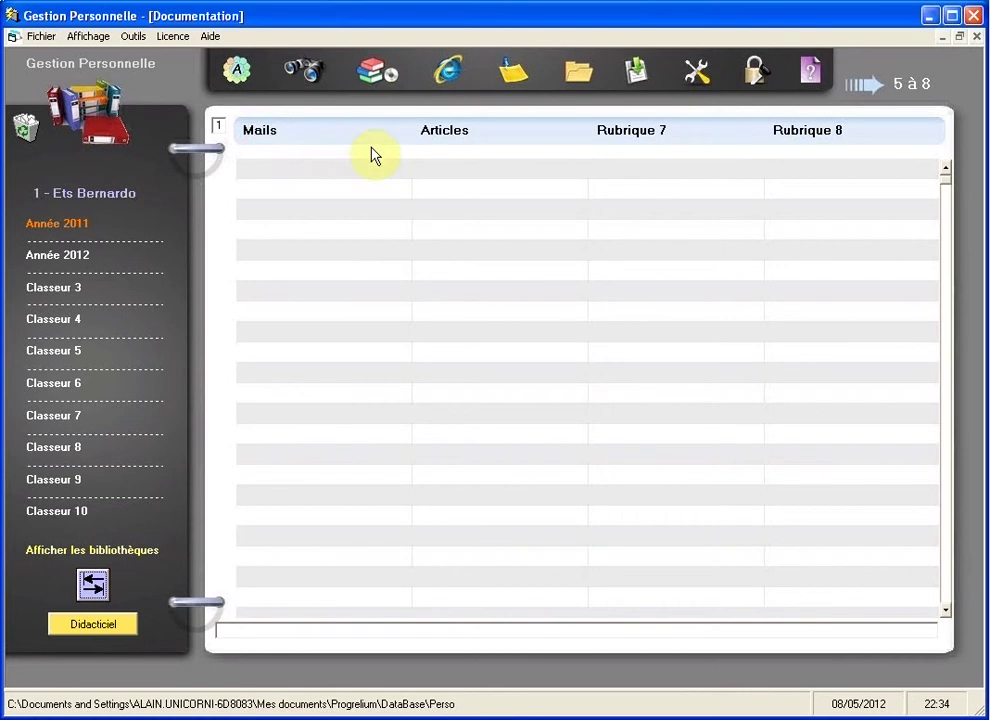
pyautogui.click(261, 137)
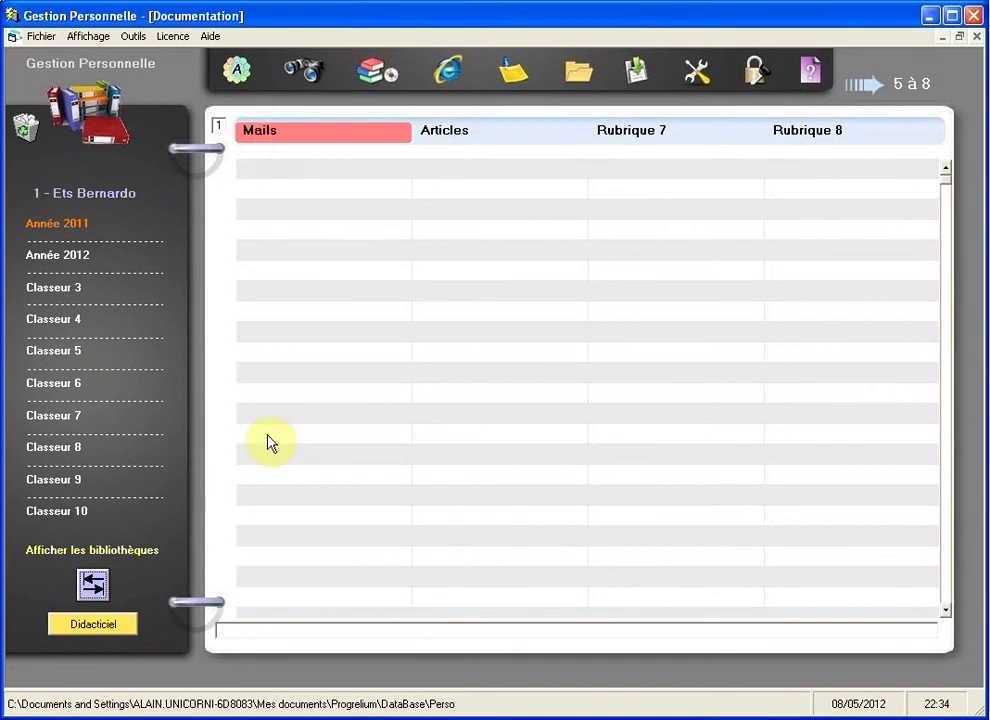
pyautogui.rightClick(266, 135)
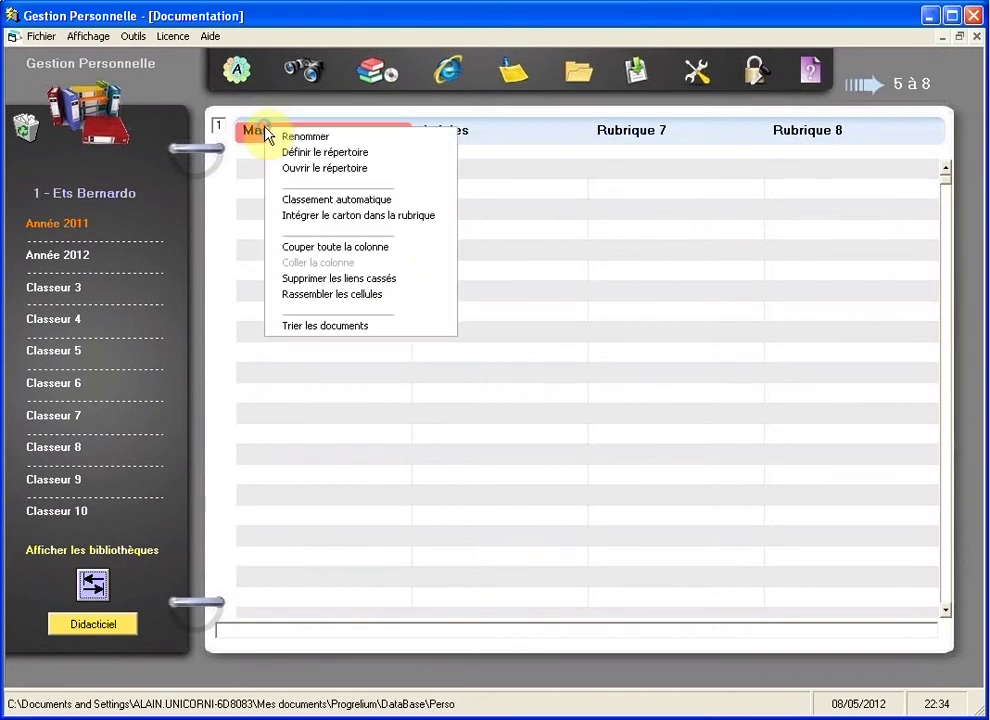
pyautogui.click(254, 135)
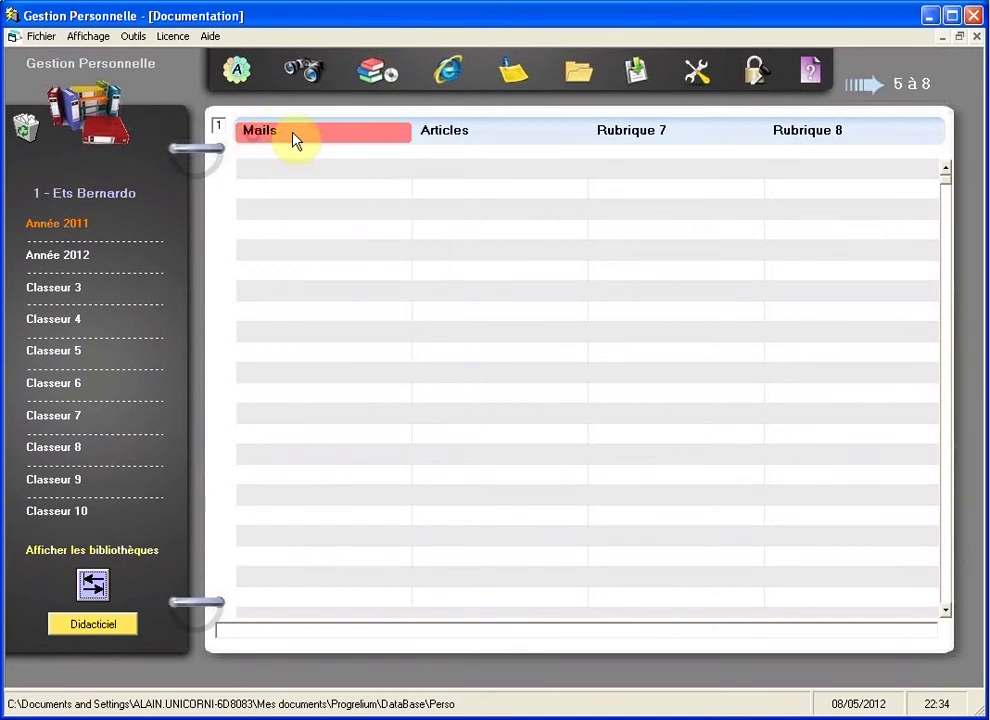
pyautogui.rightClick(303, 131)
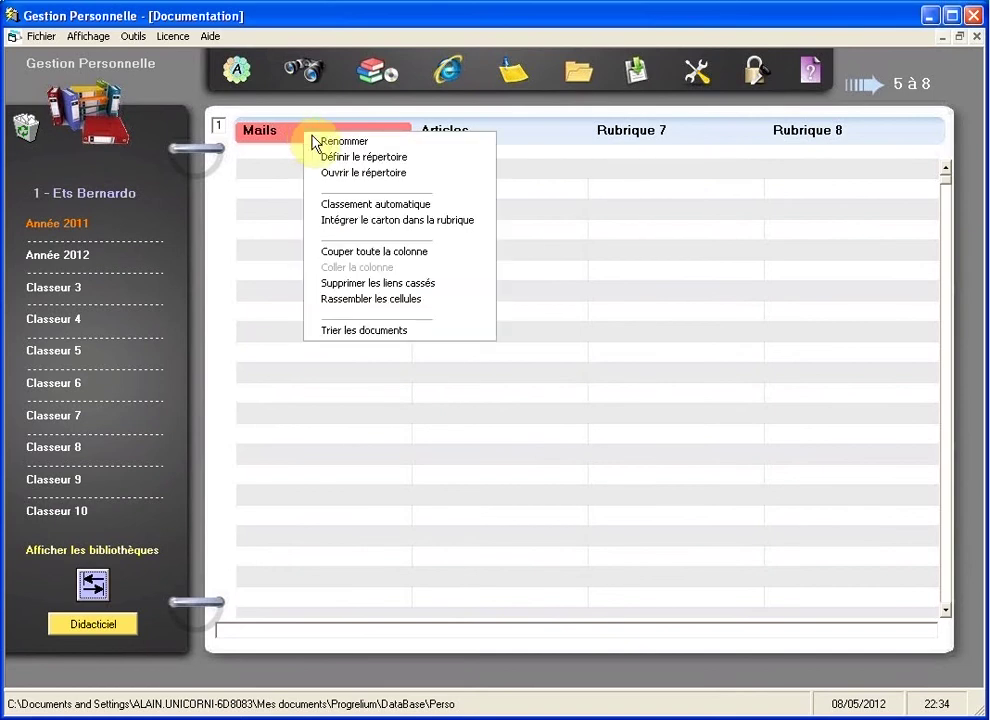
pyautogui.click(392, 161)
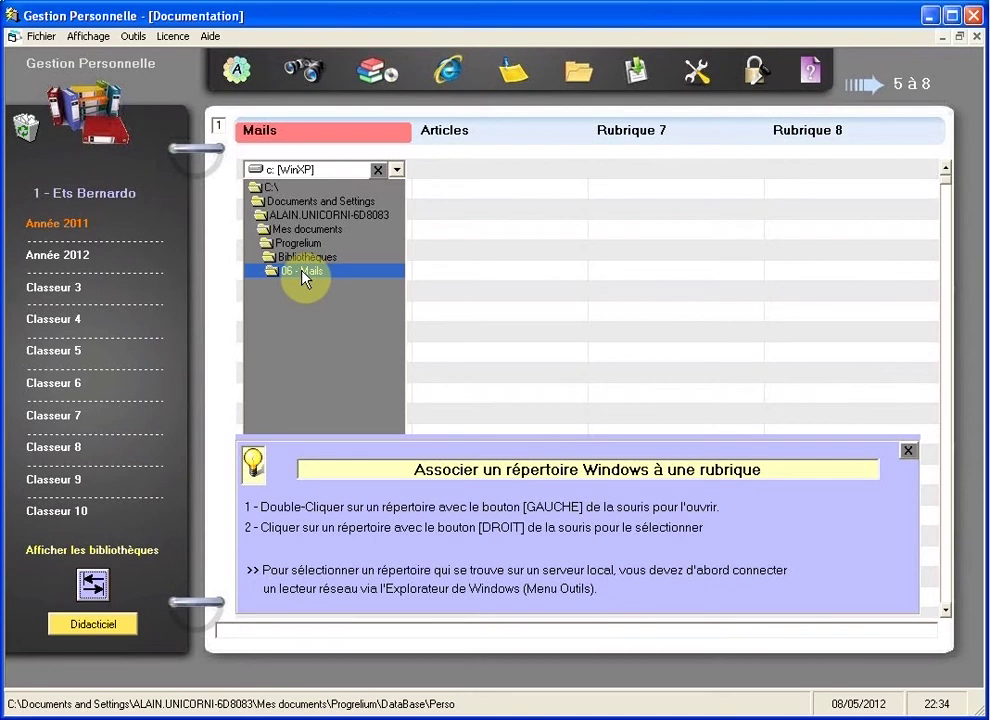
pyautogui.click(378, 171)
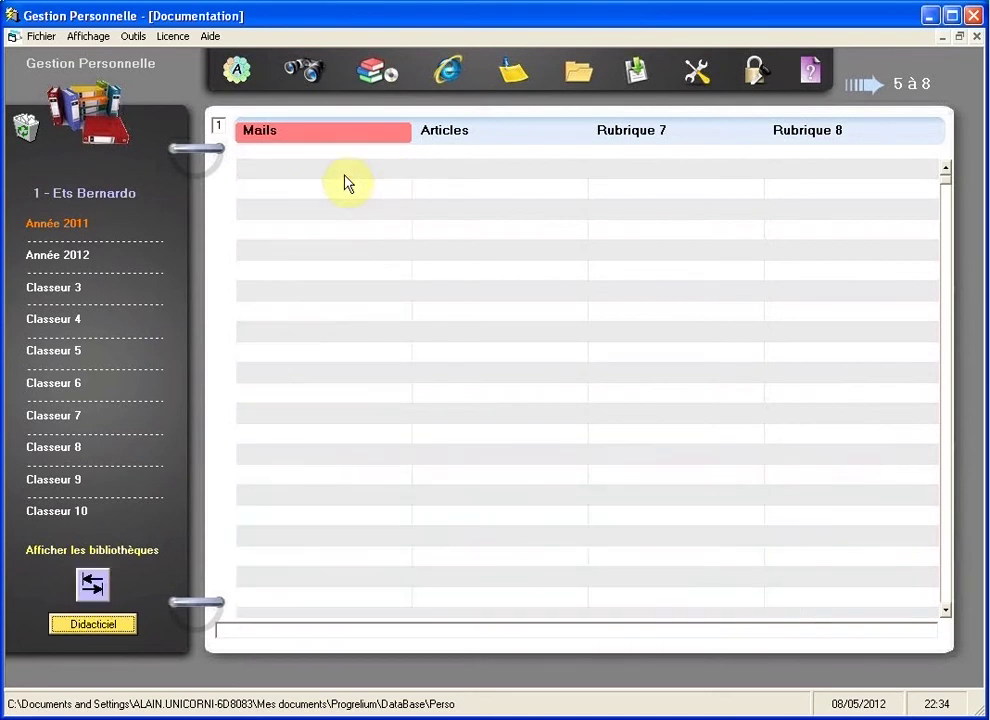
pyautogui.click(303, 189)
pyautogui.click(297, 210)
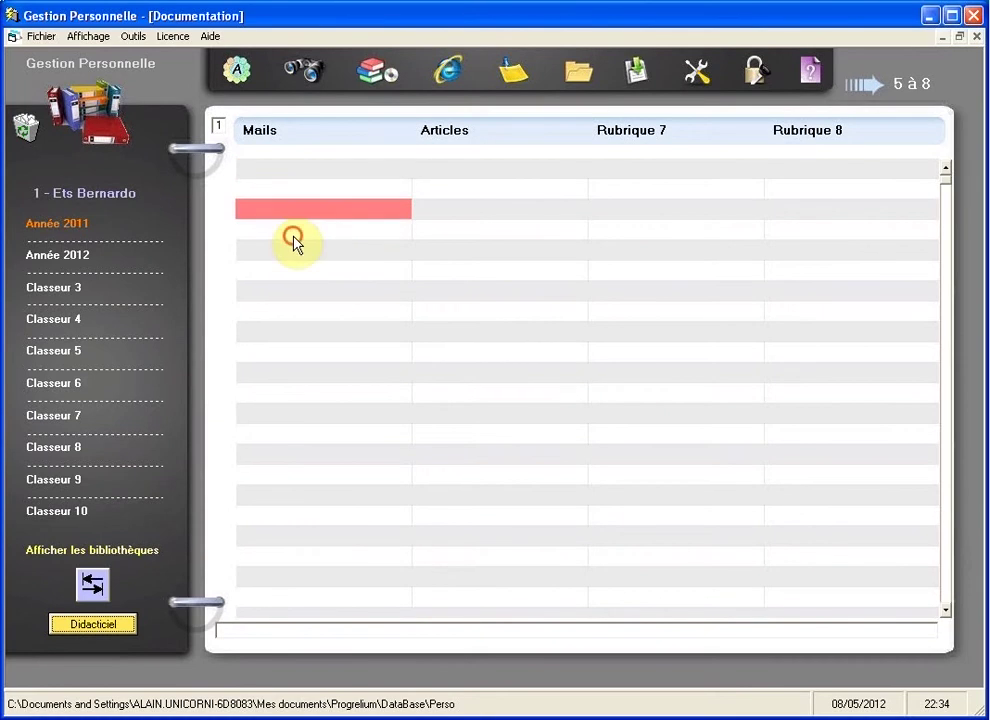
pyautogui.click(292, 230)
pyautogui.click(294, 249)
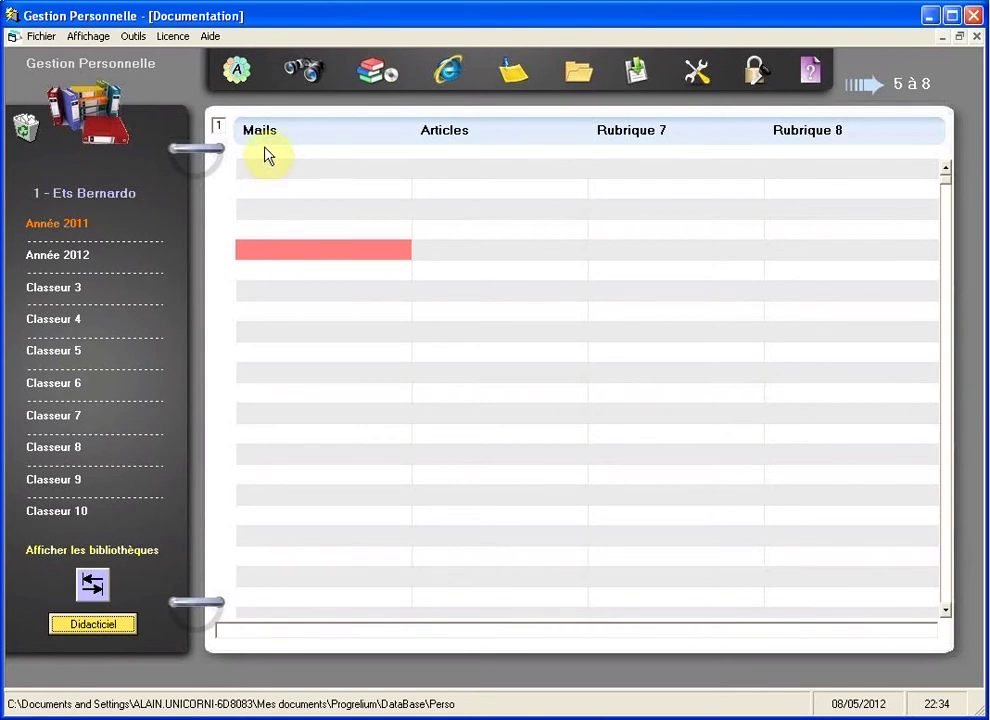
# Step: Open the list of Carton documents available for integration into the Mails rubrique
pyautogui.click(257, 138)
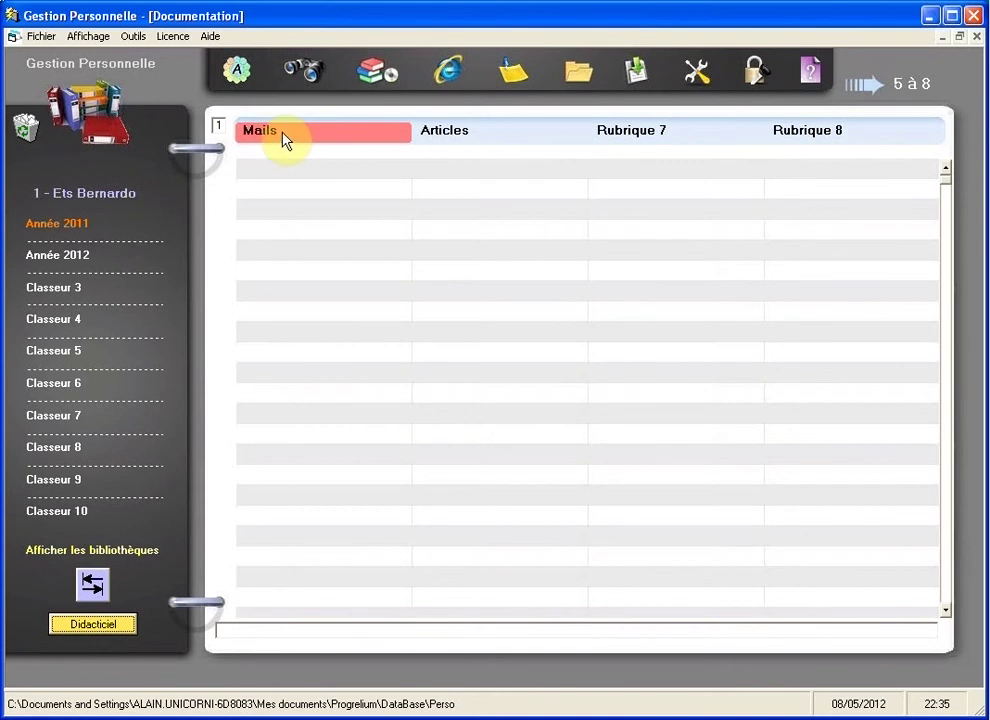
pyautogui.rightClick(307, 137)
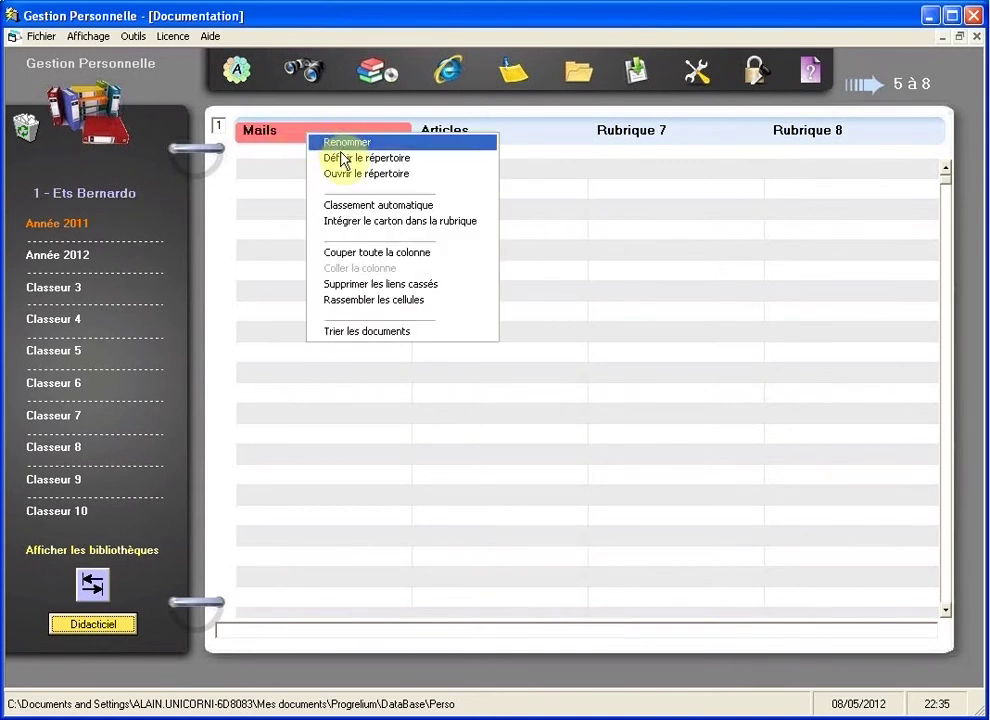
pyautogui.click(477, 222)
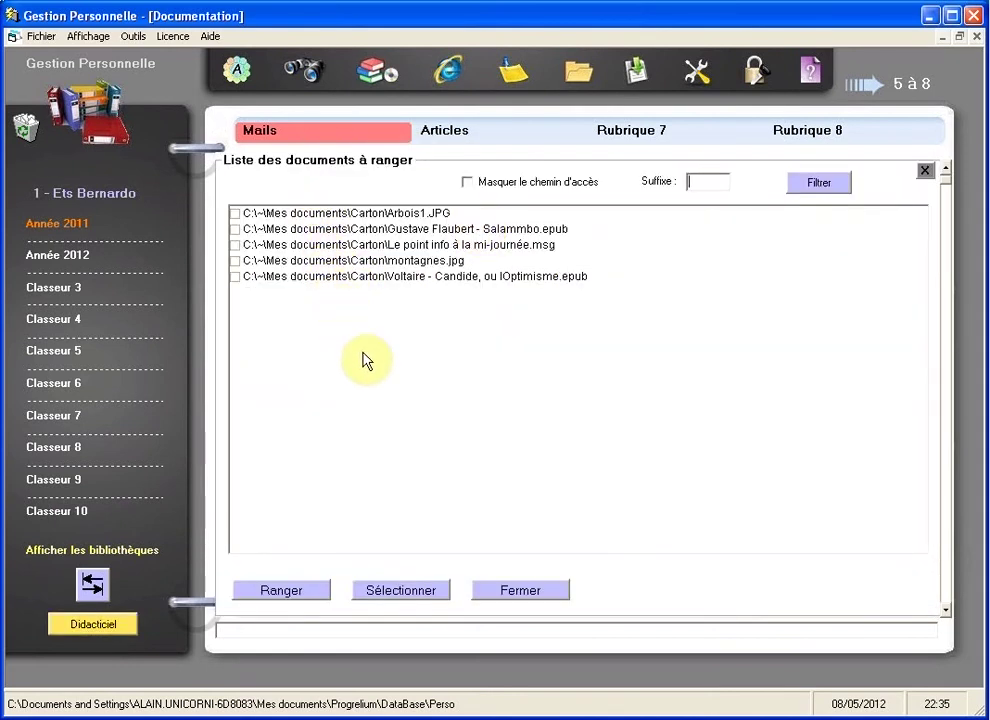
# Step: Select and deselect all the documents in the filing list, and hide their access paths
pyautogui.click(405, 599)
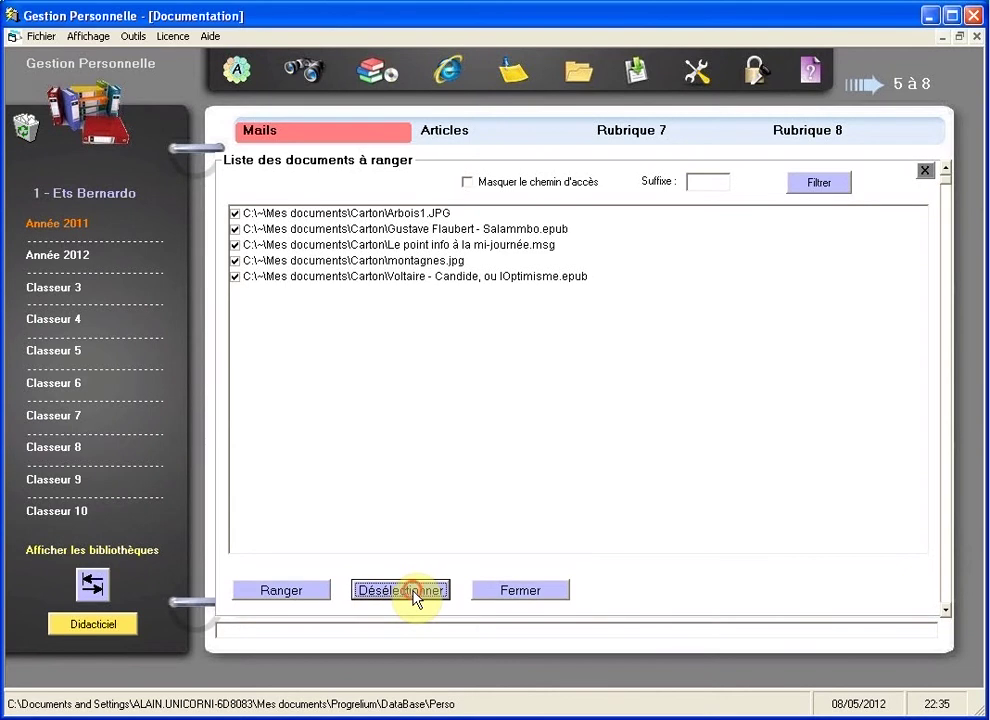
pyautogui.click(414, 598)
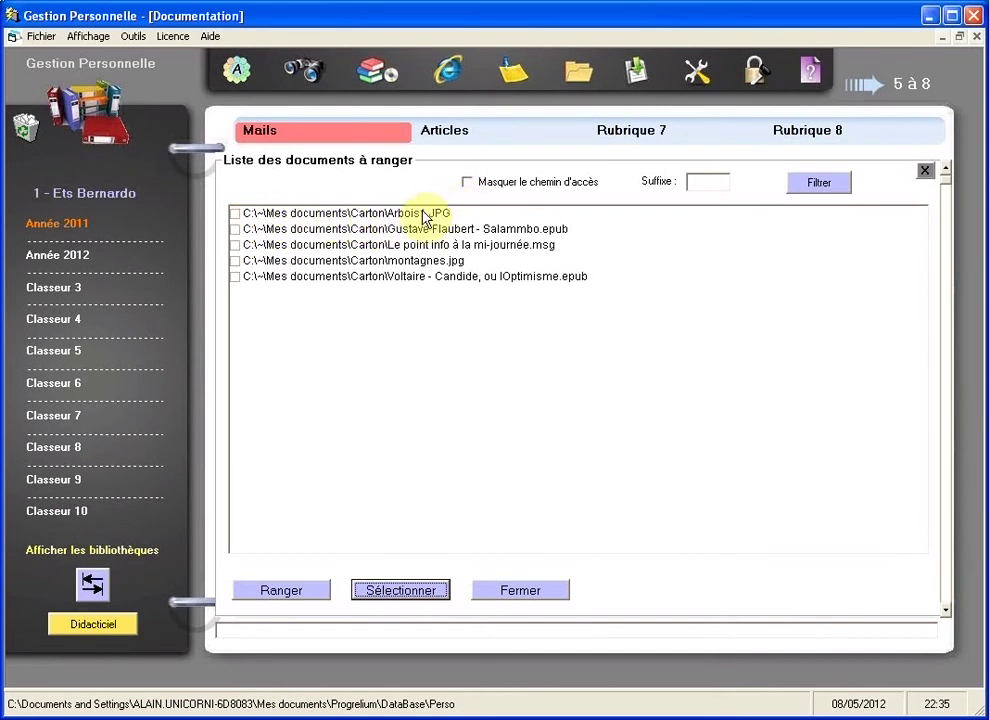
pyautogui.click(466, 183)
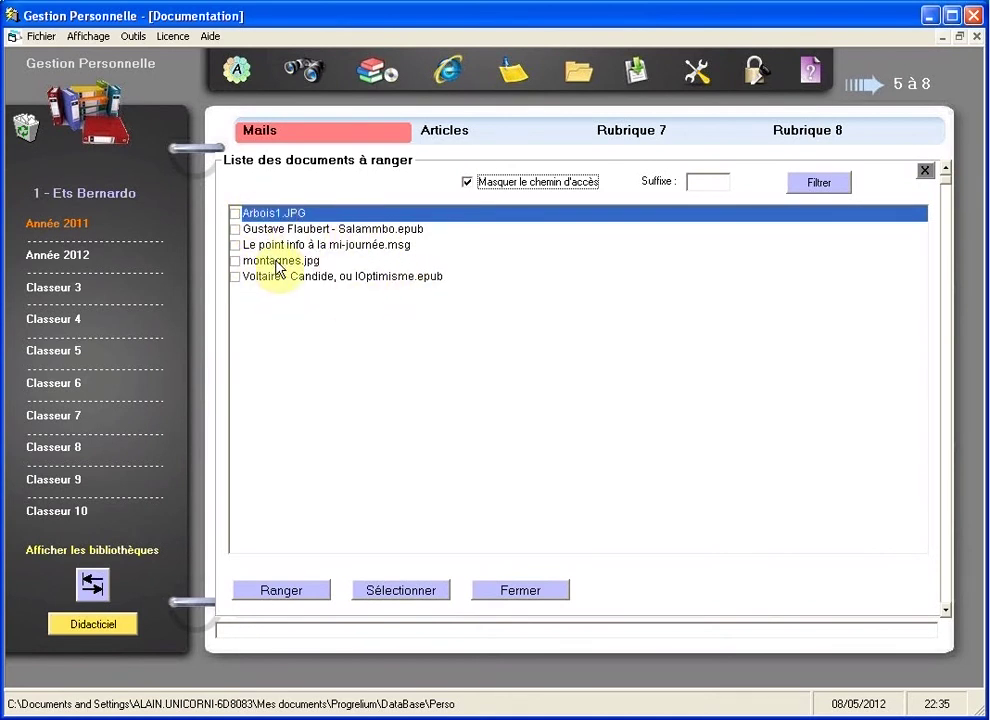
pyautogui.click(235, 214)
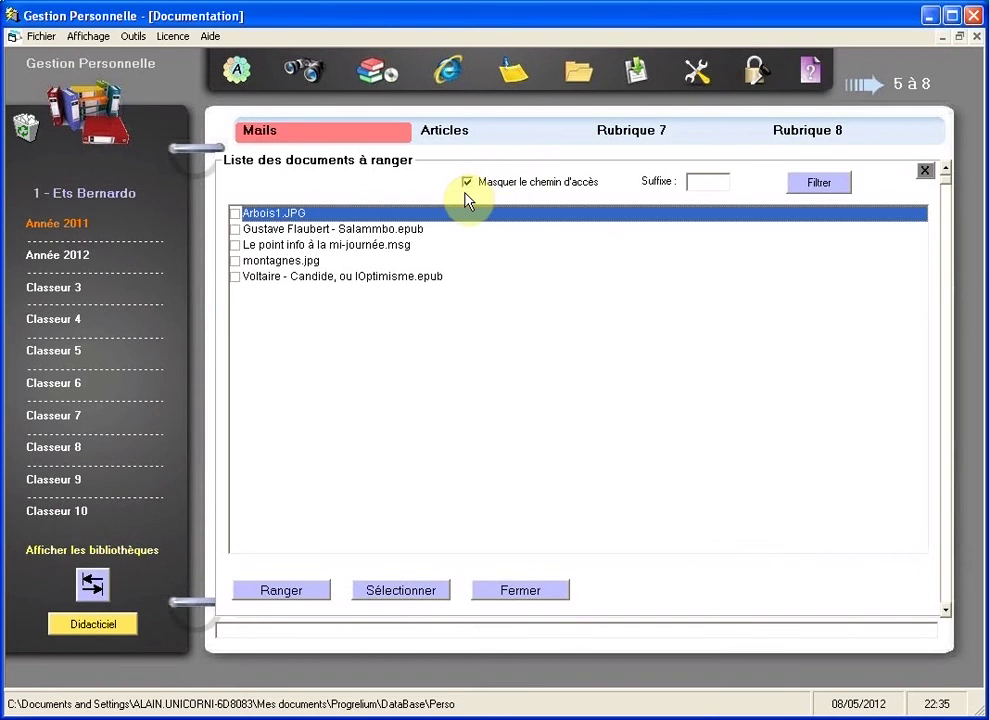
# Step: Filter the documents by the suffix msg and file Le point info à la mi-journée.msg into the Mails rubrique
pyautogui.click(698, 182)
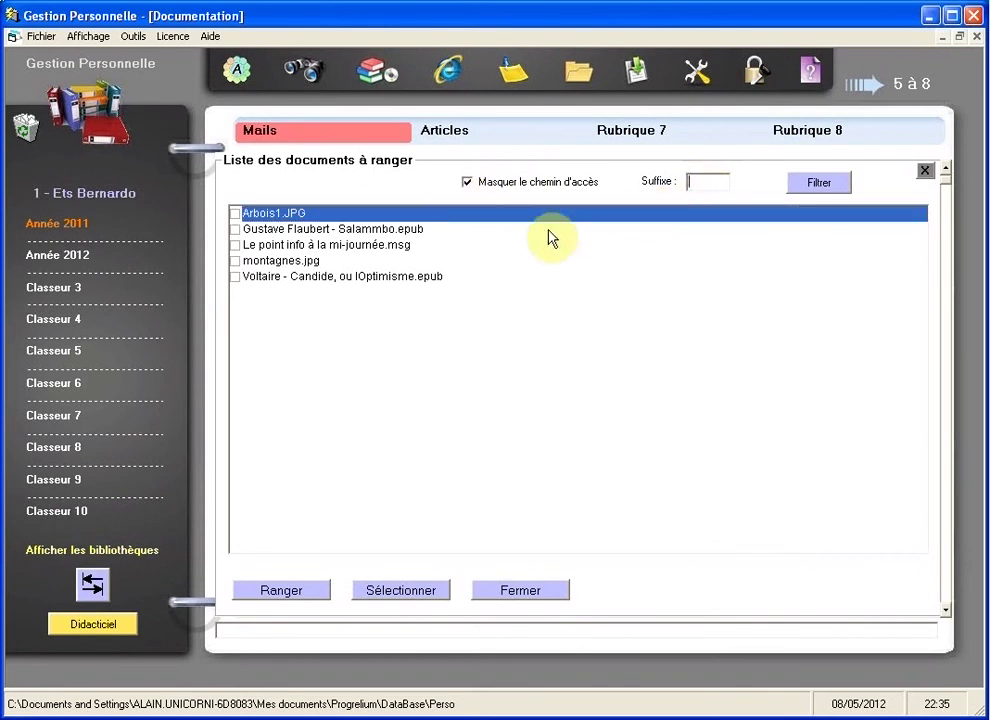
pyautogui.click(826, 188)
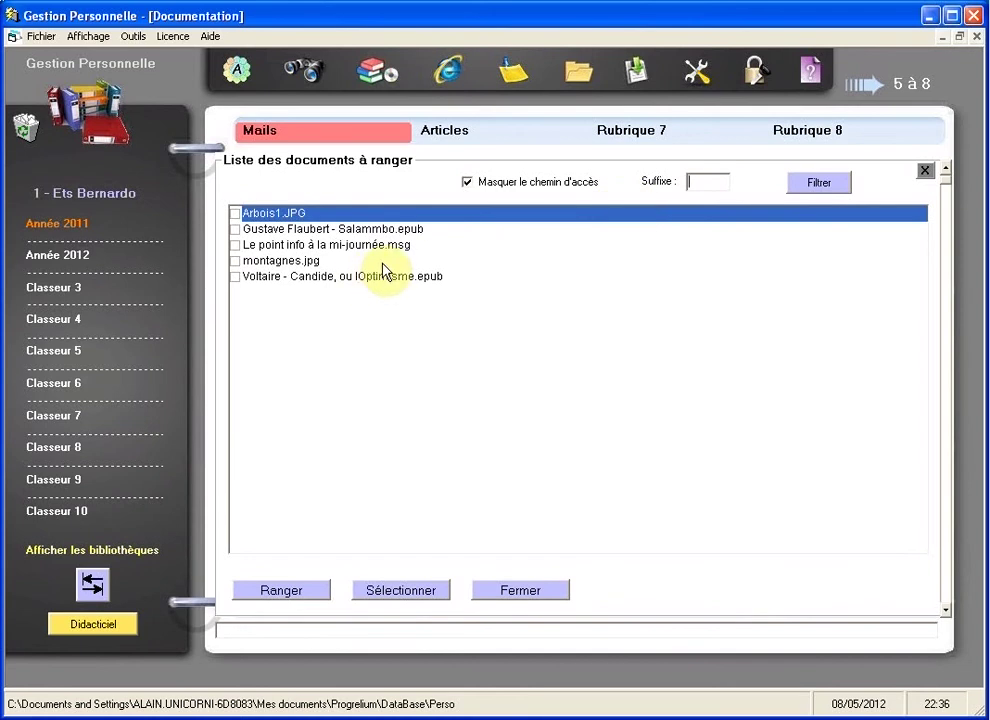
pyautogui.write('msg')
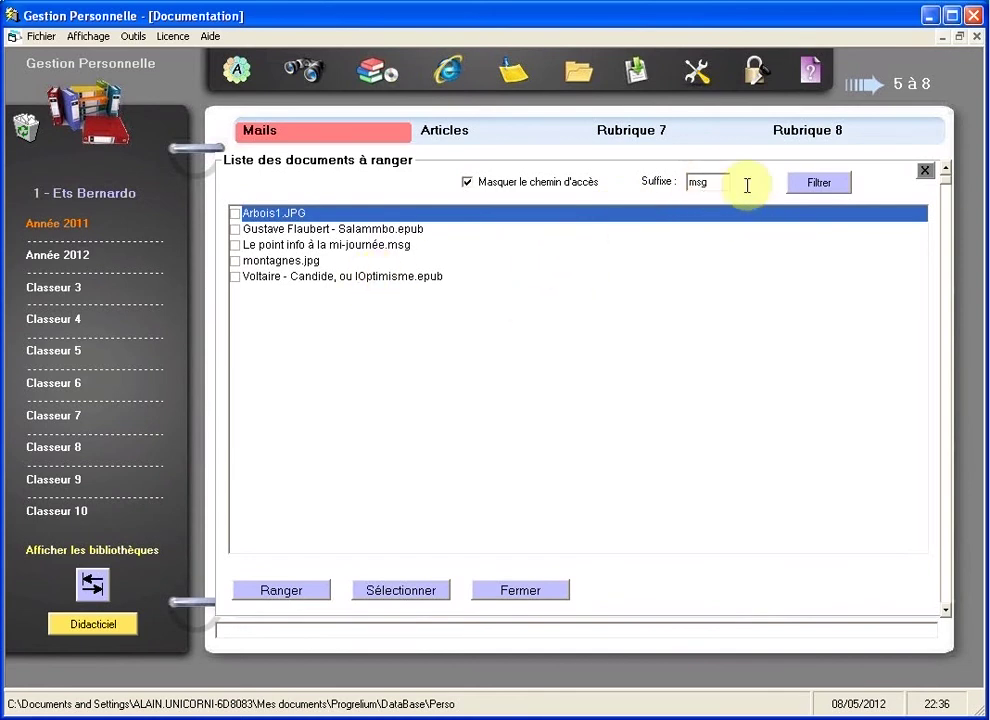
pyautogui.click(827, 190)
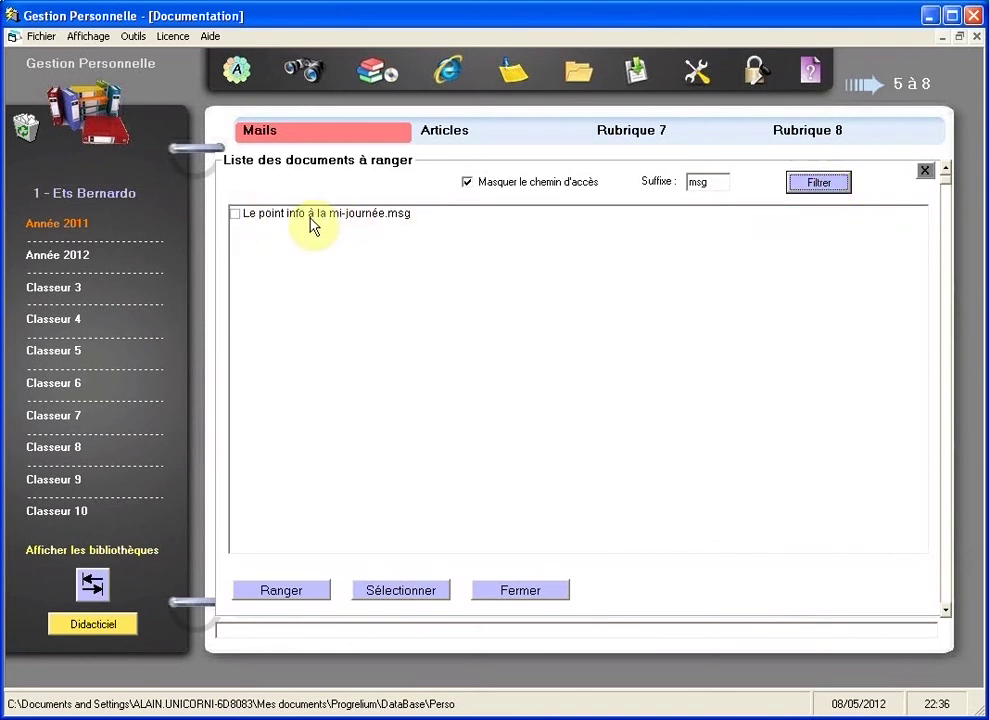
pyautogui.click(235, 214)
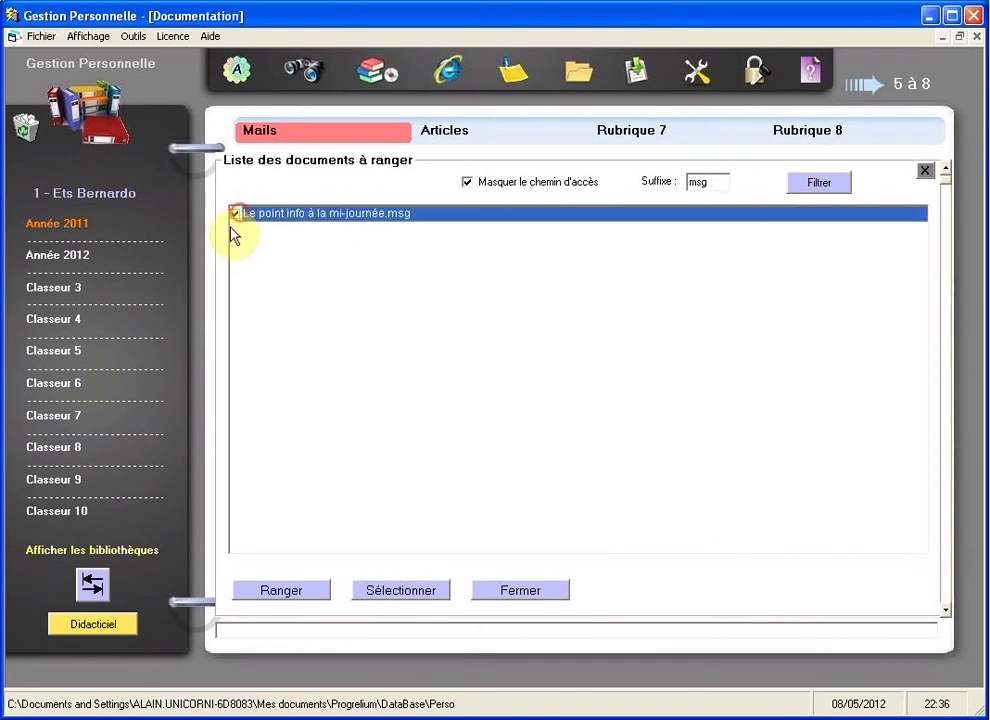
pyautogui.click(306, 595)
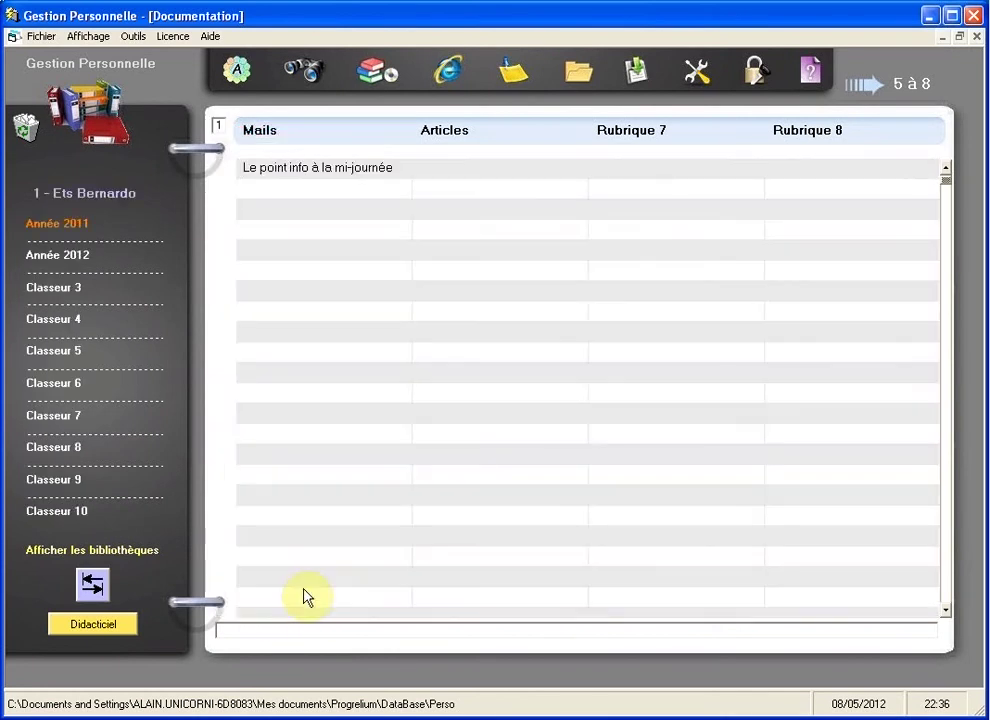
# Step: Open the filed message Le point info à la mi-journée without entering the Outlook password, view its content and close it
pyautogui.click(322, 172)
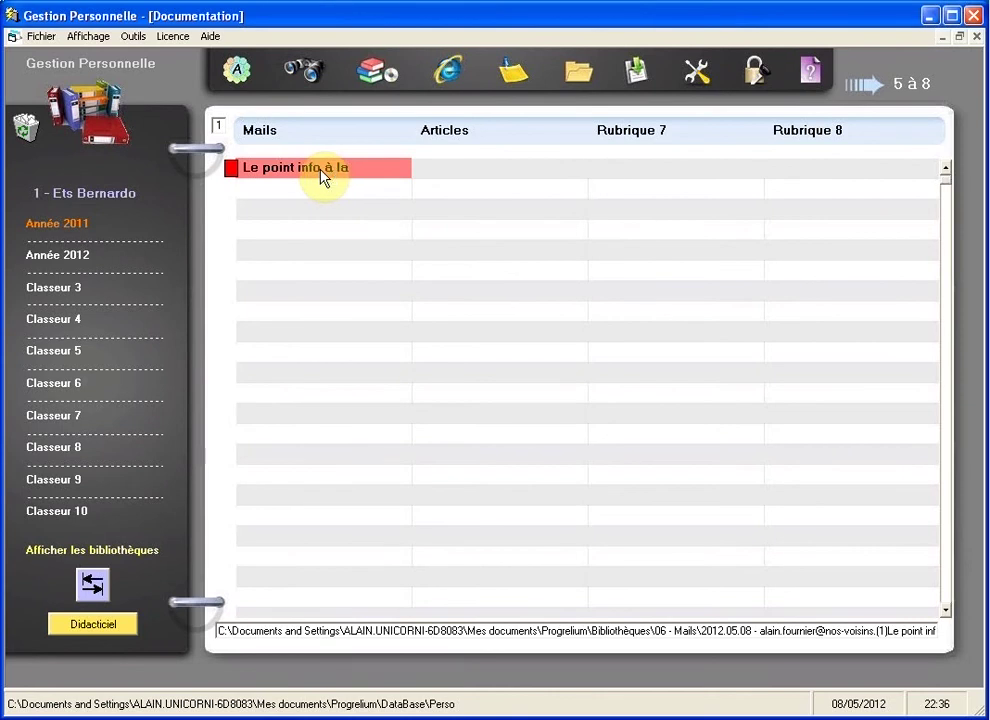
pyautogui.doubleClick(321, 172)
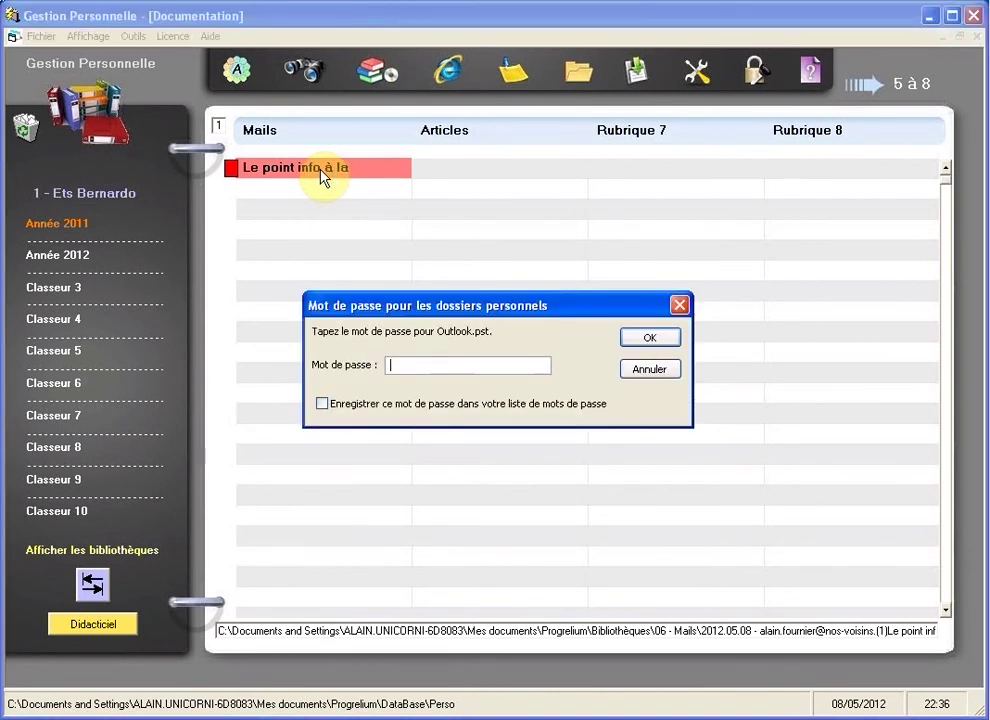
pyautogui.click(681, 302)
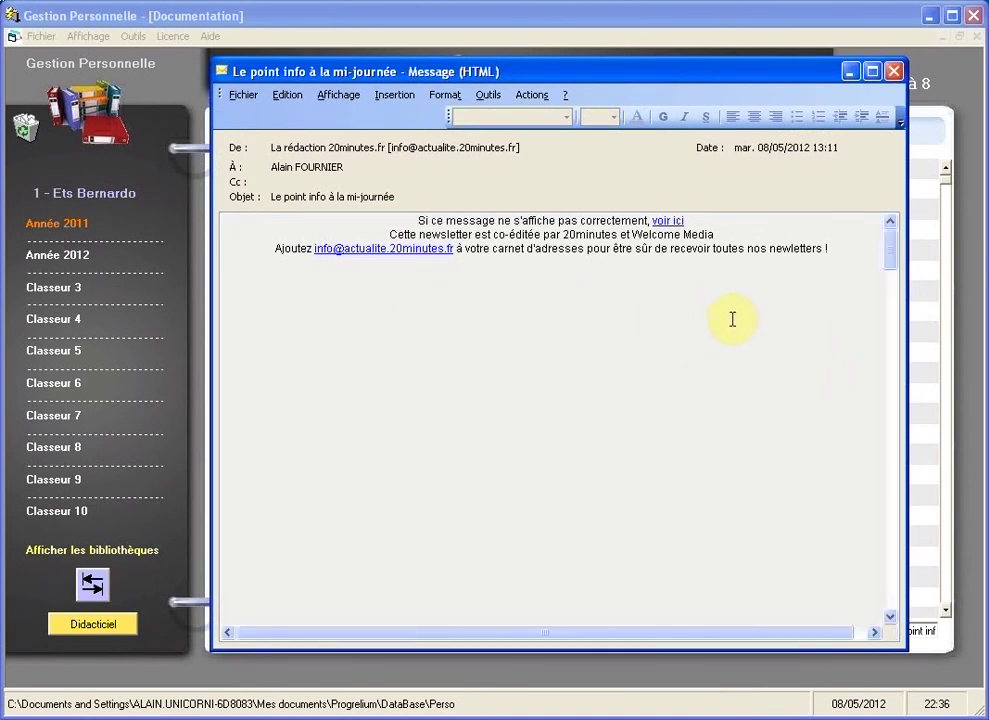
pyautogui.moveTo(895, 281)
pyautogui.mouseDown()
pyautogui.moveTo(886, 343)
pyautogui.moveTo(884, 265)
pyautogui.mouseUp()
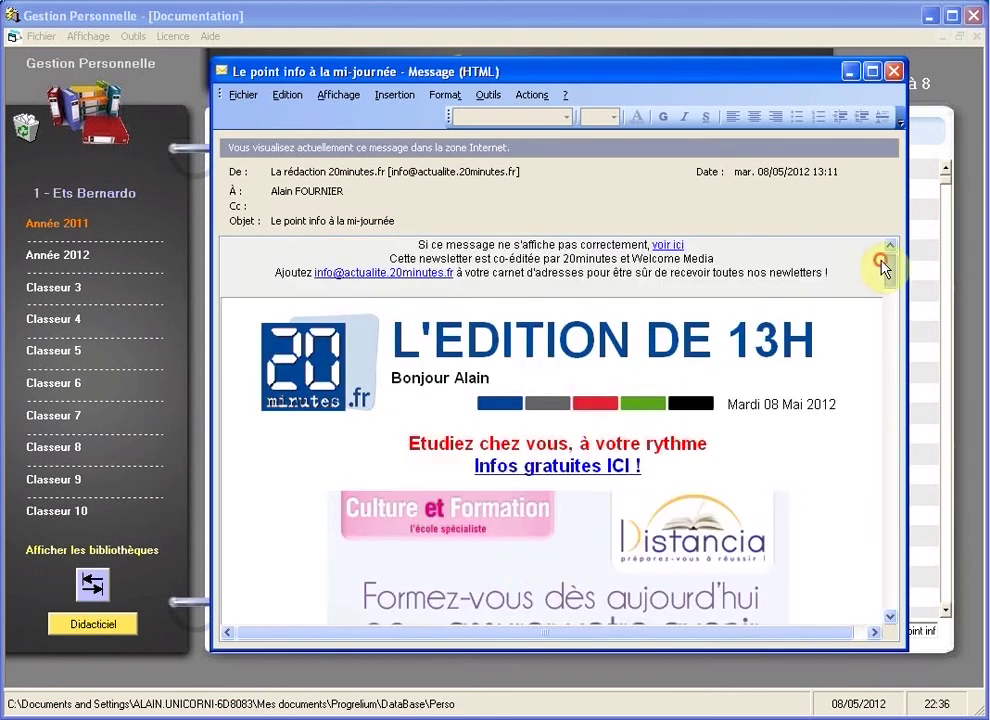
pyautogui.click(895, 73)
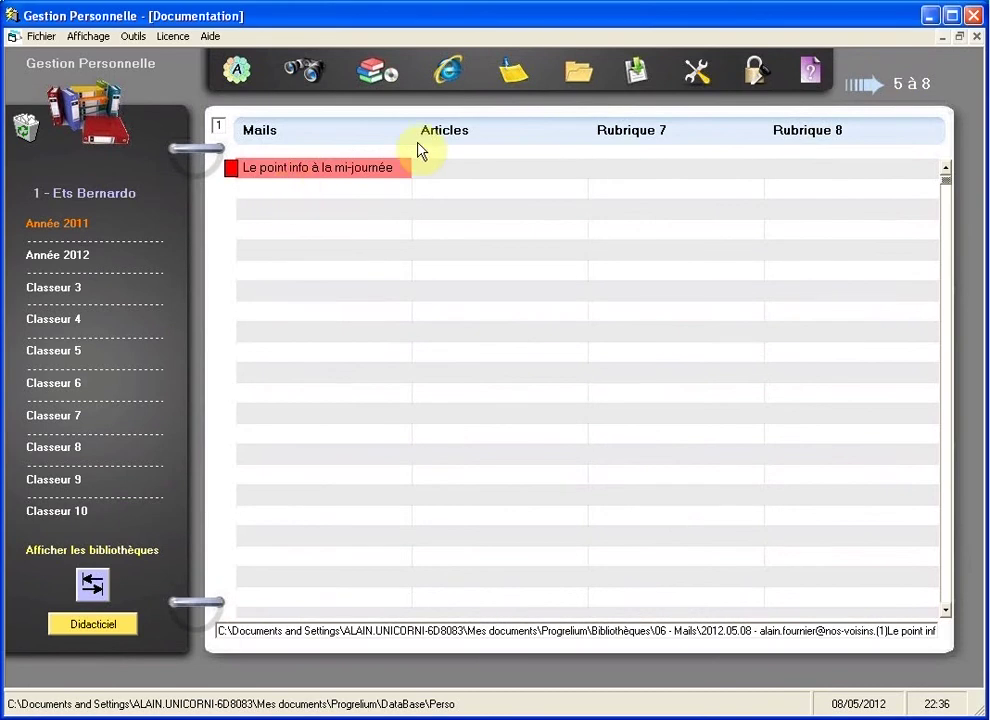
# Step: Rename the rubrique Rubrique 7 as Photos
pyautogui.click(455, 138)
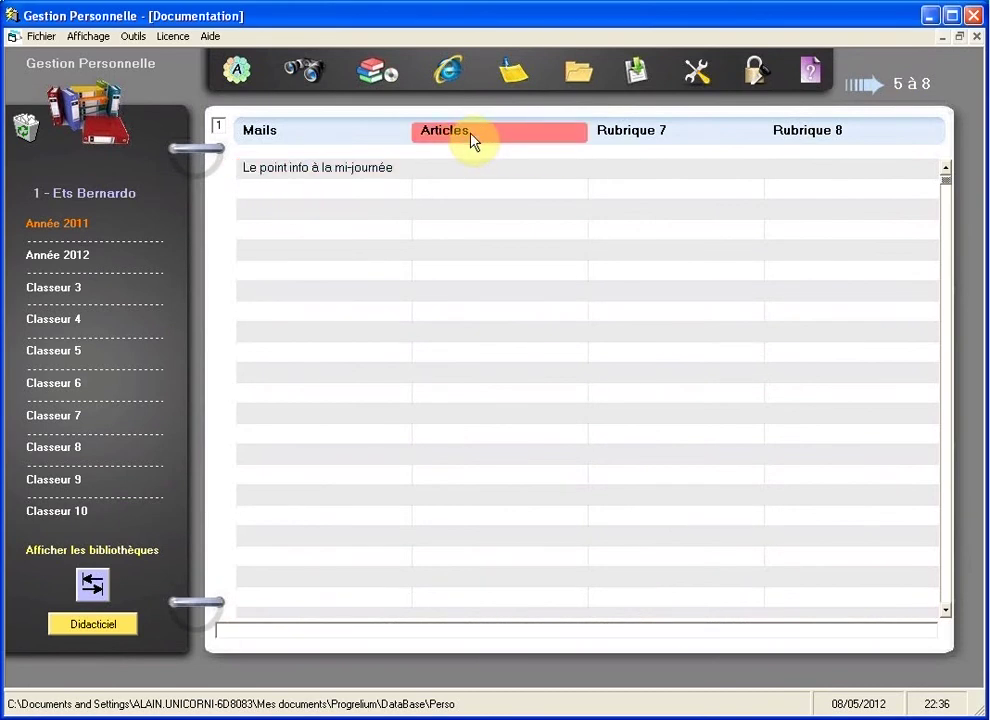
pyautogui.click(650, 142)
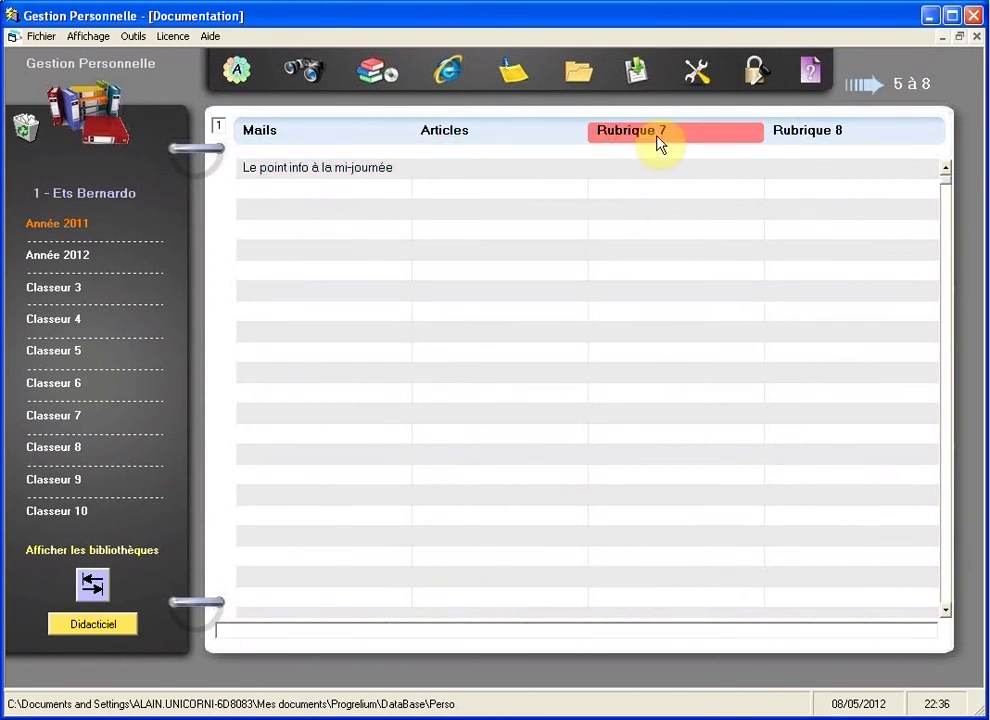
pyautogui.rightClick(638, 133)
pyautogui.click(674, 141)
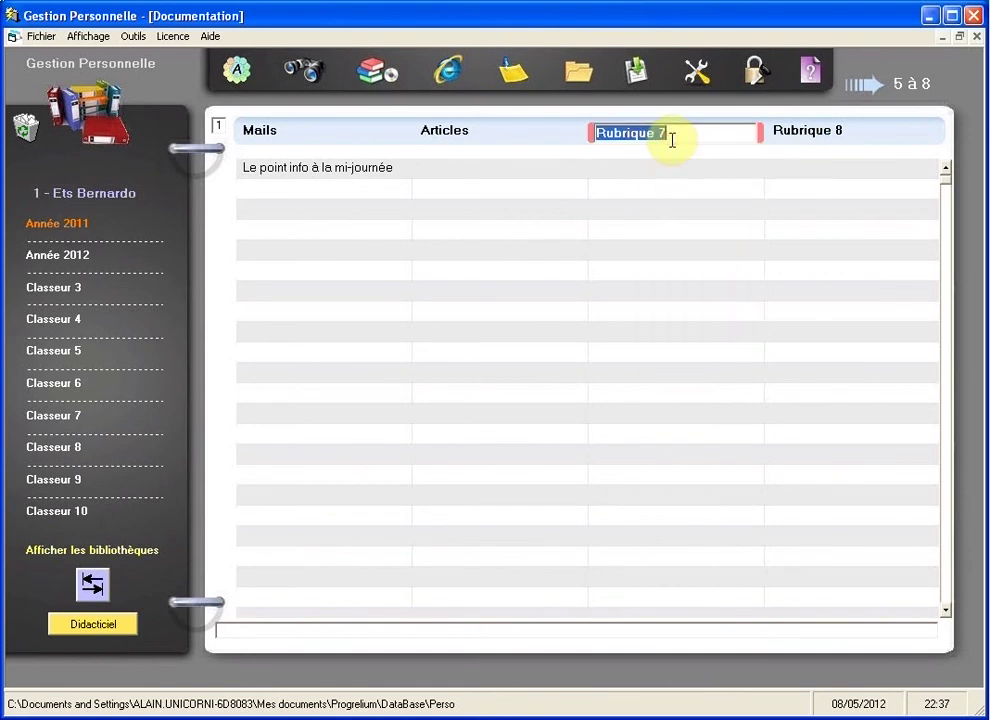
pyautogui.write('Photos')
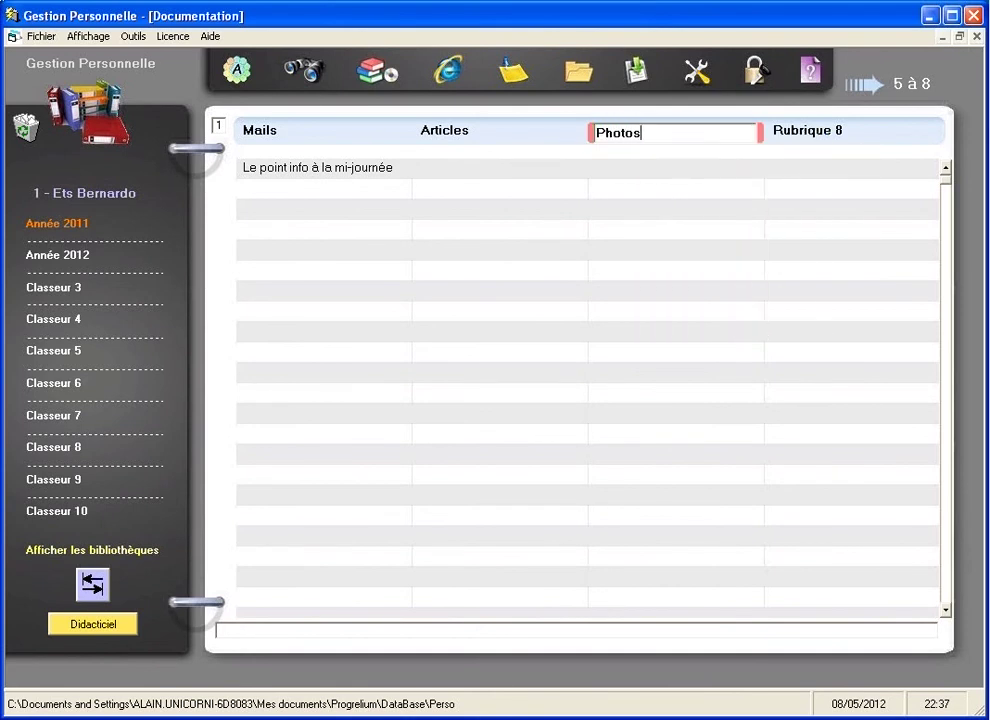
pyautogui.press('Return')
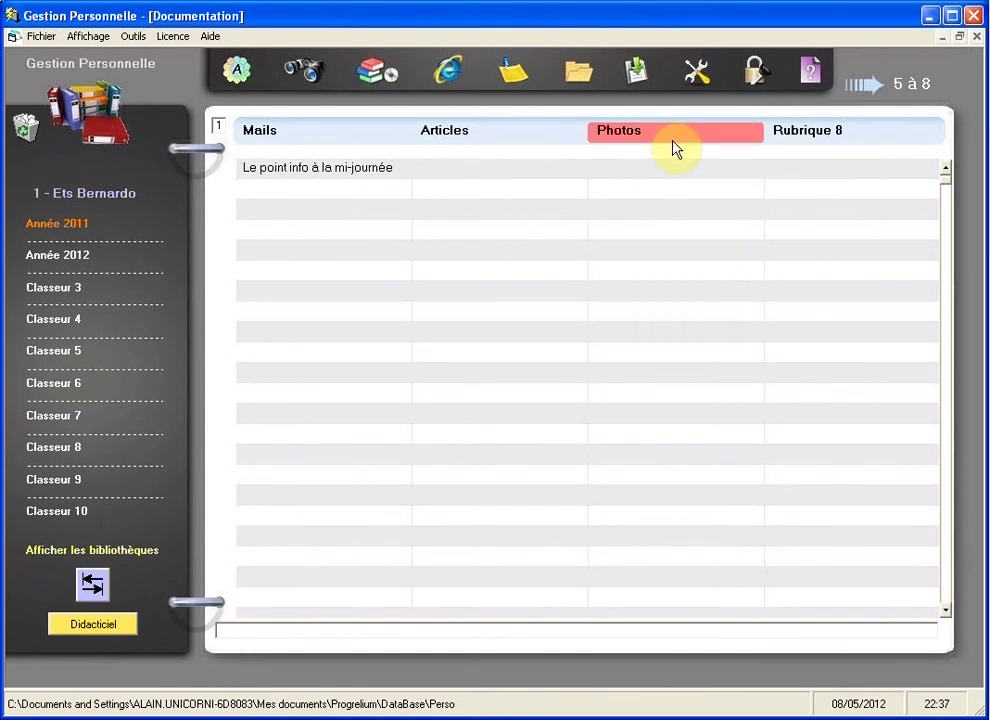
# Step: Associate the Photos rubrique with the Windows directory 2011
pyautogui.rightClick(664, 140)
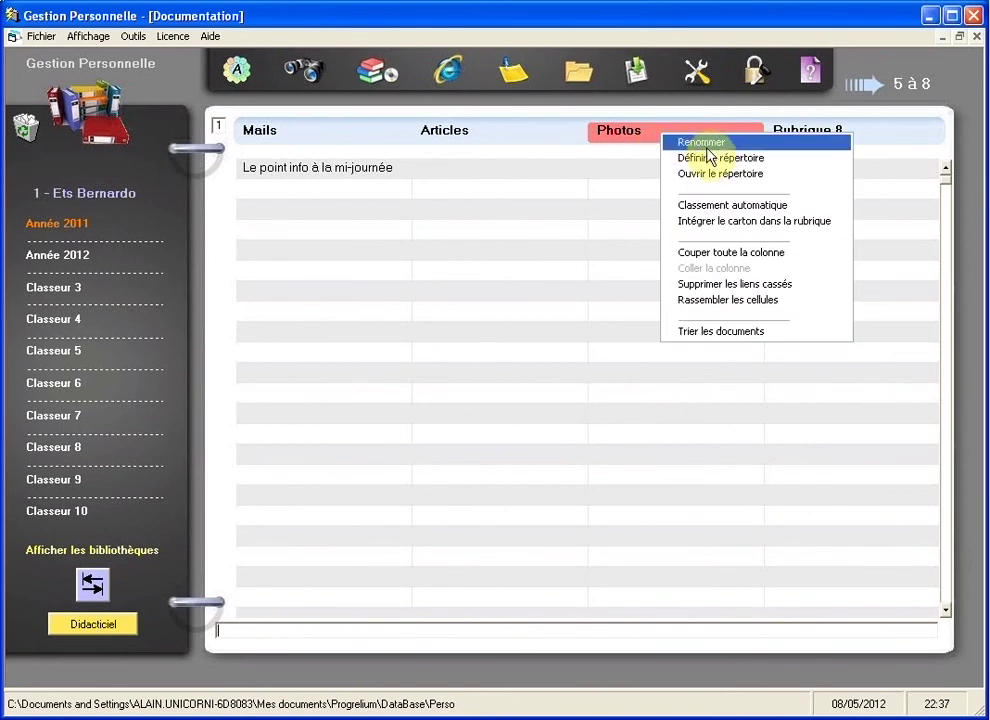
pyautogui.click(638, 138)
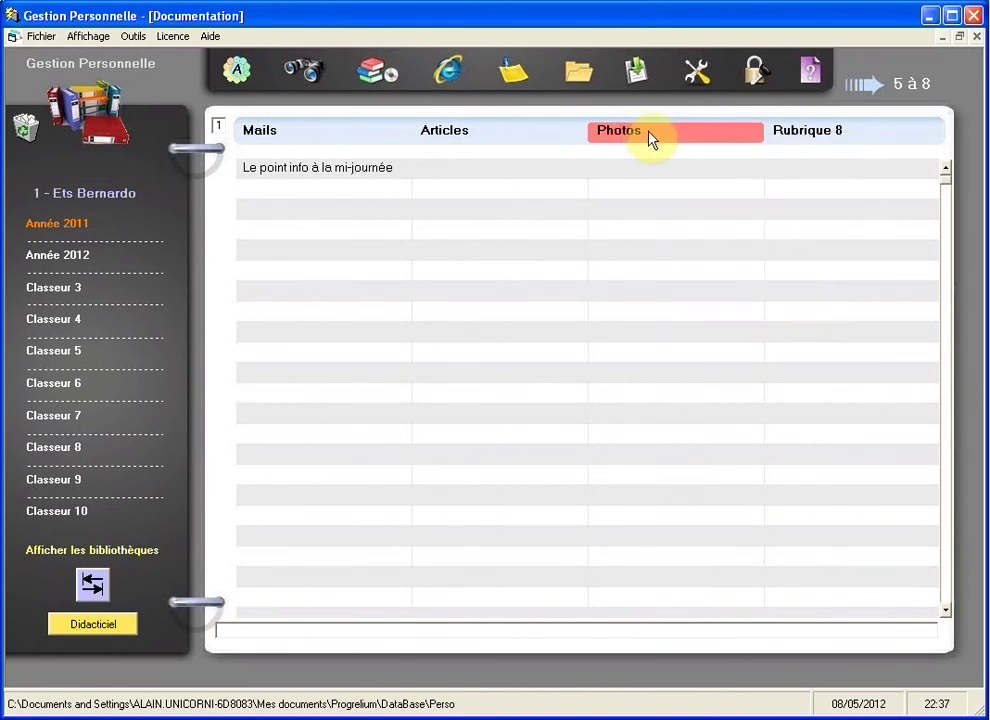
pyautogui.rightClick(649, 133)
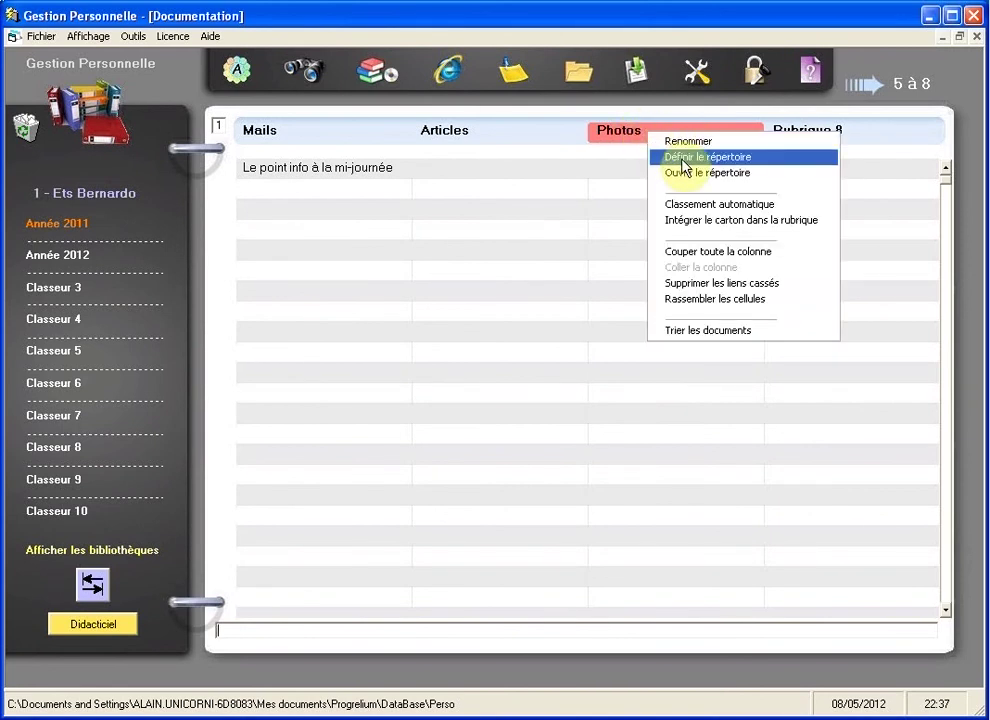
pyautogui.click(760, 165)
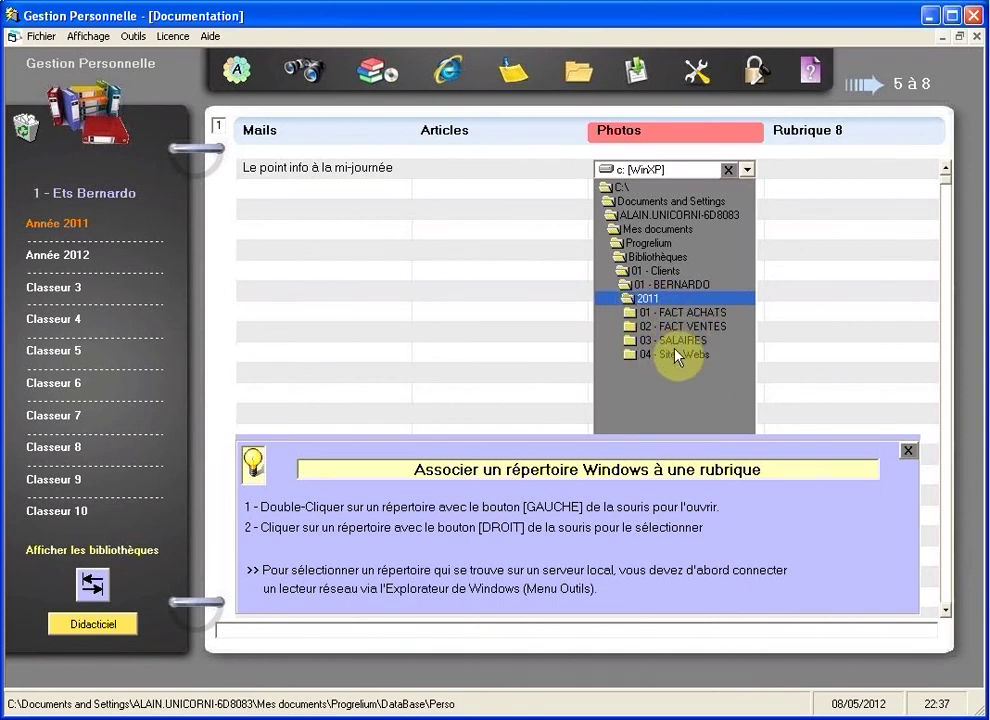
pyautogui.rightClick(643, 302)
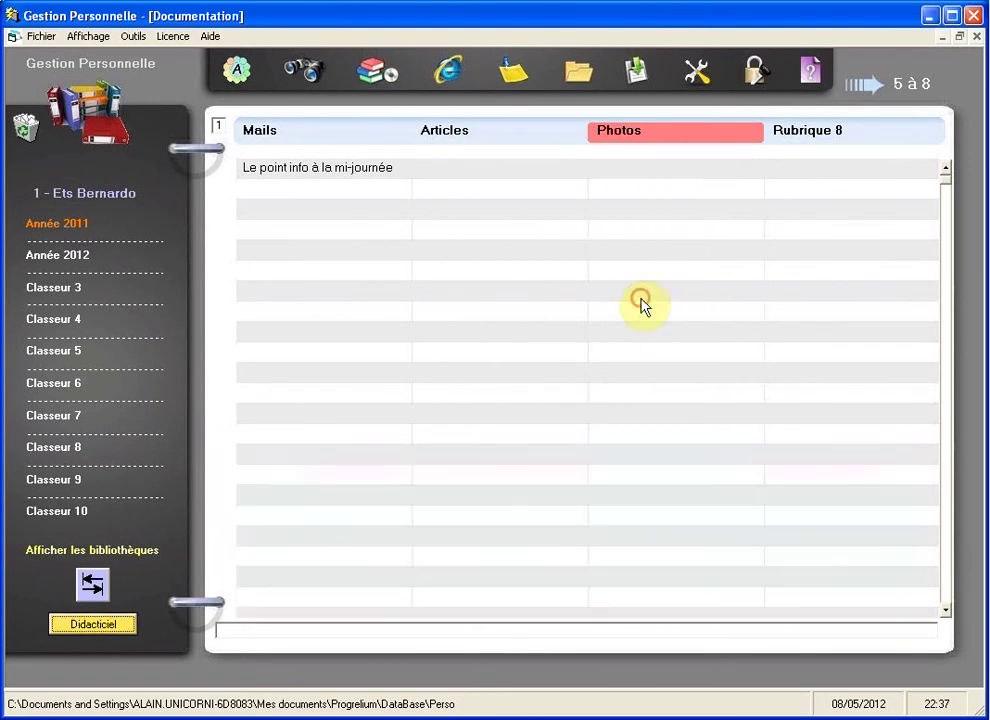
# Step: Open the directory of the Photos rubrique, create a subfolder named 05 - Photos in 2011 and close the folder window
pyautogui.click(631, 135)
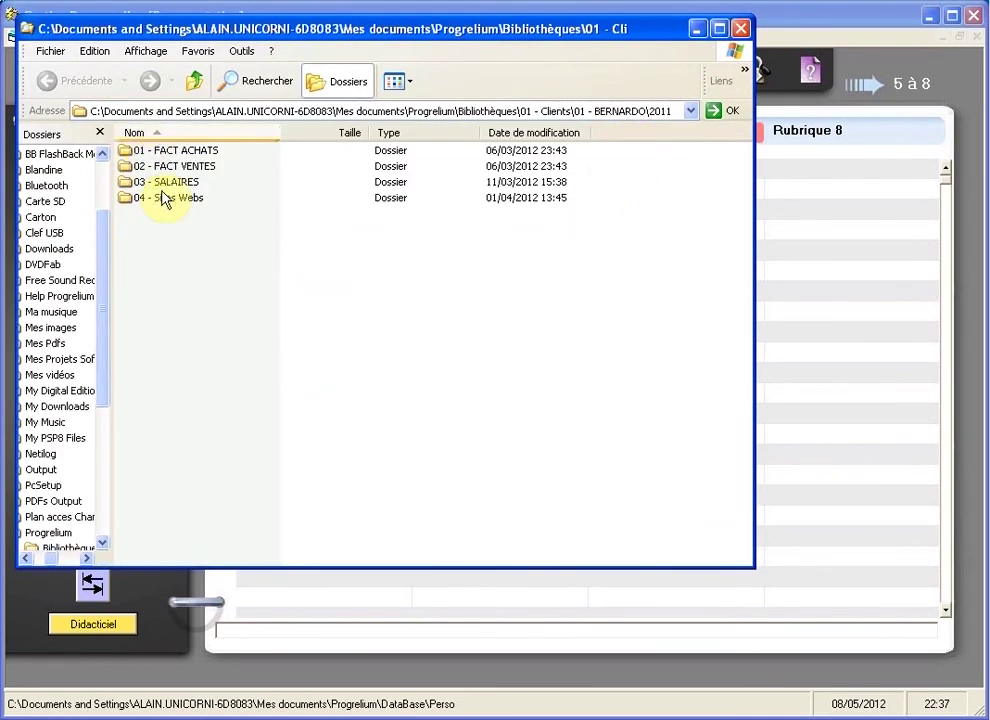
pyautogui.rightClick(322, 260)
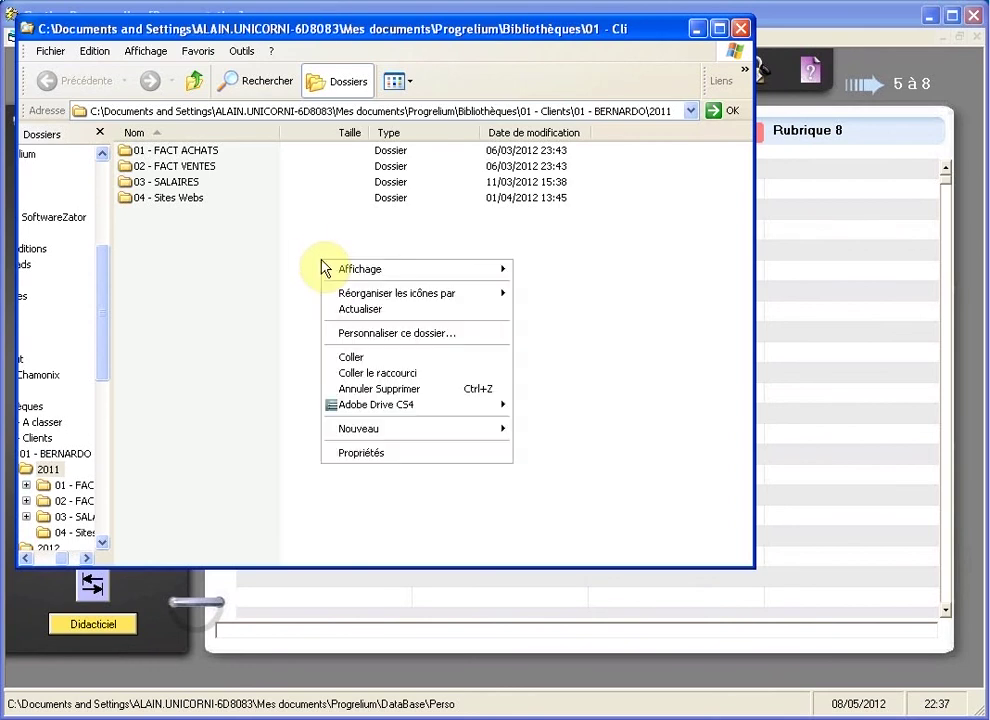
pyautogui.moveTo(385, 430)
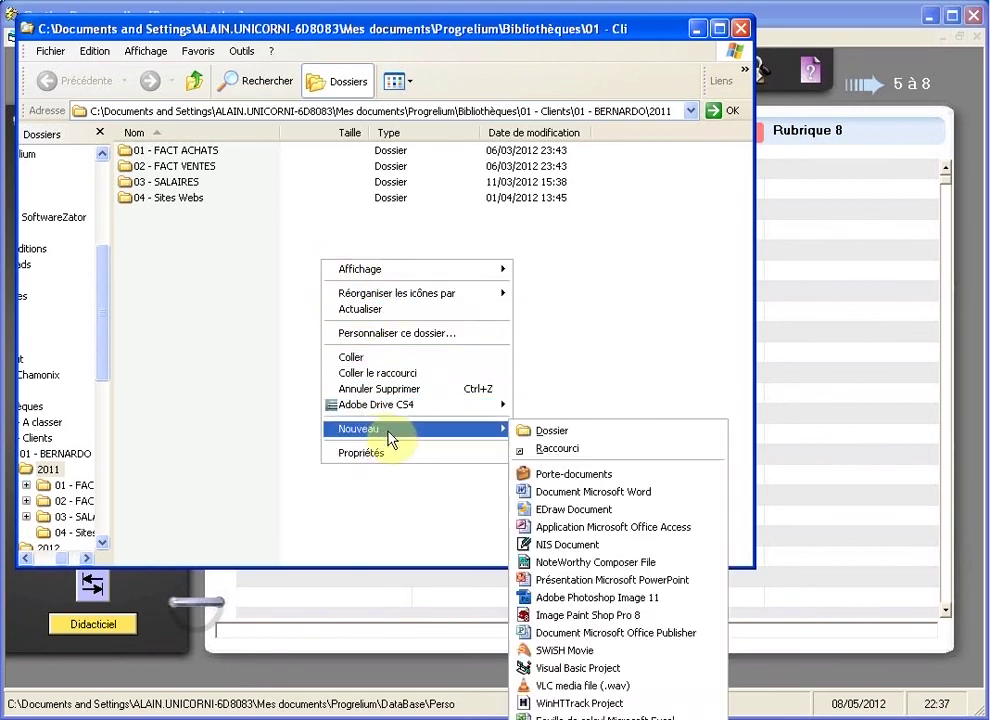
pyautogui.click(574, 436)
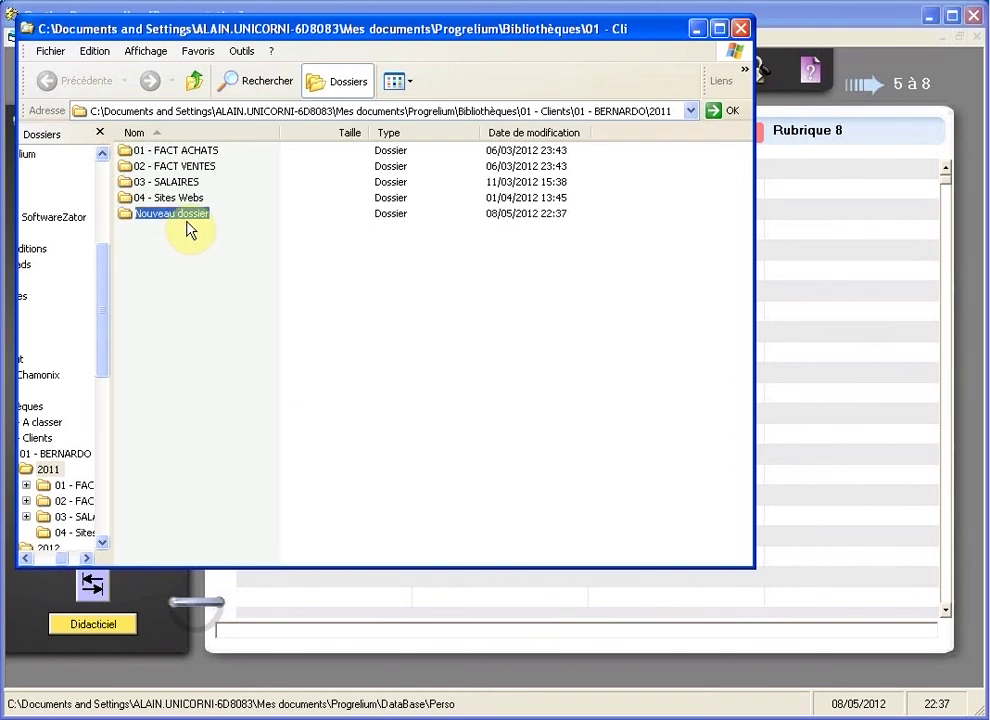
pyautogui.rightClick(181, 221)
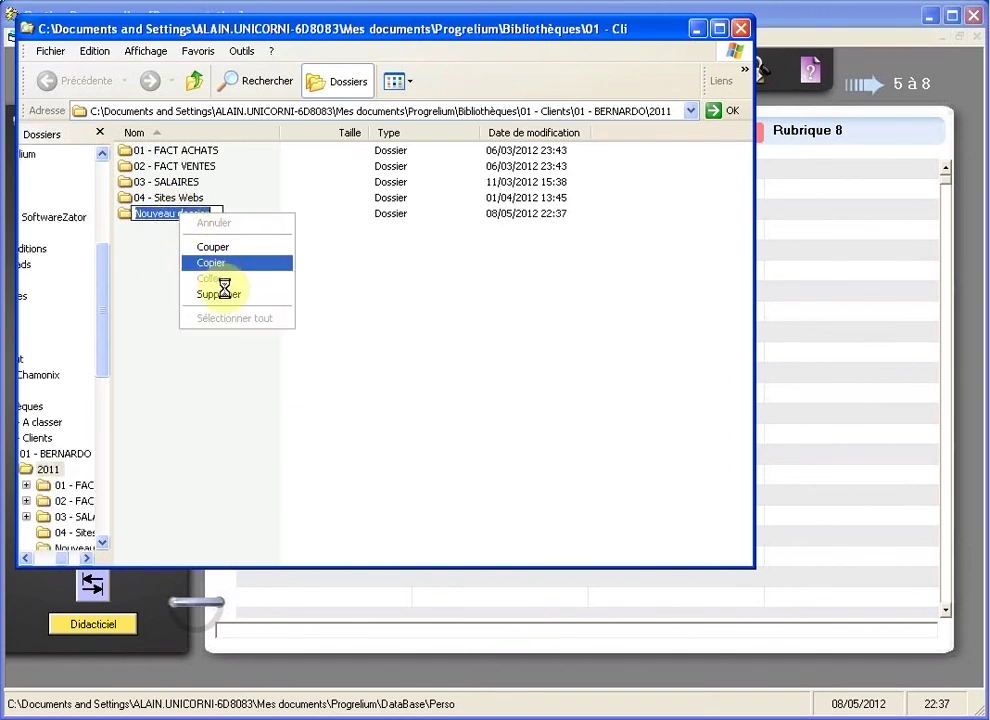
pyautogui.click(158, 215)
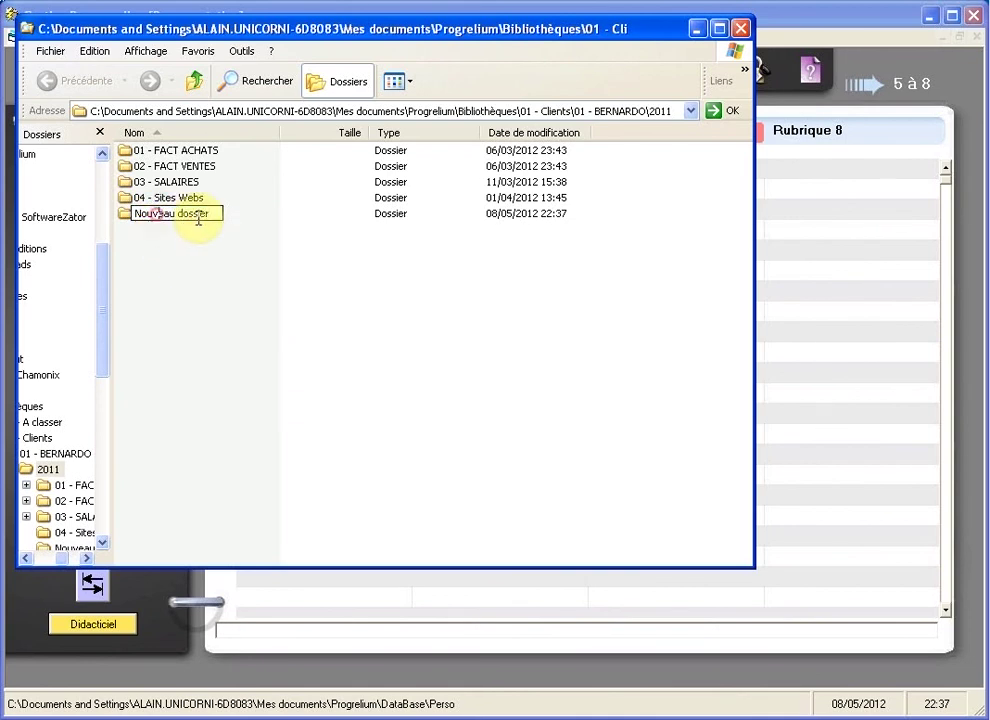
pyautogui.moveTo(211, 214); pyautogui.dragTo(92, 208)
pyautogui.write('05')
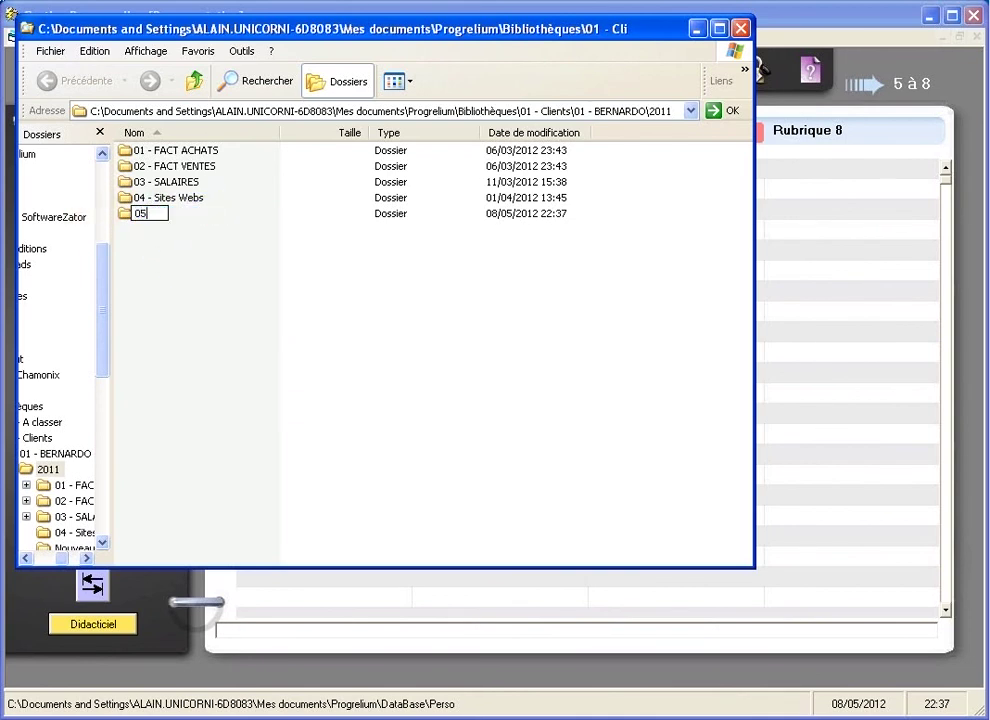
pyautogui.write(' - P')
pyautogui.write('hoto')
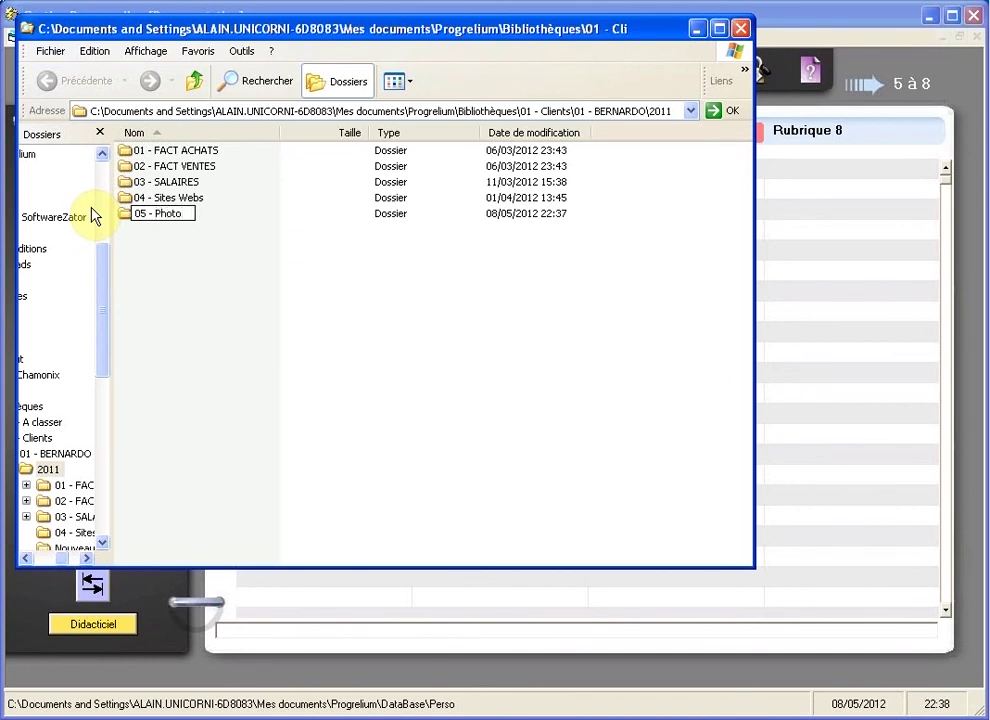
pyautogui.write('s')
pyautogui.press('Return')
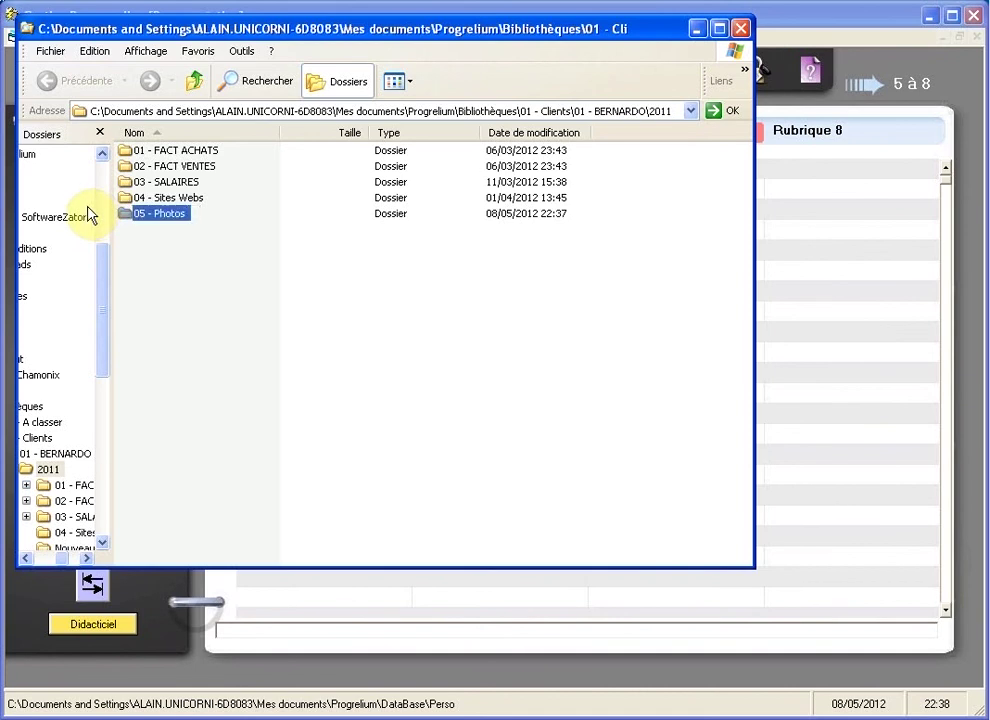
pyautogui.click(741, 28)
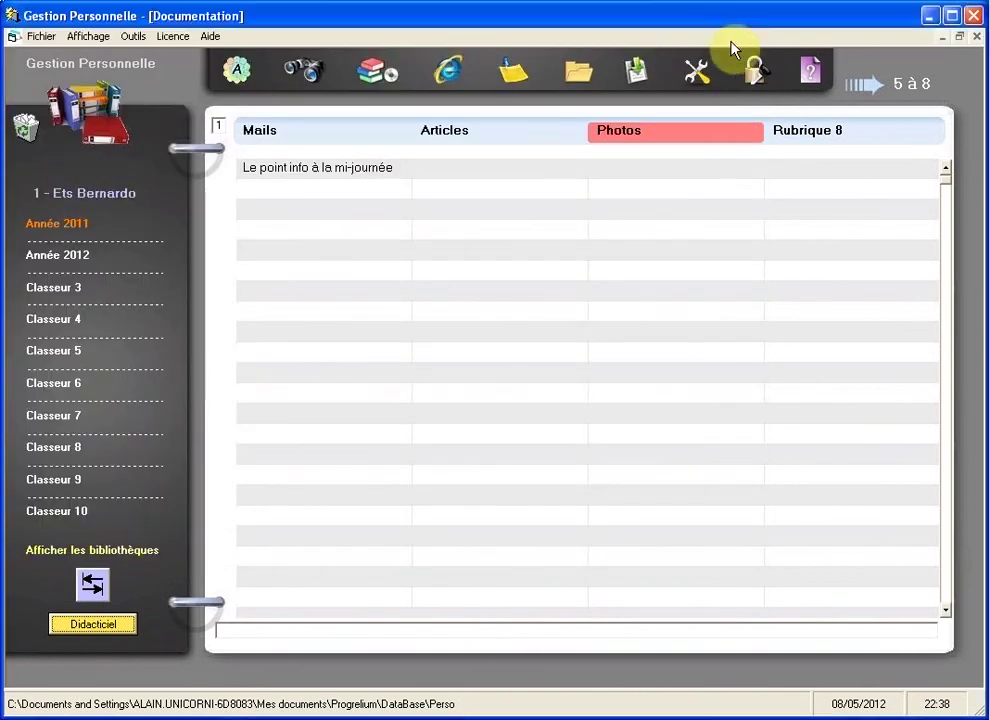
# Step: Associate the Photos rubrique with the directory 05 - Photos inside 2011
pyautogui.rightClick(633, 140)
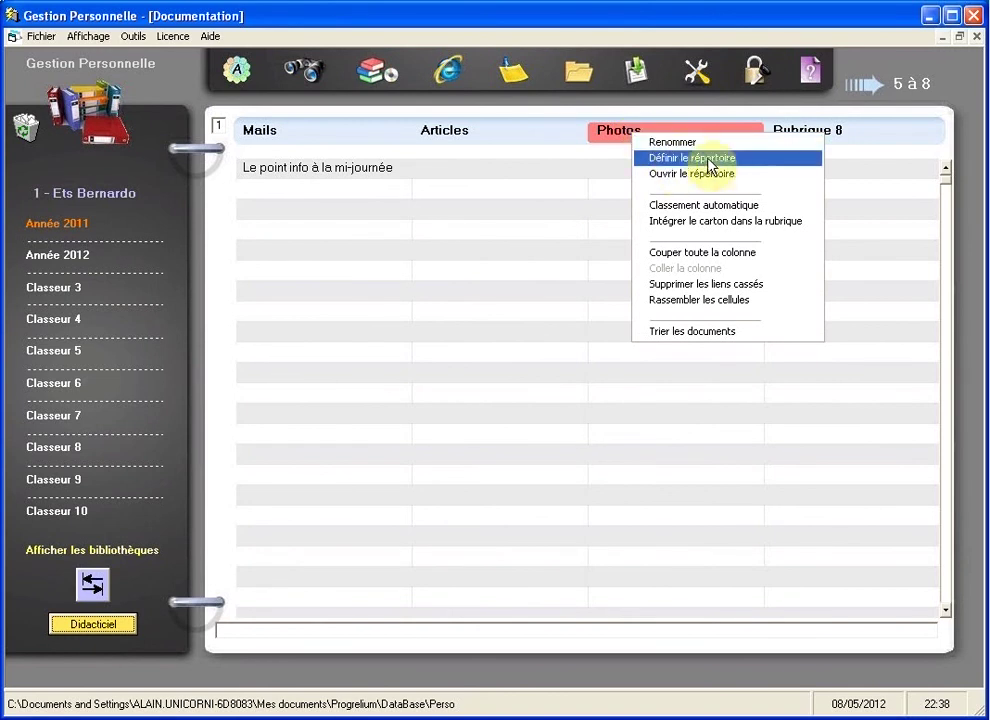
pyautogui.click(742, 159)
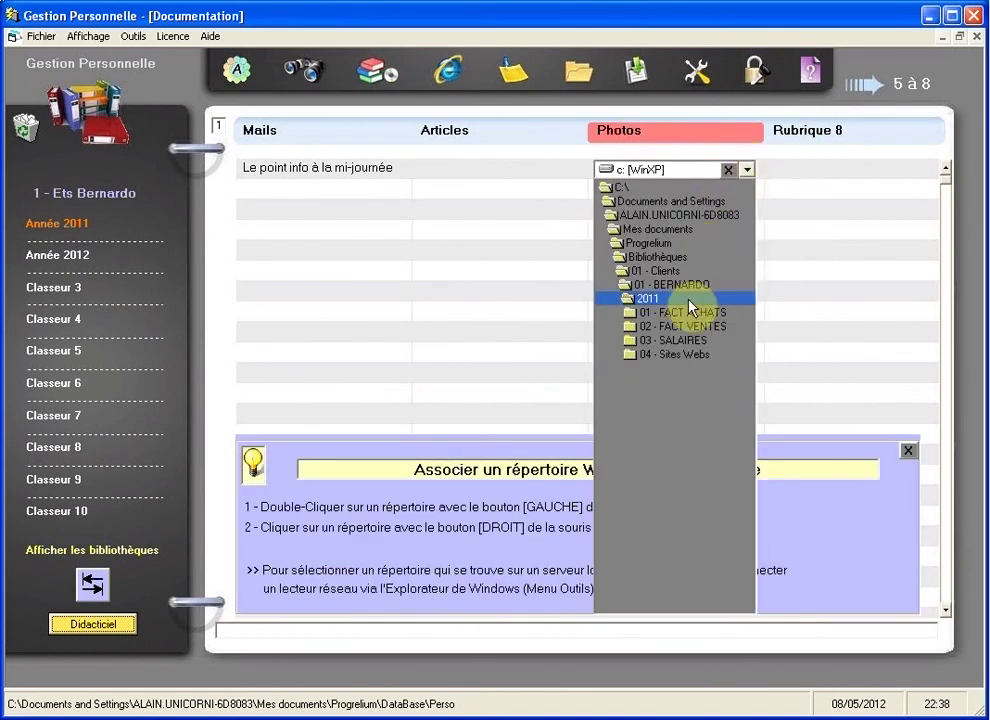
pyautogui.click(675, 369)
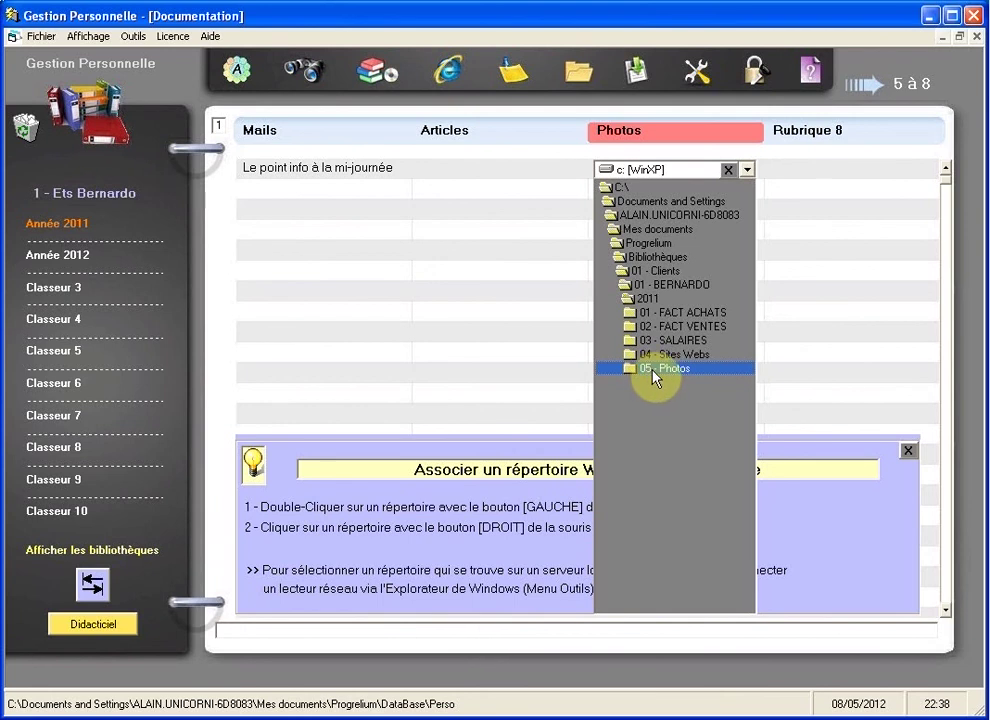
pyautogui.doubleClick(652, 370)
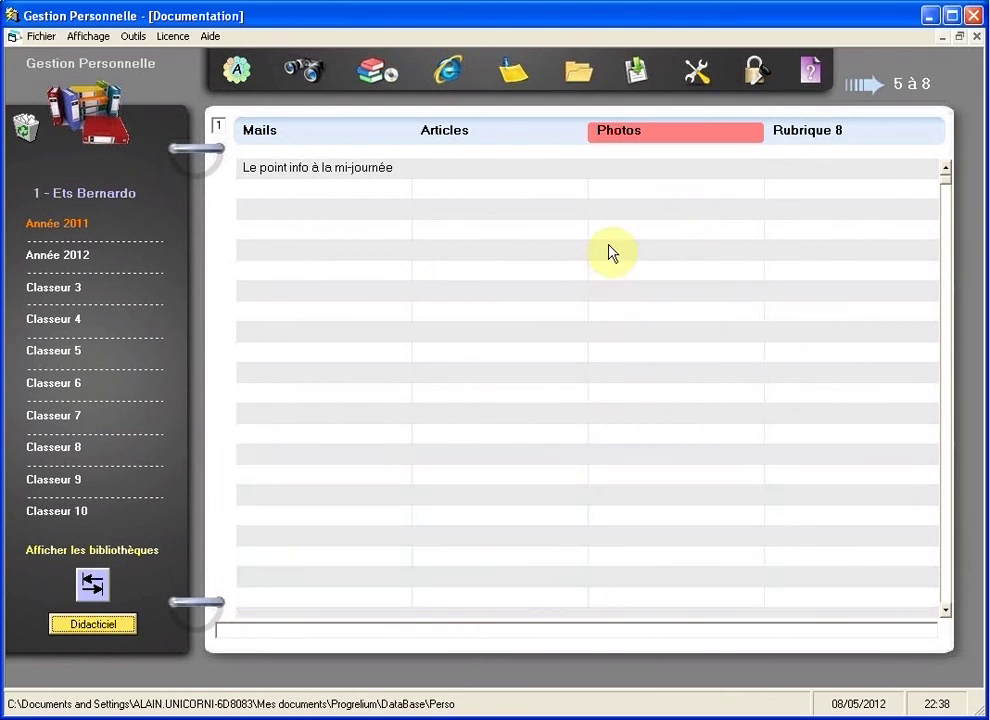
# Step: Open the directory of the Photos rubrique, check the end of its path and close the folder window
pyautogui.click(626, 131)
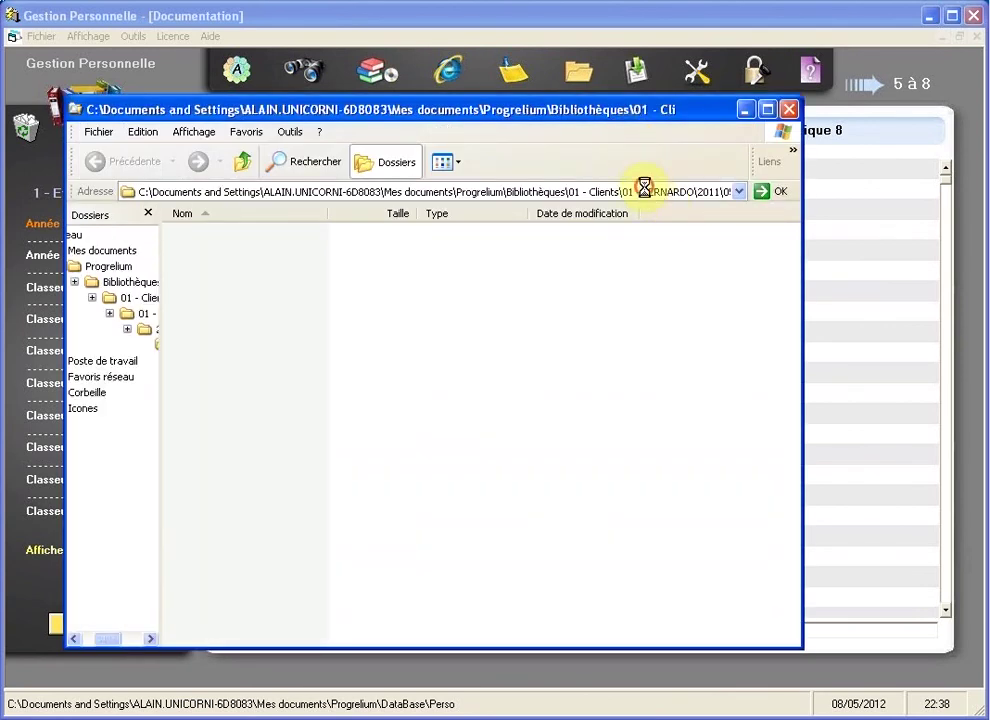
pyautogui.click(644, 189)
pyautogui.moveTo(644, 191); pyautogui.dragTo(736, 194)
pyautogui.click(685, 191)
pyautogui.click(676, 191)
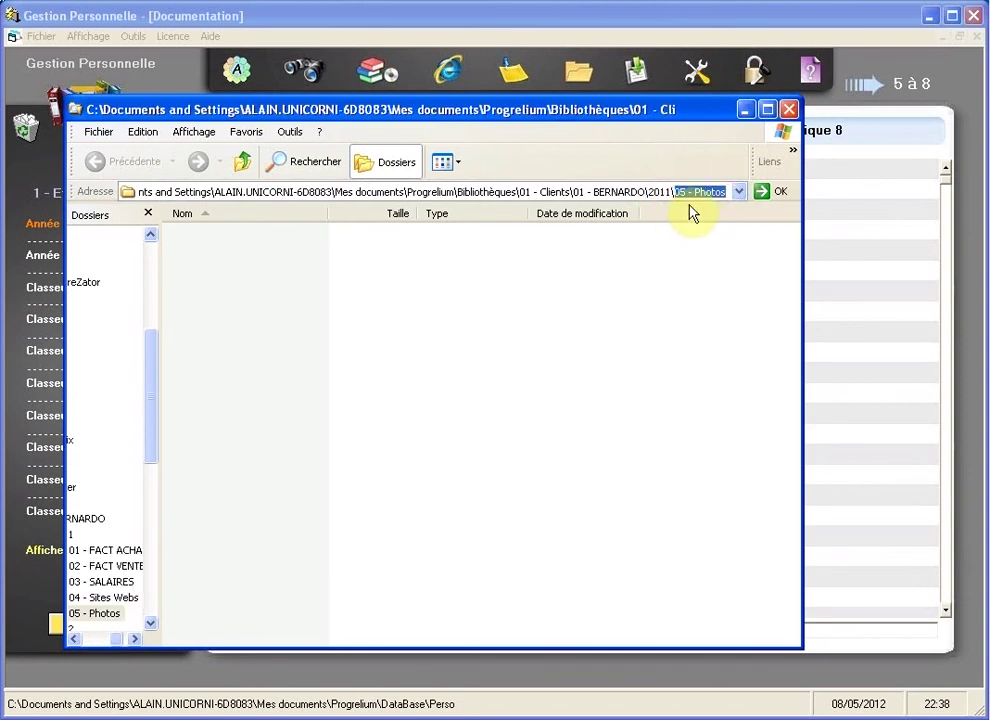
pyautogui.click(789, 110)
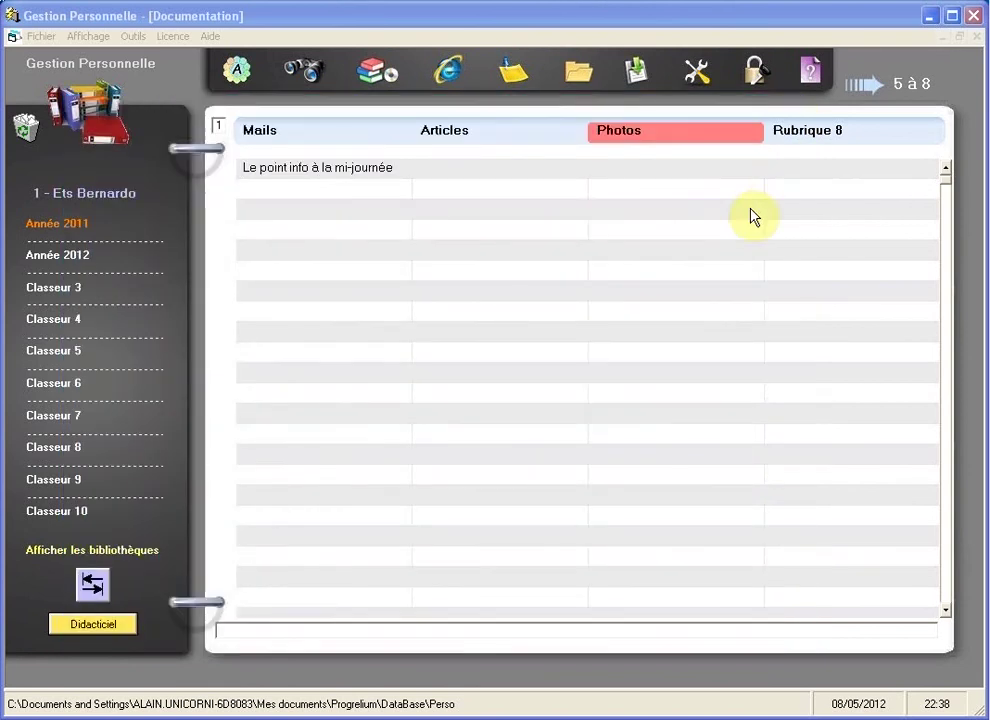
# Step: Bring up the carton's filing list for the Photos rubrique with access paths hidden, filtered by the suffix jpg
pyautogui.rightClick(644, 132)
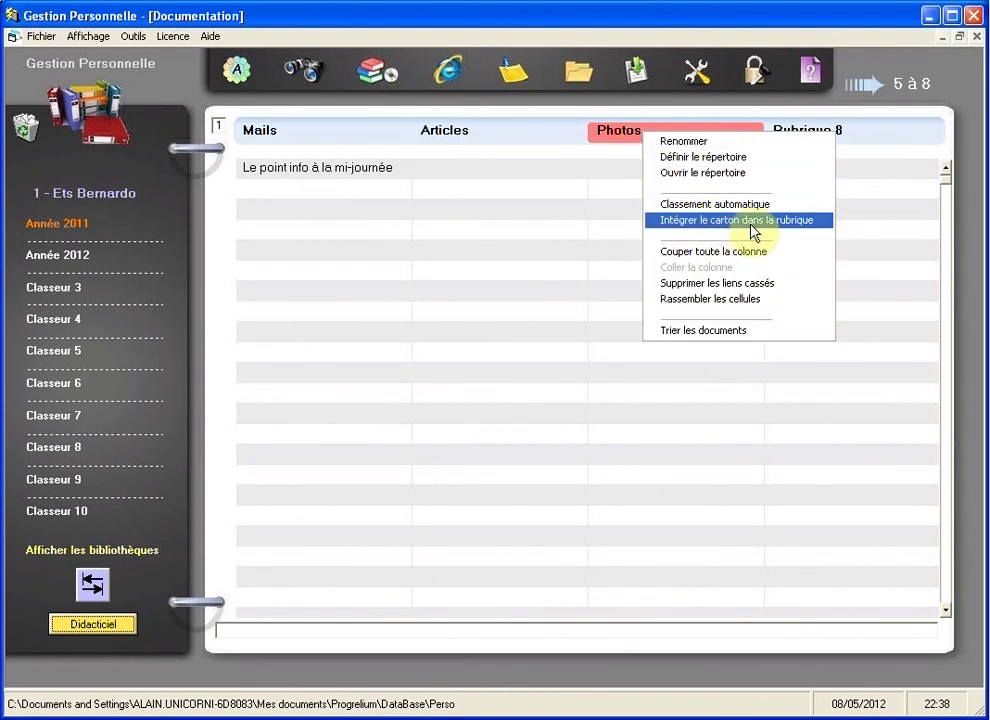
pyautogui.click(813, 223)
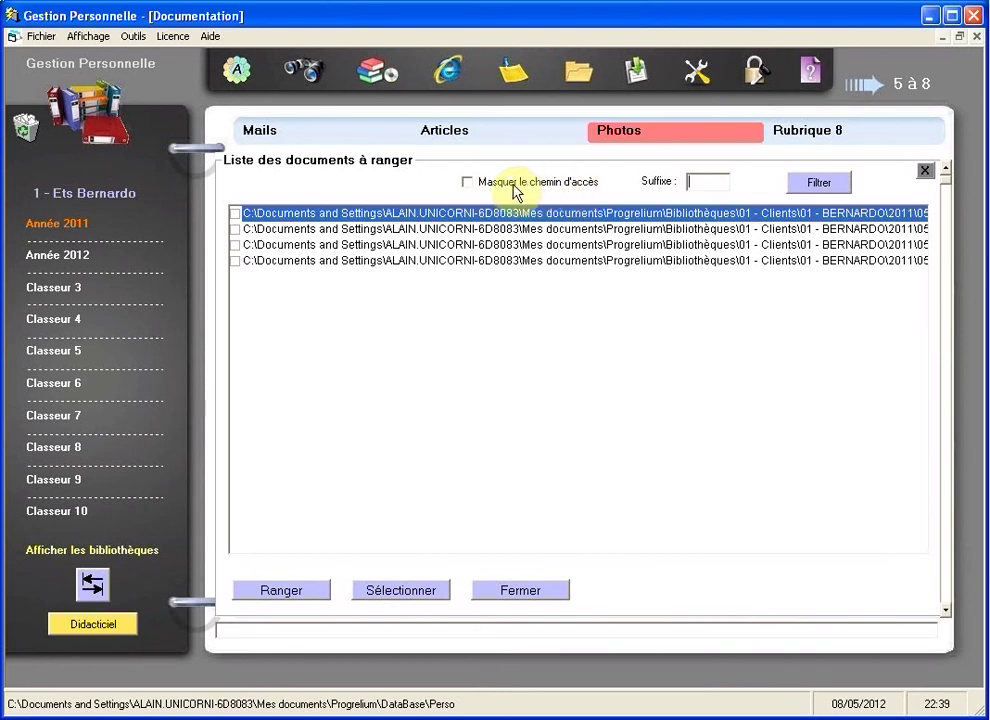
pyautogui.click(467, 184)
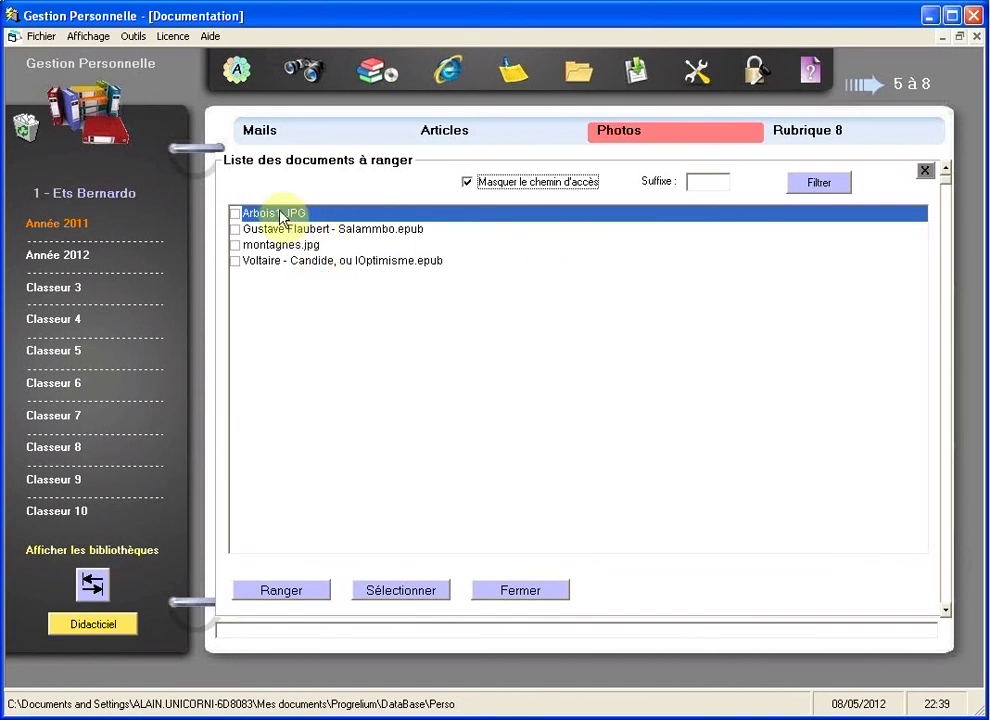
pyautogui.click(700, 185)
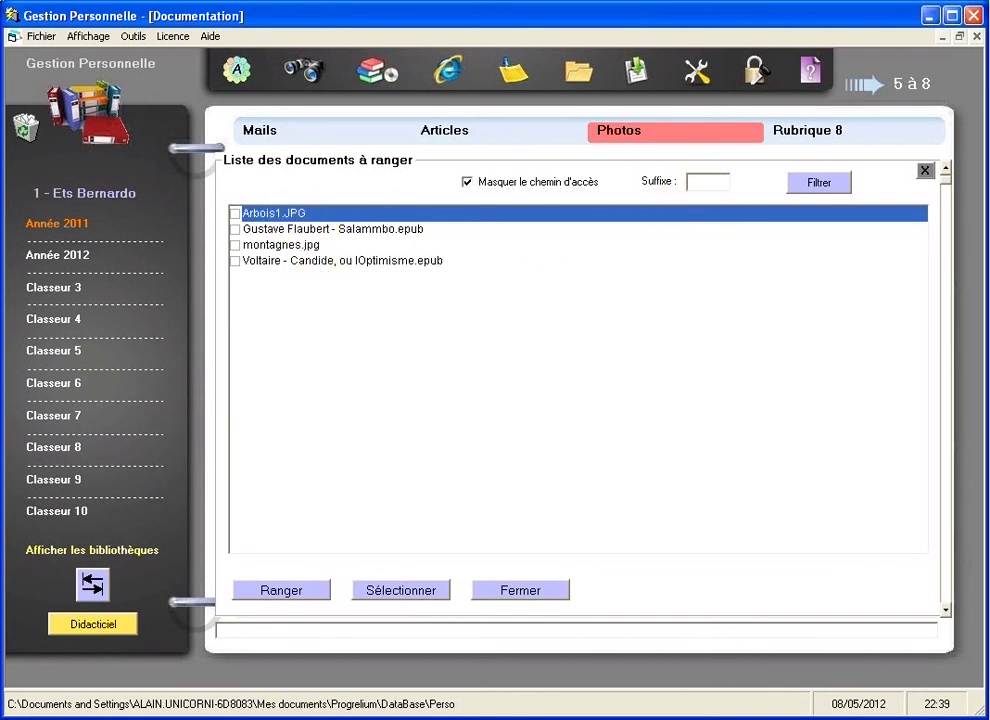
pyautogui.write('jpg')
pyautogui.press('Return')
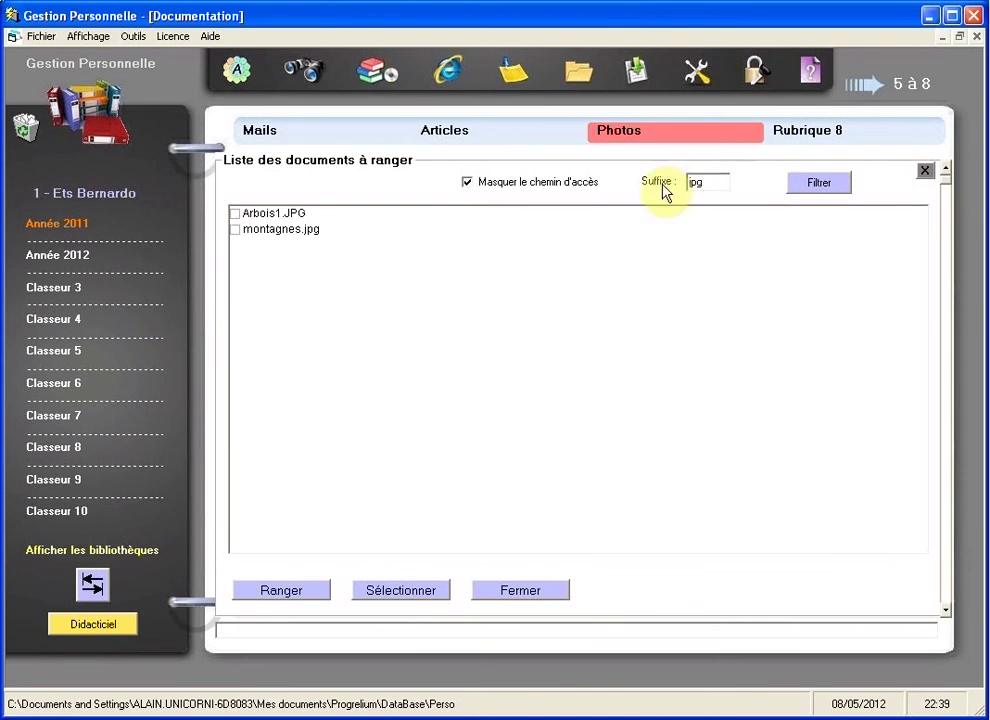
# Step: Select Arbois1.JPG and montagnes.jpg and file them into the Photos rubrique
pyautogui.click(235, 214)
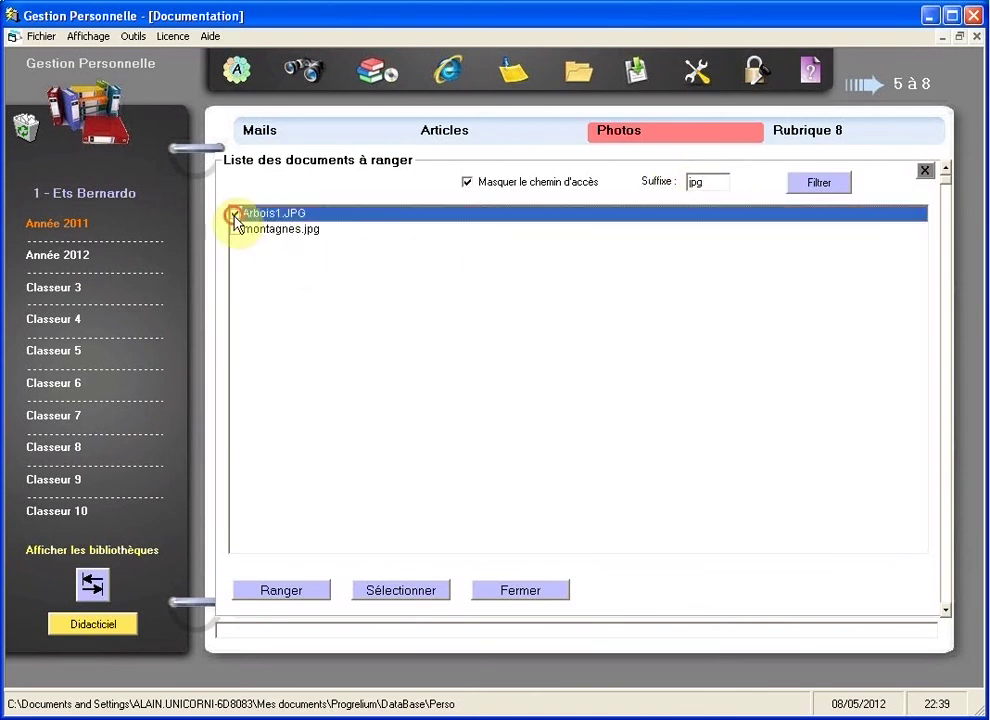
pyautogui.click(235, 230)
pyautogui.click(235, 214)
pyautogui.click(235, 230)
pyautogui.click(415, 598)
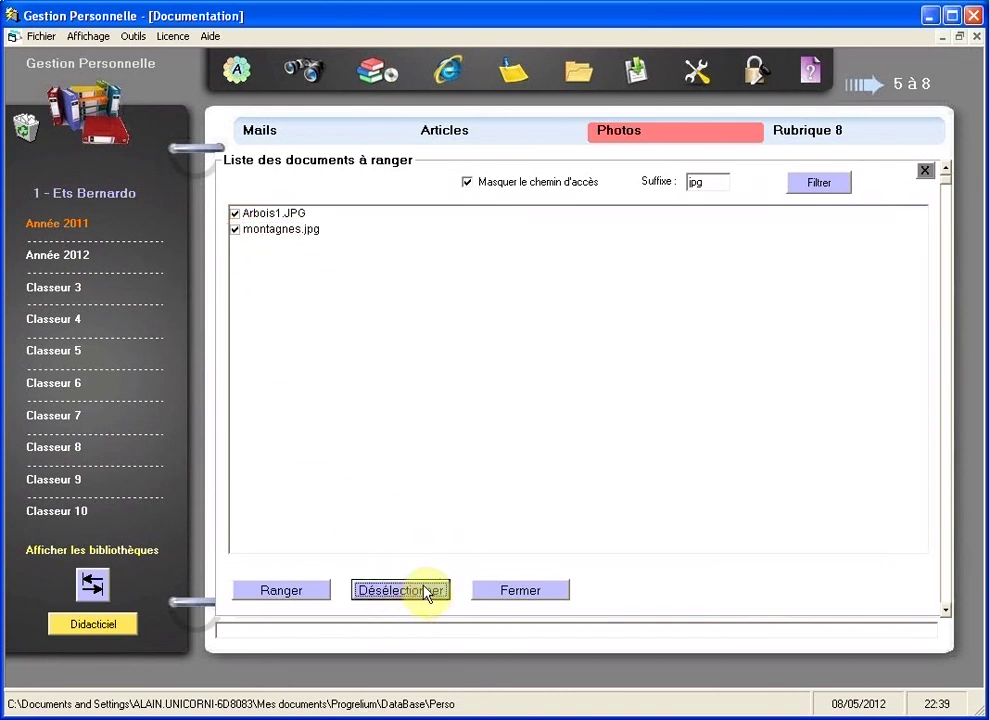
pyautogui.click(303, 593)
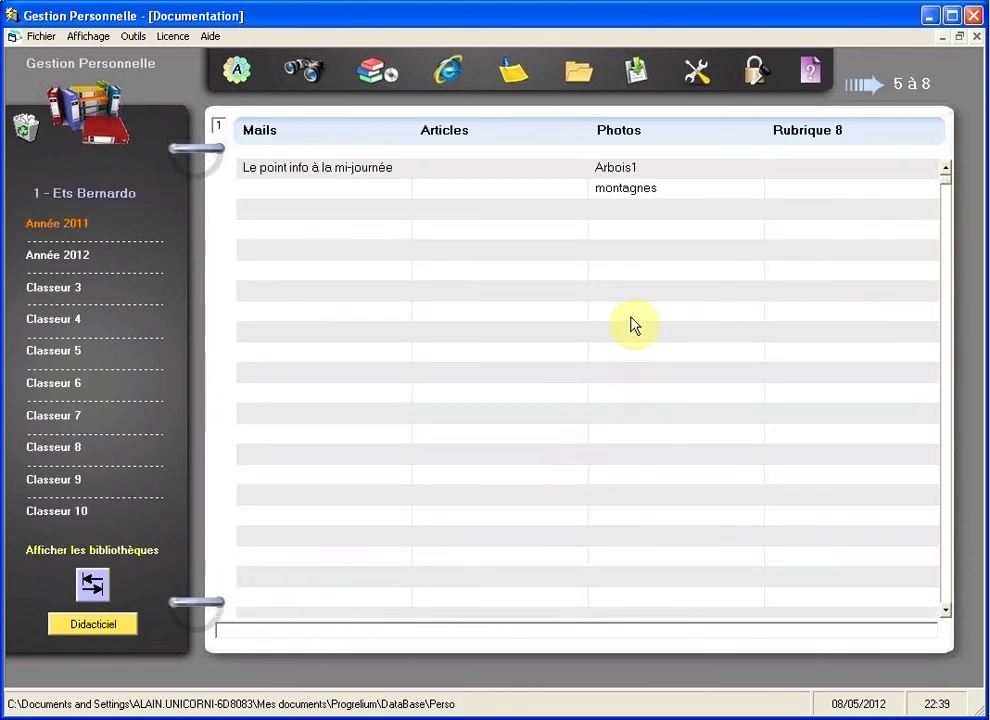
# Step: Open the filed photo Arbois1 from the Photos rubrique, view it and close it
pyautogui.click(630, 175)
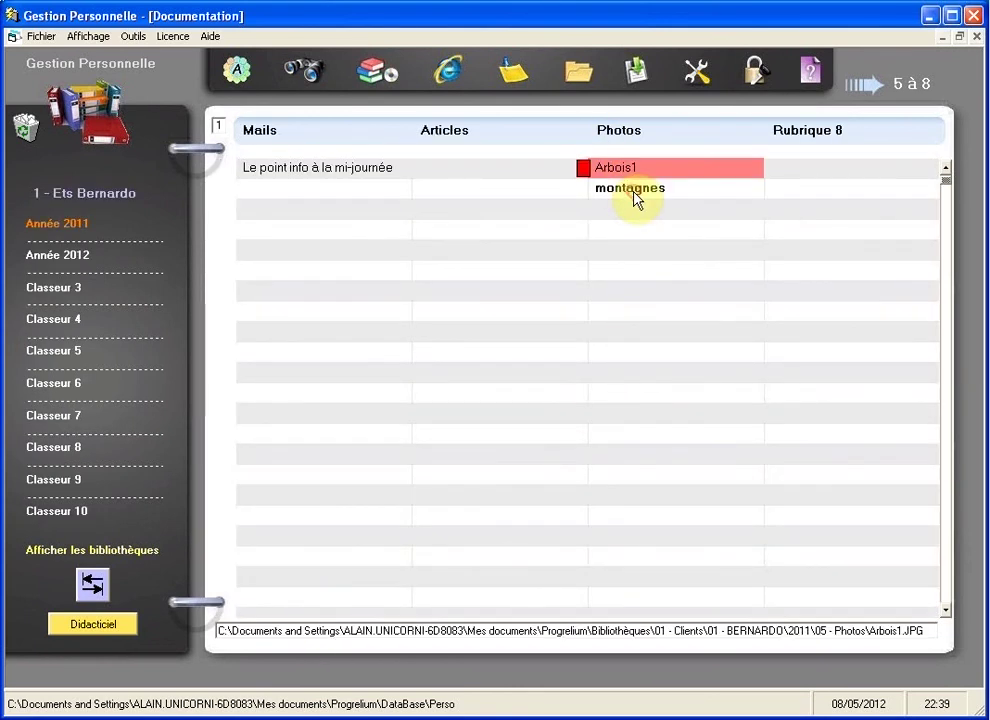
pyautogui.click(633, 198)
pyautogui.click(632, 175)
pyautogui.doubleClick(632, 175)
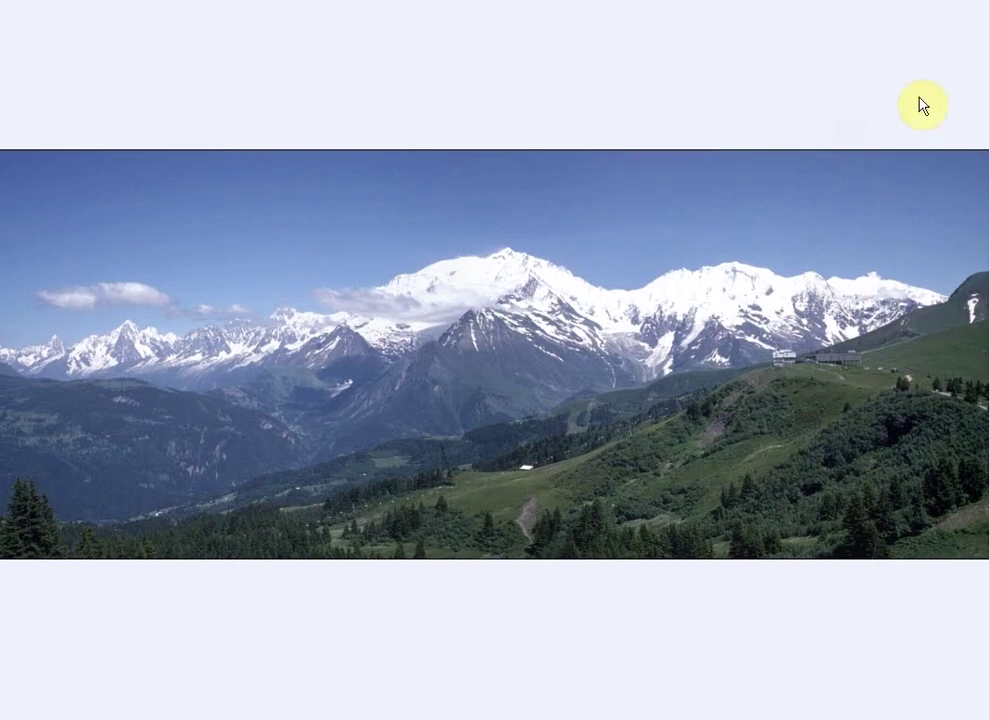
pyautogui.click(985, 5)
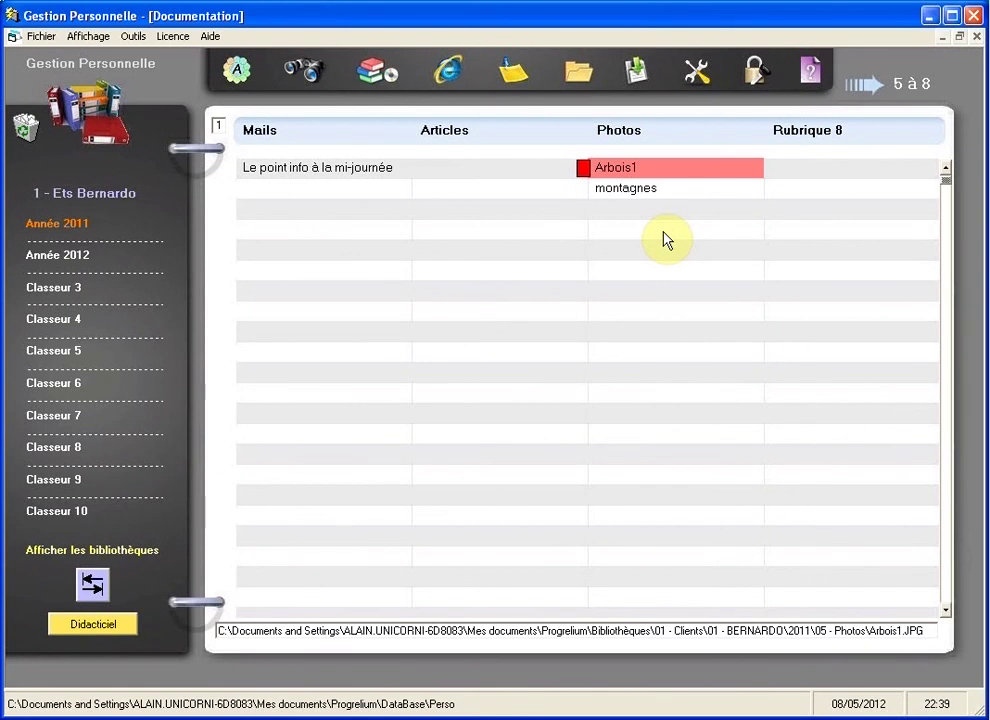
# Step: Open the Carton, examine the e-books still in it, close it and return to the Accueil page
pyautogui.click(97, 116)
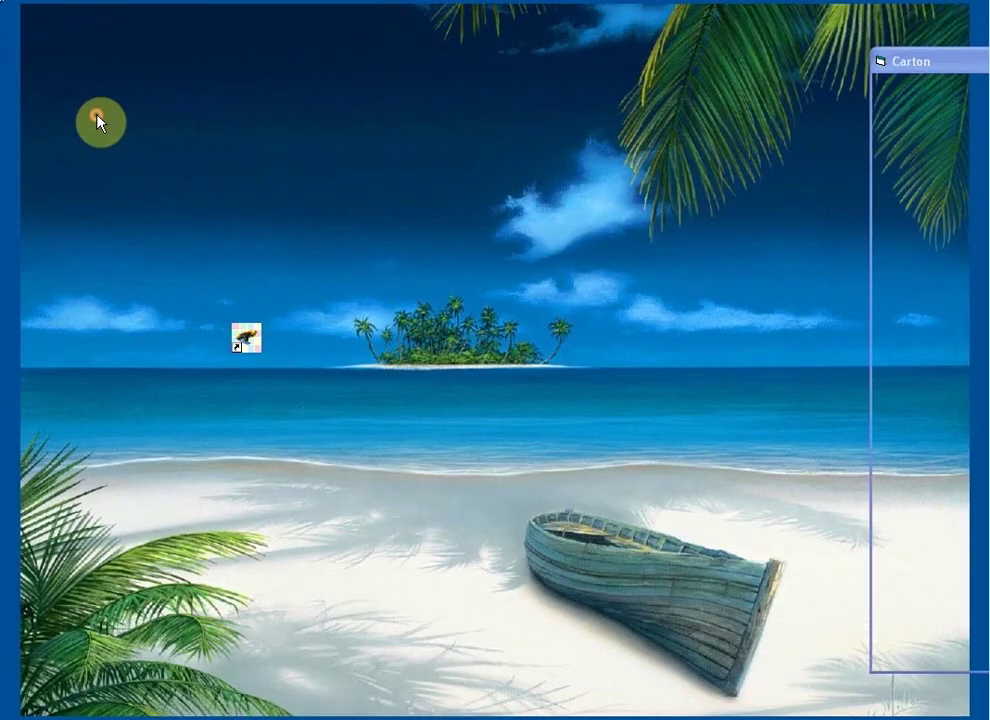
pyautogui.moveTo(912, 70); pyautogui.dragTo(549, 84)
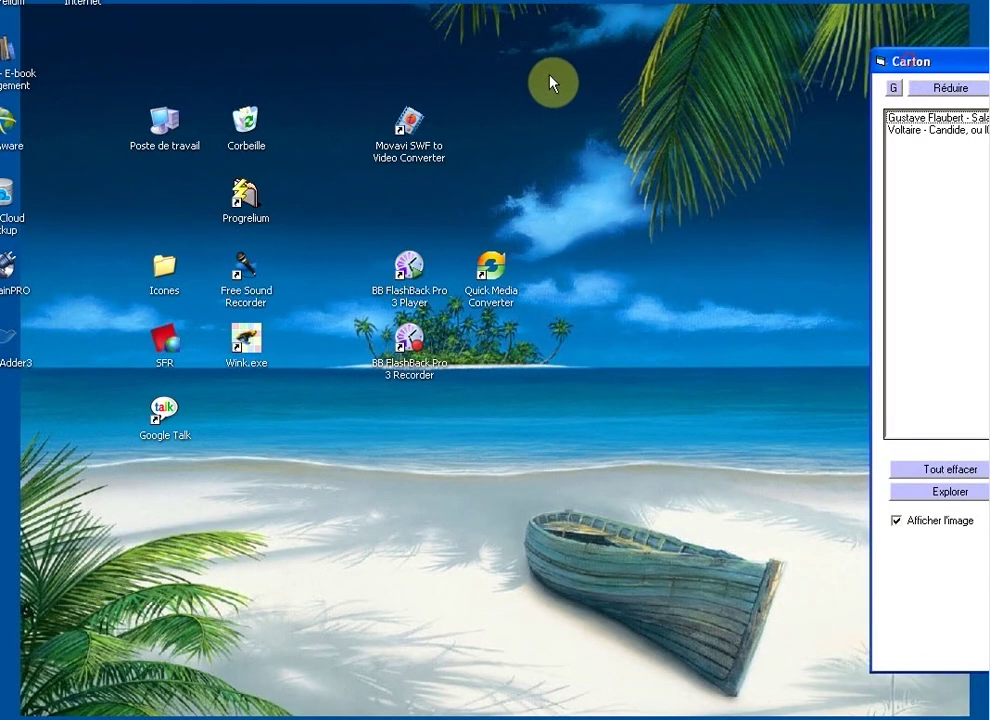
pyautogui.click(570, 135)
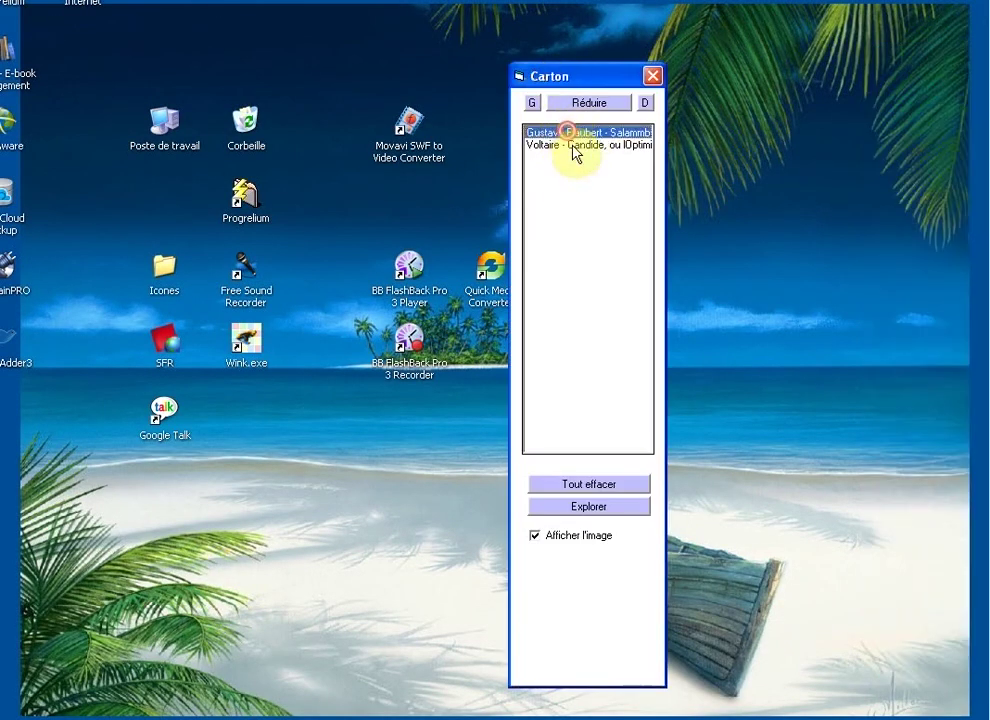
pyautogui.click(575, 148)
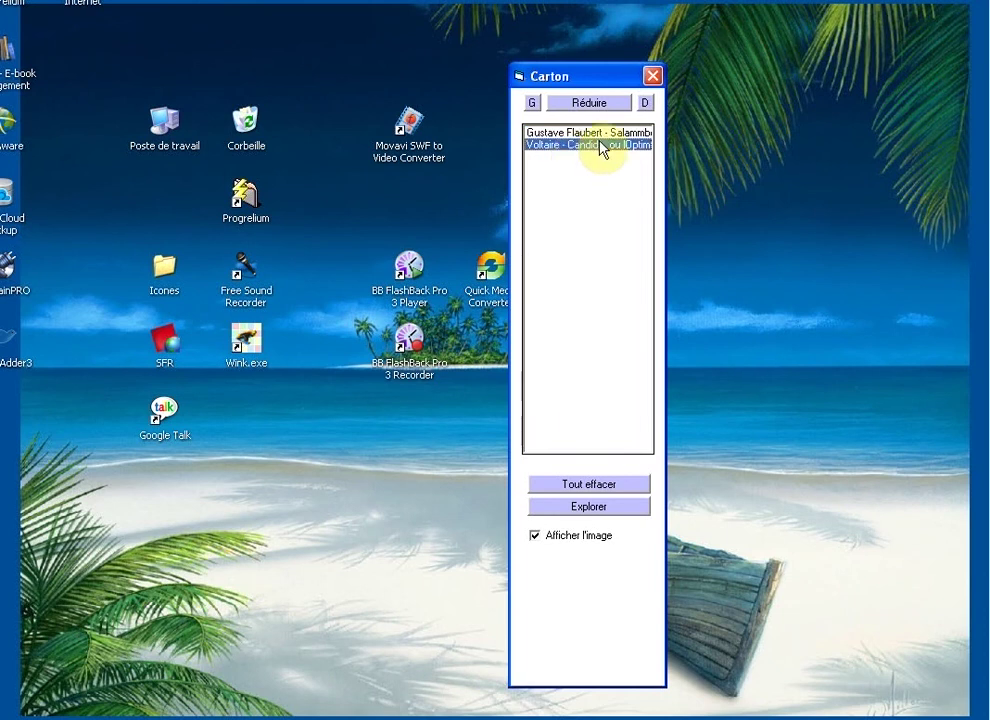
pyautogui.click(572, 133)
pyautogui.click(574, 148)
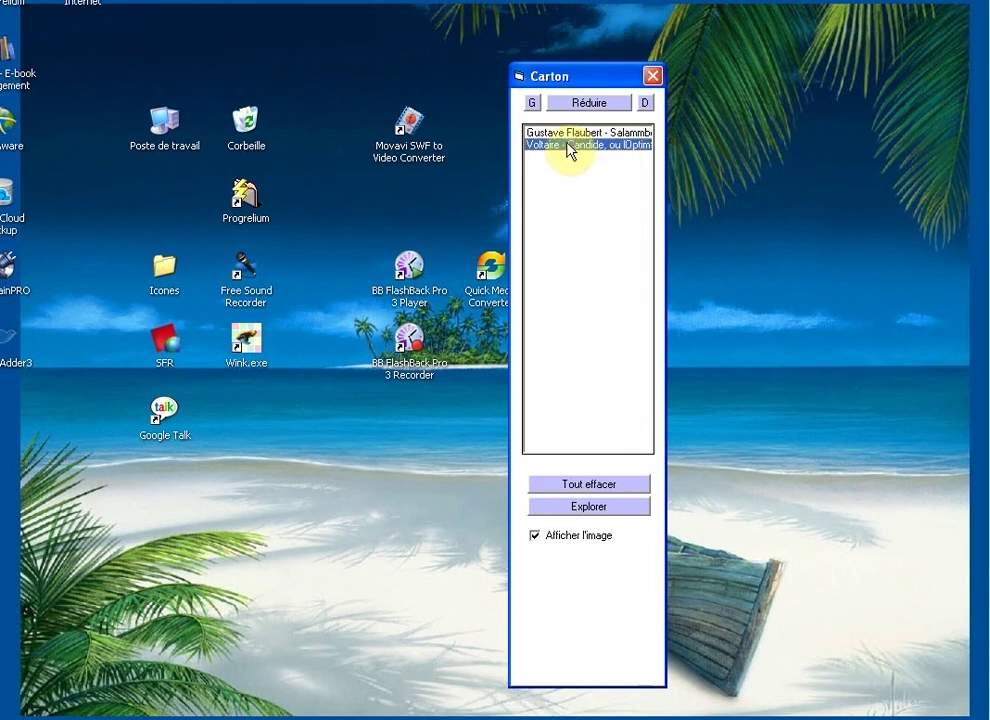
pyautogui.click(653, 76)
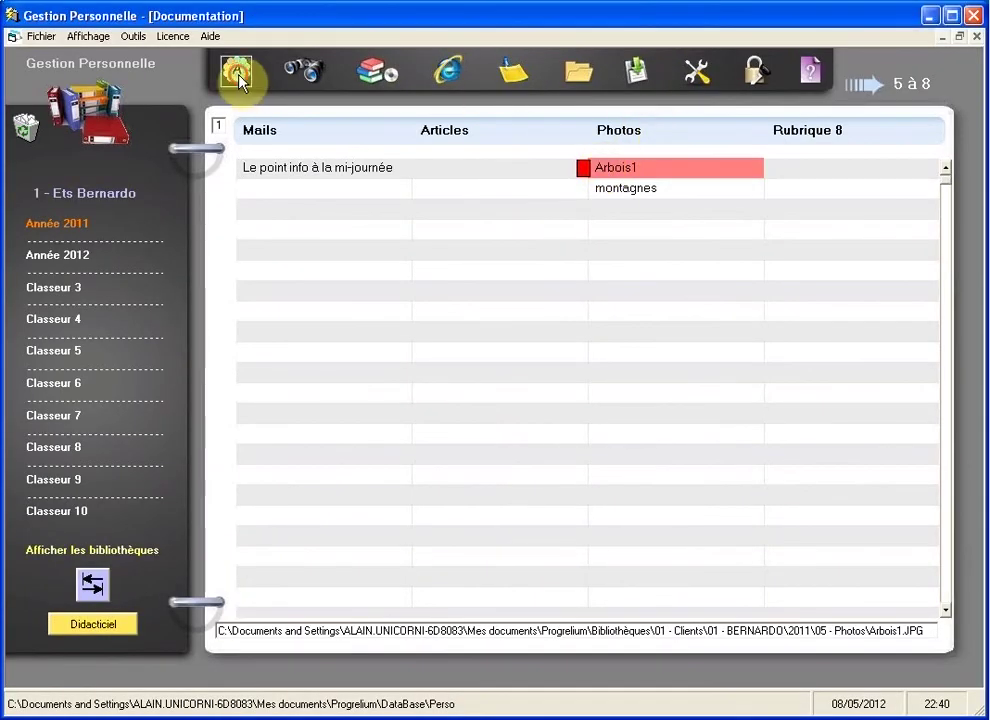
pyautogui.click(238, 74)
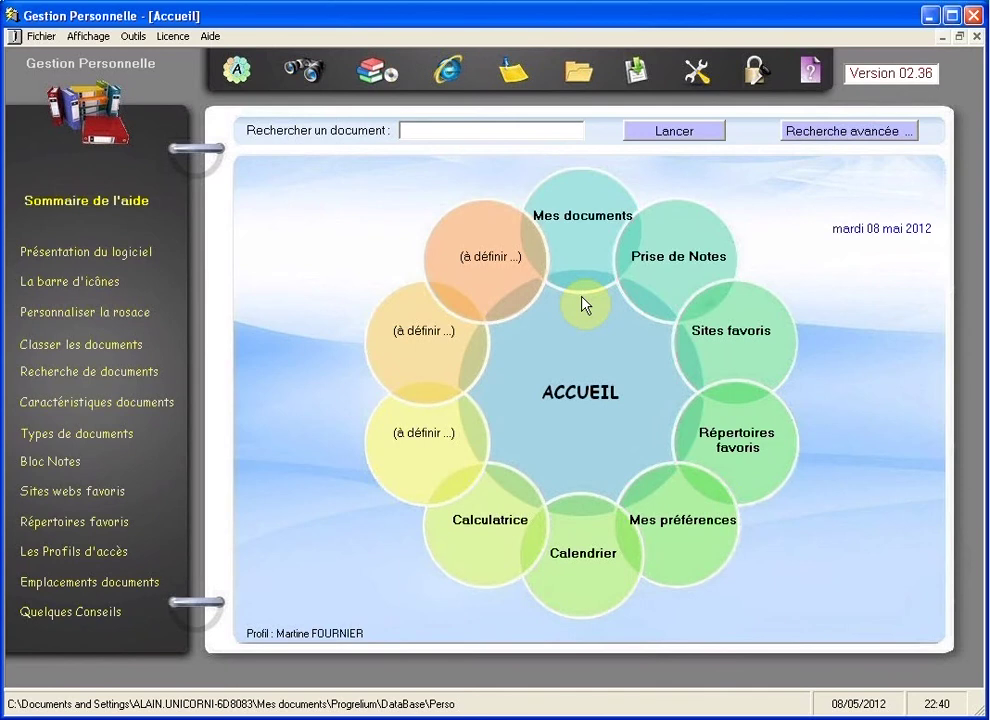